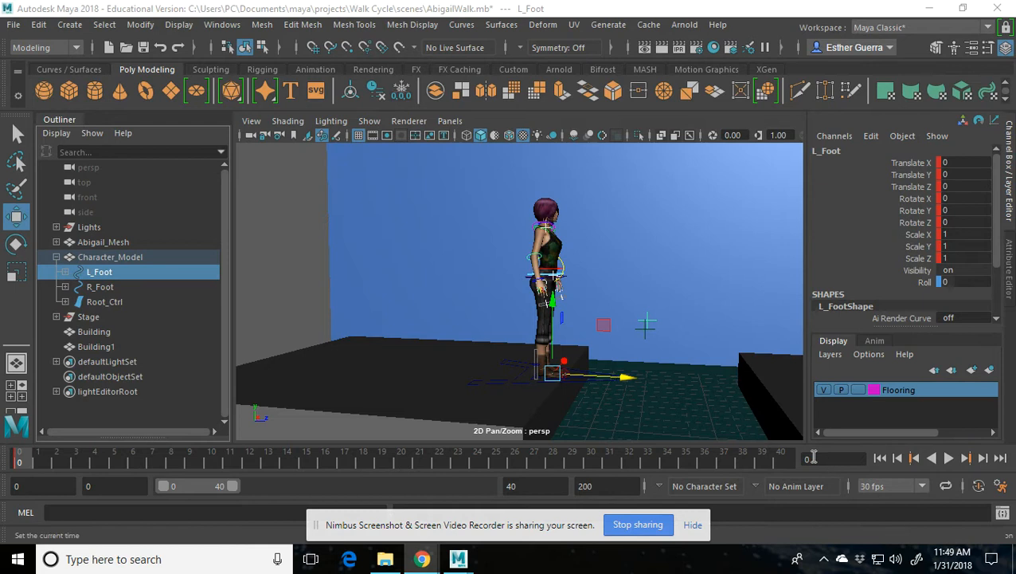
- Inspect the character's feet, full figure and hip area in the perspective view before posing
{"action": "left_click", "coordinate": [692, 529]}
{"action": "middle_click_drag", "start_coordinate": [712, 381], "coordinate": [629, 356]}
{"action": "scroll", "coordinate": [612, 363], "scroll_direction": "up", "scroll_amount": 5}
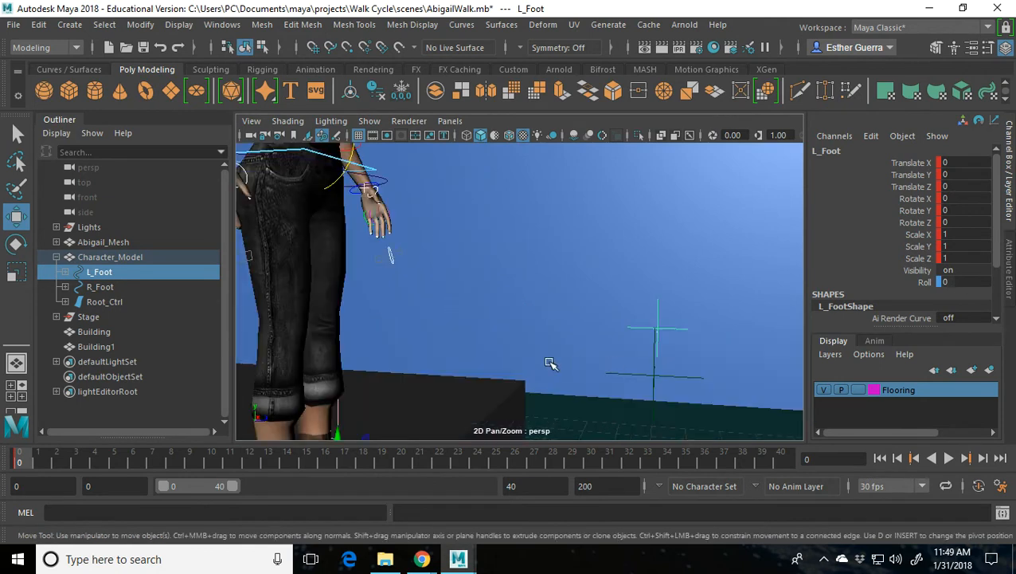
{"action": "scroll", "coordinate": [542, 355], "scroll_direction": "down", "scroll_amount": 4}
{"action": "middle_click_drag", "start_coordinate": [538, 350], "coordinate": [559, 342]}
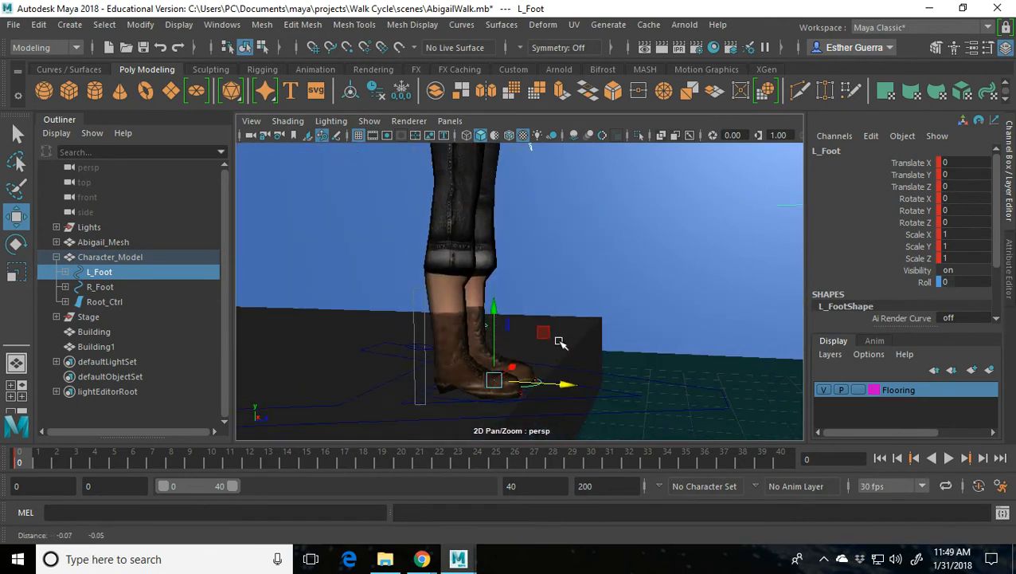
{"action": "scroll", "coordinate": [607, 386], "scroll_direction": "down", "scroll_amount": 5}
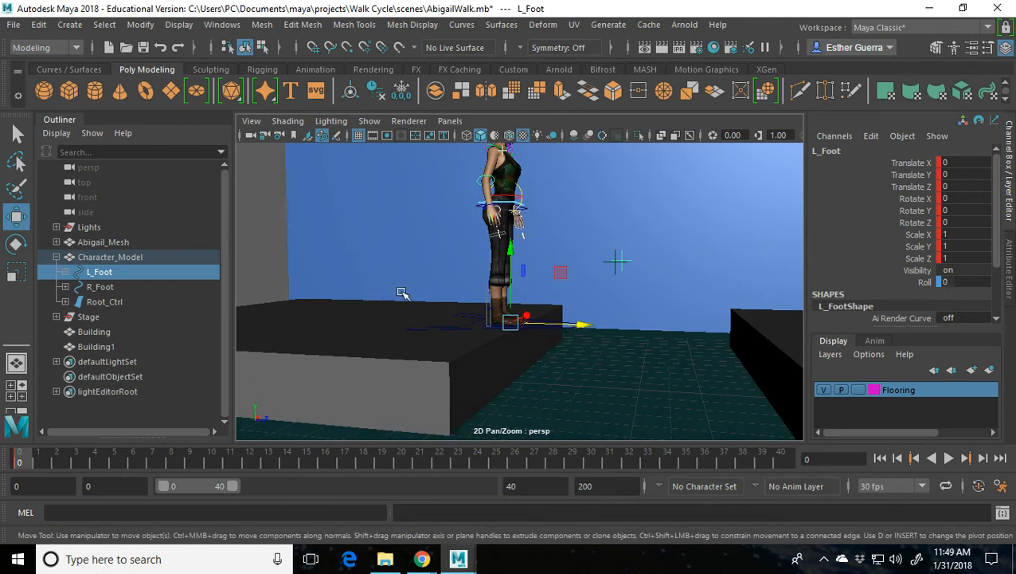
{"action": "left_click_drag", "start_coordinate": [521, 225], "coordinate": [541, 297], "text": "alt"}
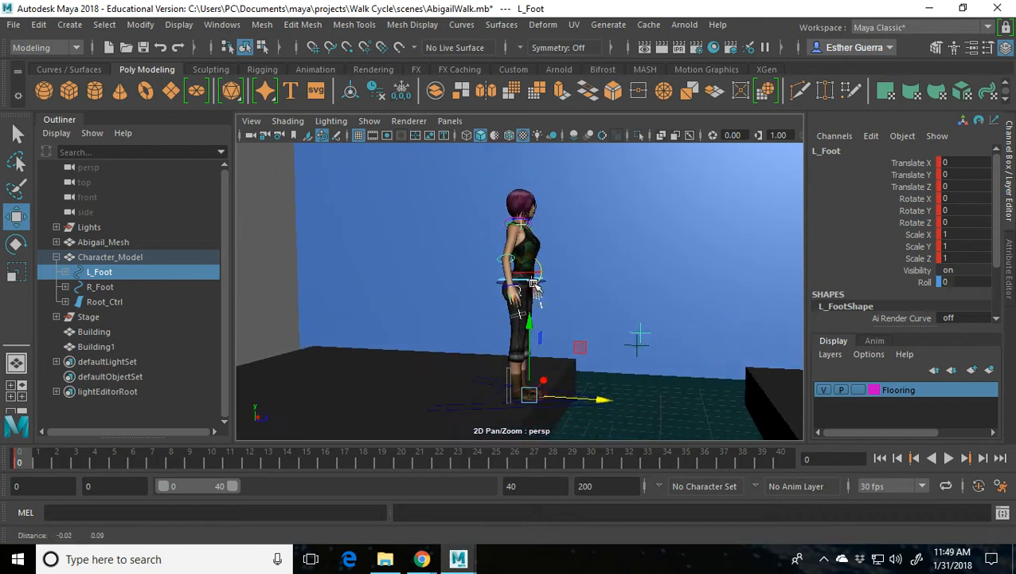
{"action": "scroll", "coordinate": [579, 294], "scroll_direction": "up", "scroll_amount": 1}
{"action": "right_click_drag", "start_coordinate": [579, 294], "coordinate": [590, 333], "text": "alt"}
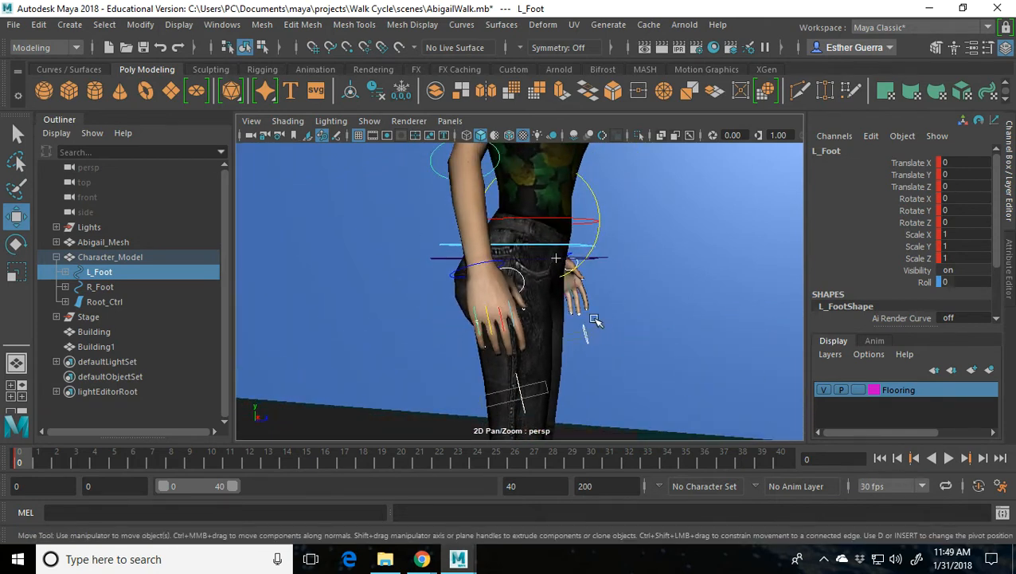
- Set a rotation keyframe on Back_Ctrl at frame 0, after checking the existing keys on Root_Ctrl
{"action": "left_click", "coordinate": [585, 246]}
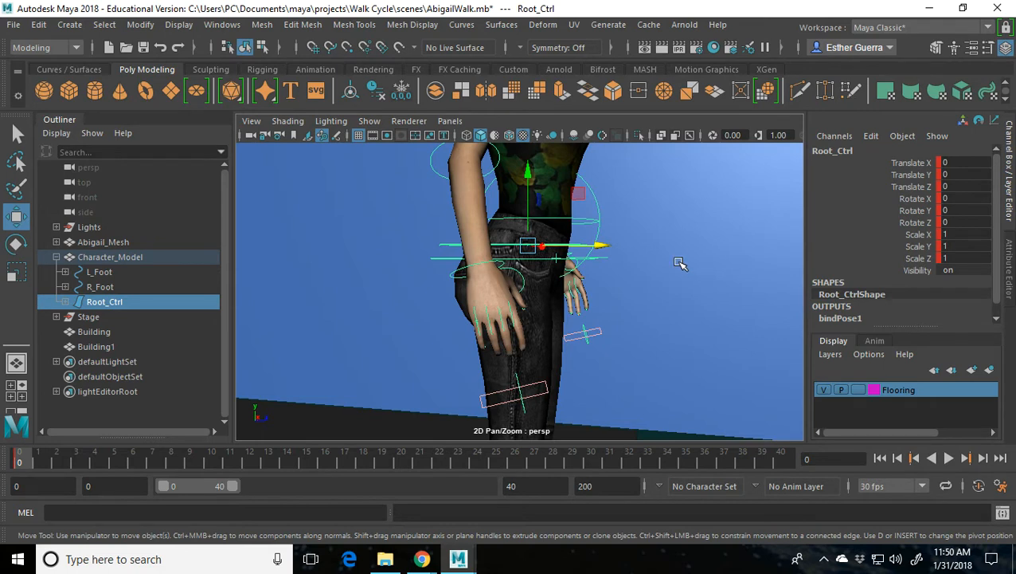
{"action": "left_click", "coordinate": [591, 188]}
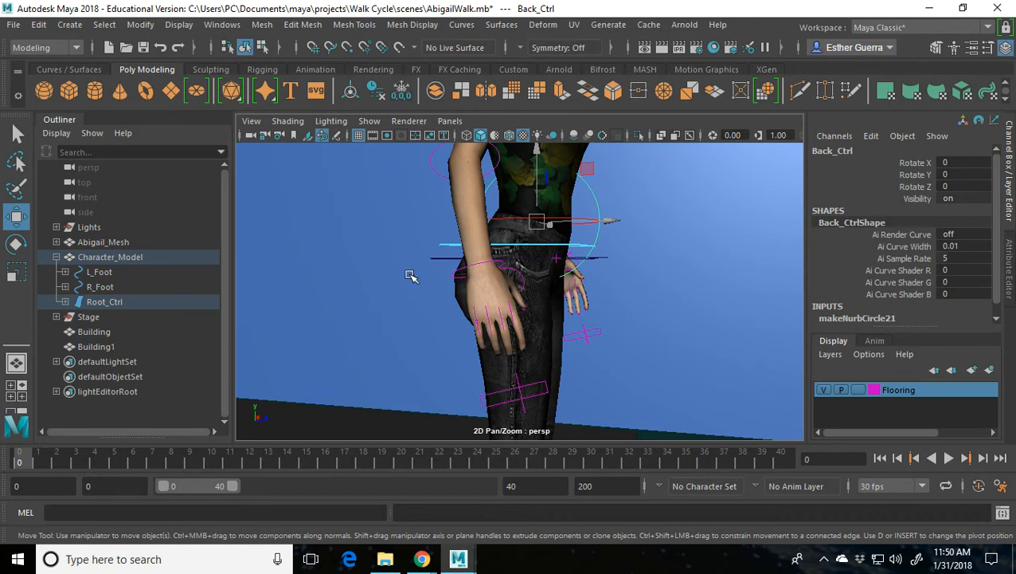
{"action": "key", "text": "shift+e"}
- Check the R_Foot and L_Foot controls for existing keyframes at frame 0
{"action": "left_click_drag", "start_coordinate": [600, 286], "coordinate": [604, 250]}
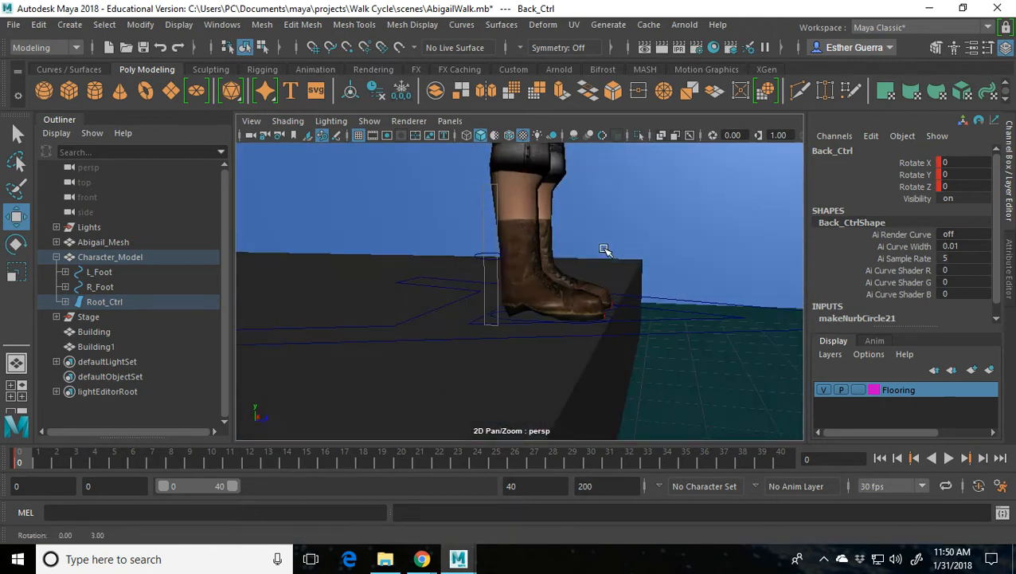
{"action": "left_click", "coordinate": [563, 321]}
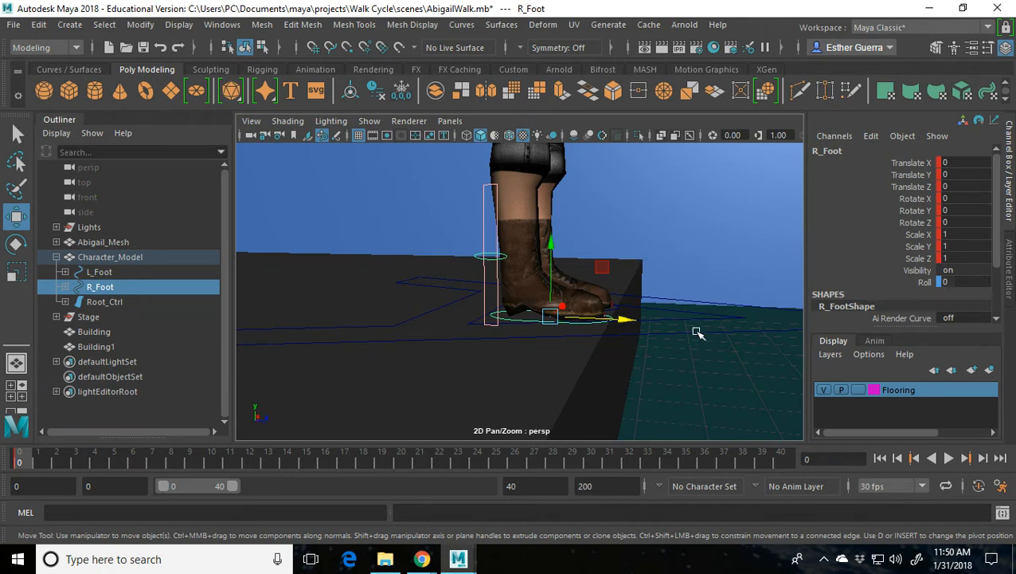
{"action": "key", "text": "f"}
{"action": "left_click", "coordinate": [583, 366]}
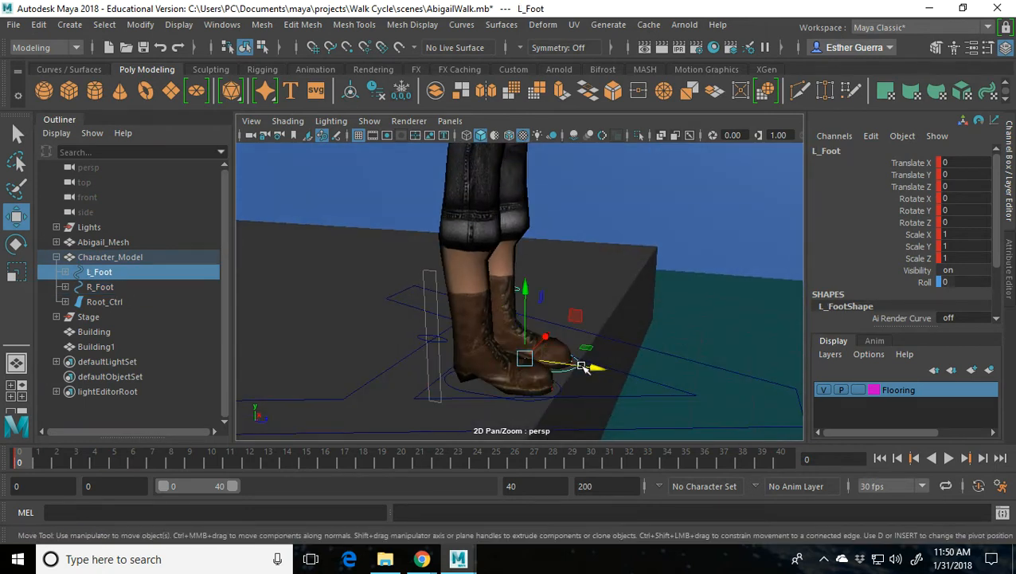
{"action": "mouse_move", "coordinate": [623, 431]}
{"action": "right_mouse_down", "text": "alt"}
{"action": "mouse_move", "coordinate": [628, 379]}
{"action": "mouse_move", "coordinate": [627, 415]}
{"action": "right_mouse_up", "text": "alt"}
{"action": "middle_click_drag", "start_coordinate": [625, 255], "coordinate": [615, 321], "text": "alt"}
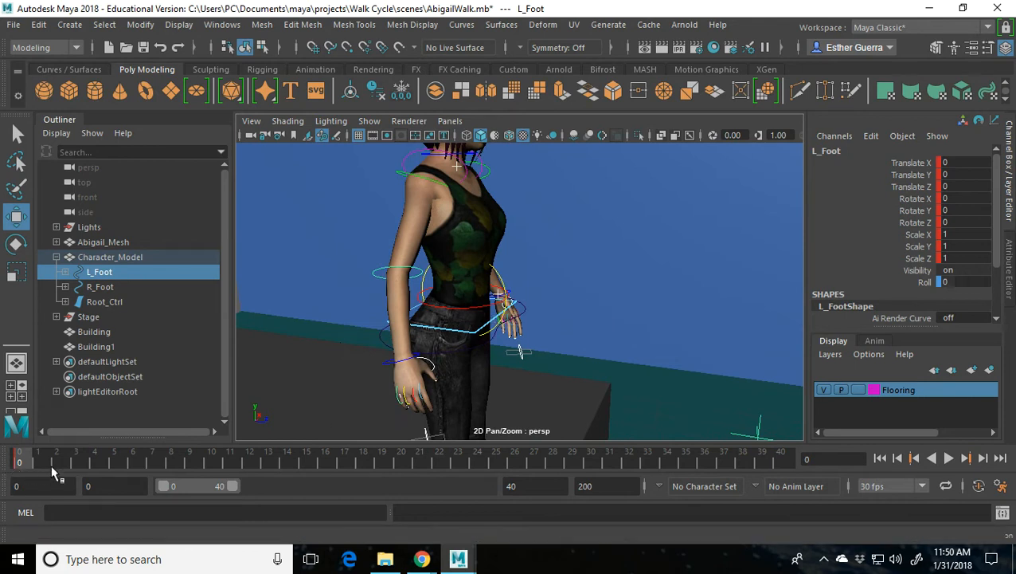
- At frame 10, bend the upper body forward by rotating Back_Ctrl about 34.68 on X and key its rotation
{"action": "left_click", "coordinate": [212, 468]}
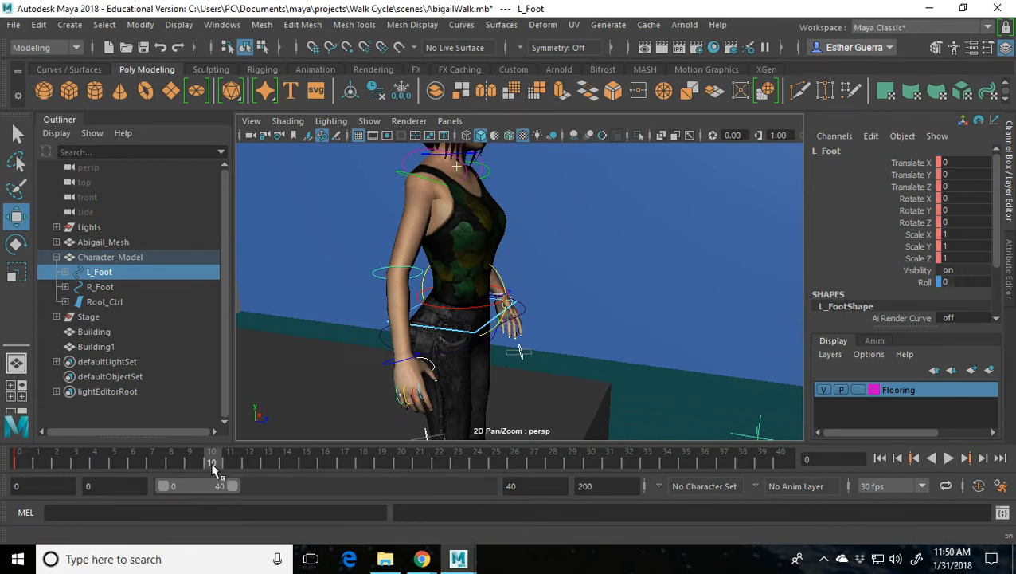
{"action": "left_click", "coordinate": [488, 310]}
{"action": "key", "text": "e"}
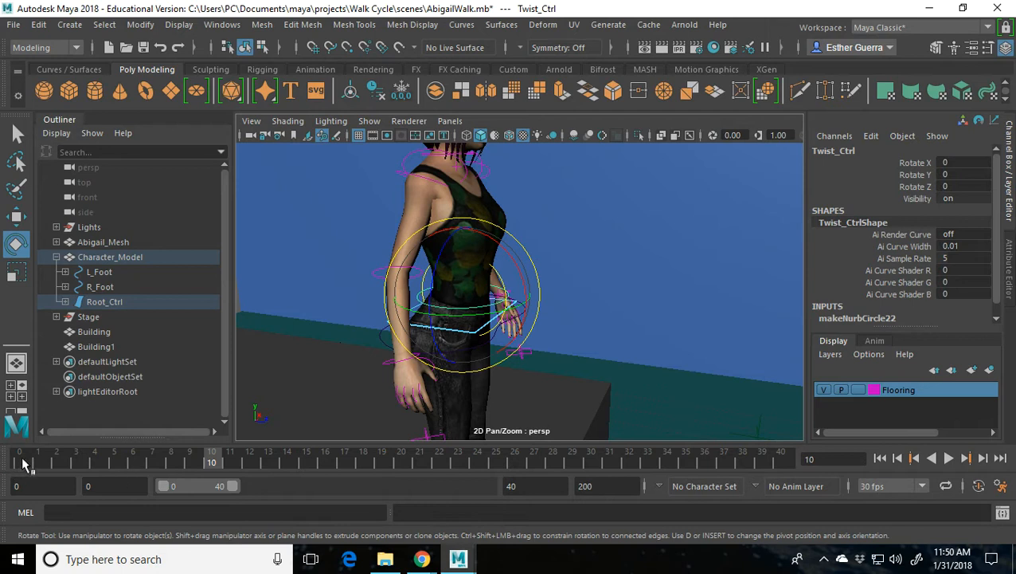
{"action": "left_click", "coordinate": [566, 309]}
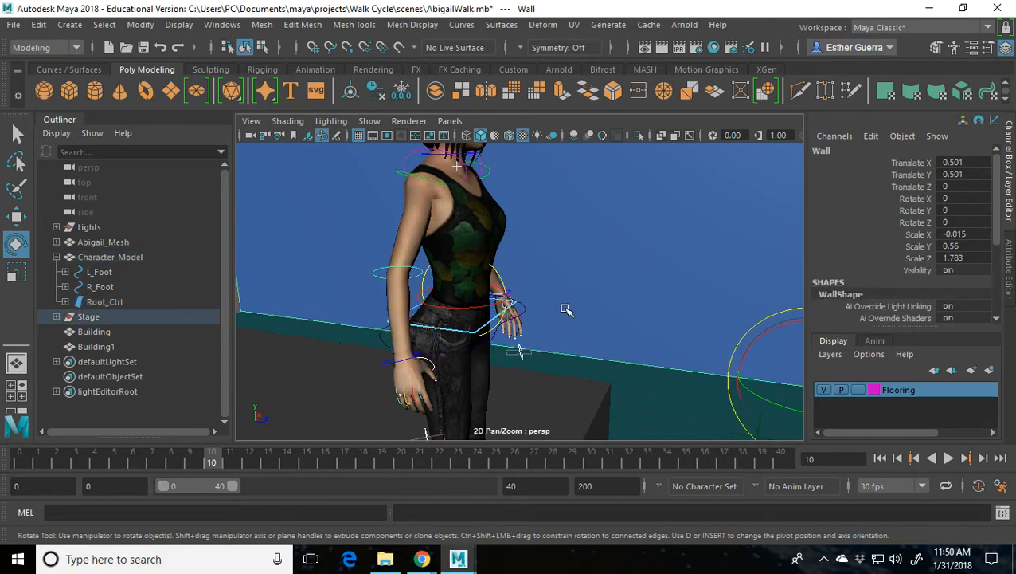
{"action": "left_click", "coordinate": [499, 276]}
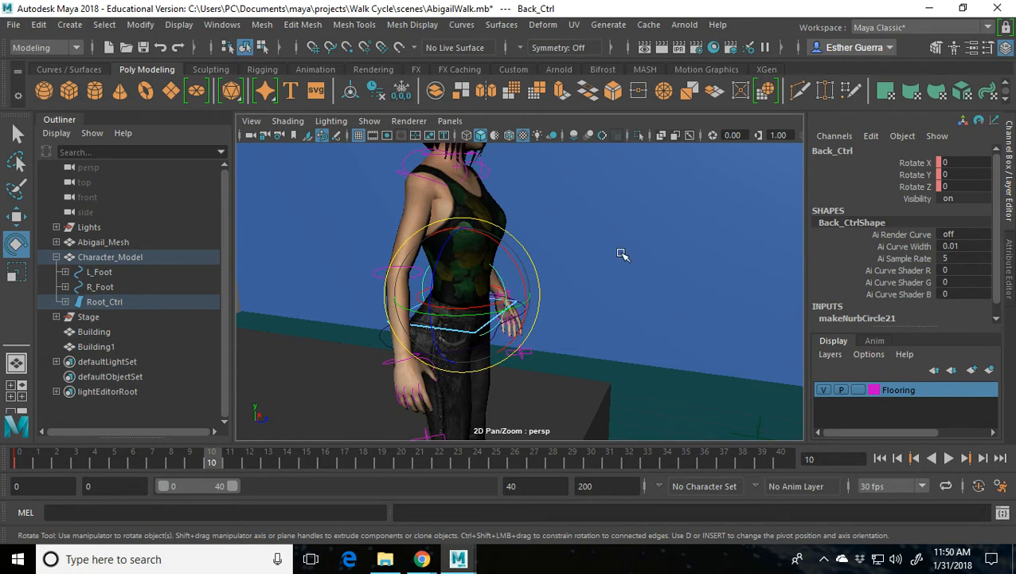
{"action": "left_click_drag", "start_coordinate": [519, 270], "coordinate": [521, 314]}
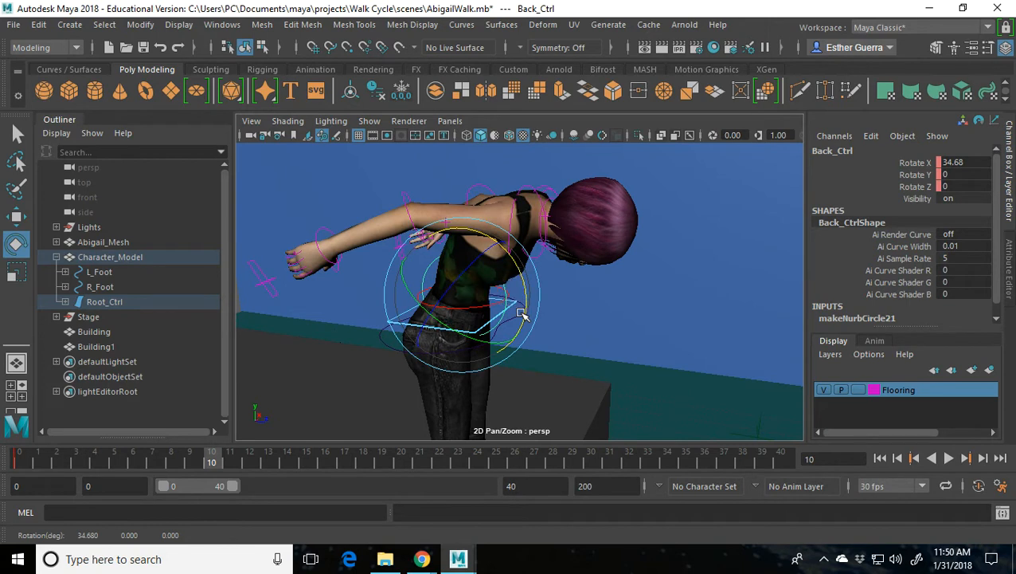
{"action": "key", "text": "shift+e"}
- Key Neck_Ctrl's rotation at frame 0, and at frame 10 raise the head with a keyed Rotate Z of about -32.09
{"action": "left_click", "coordinate": [533, 188]}
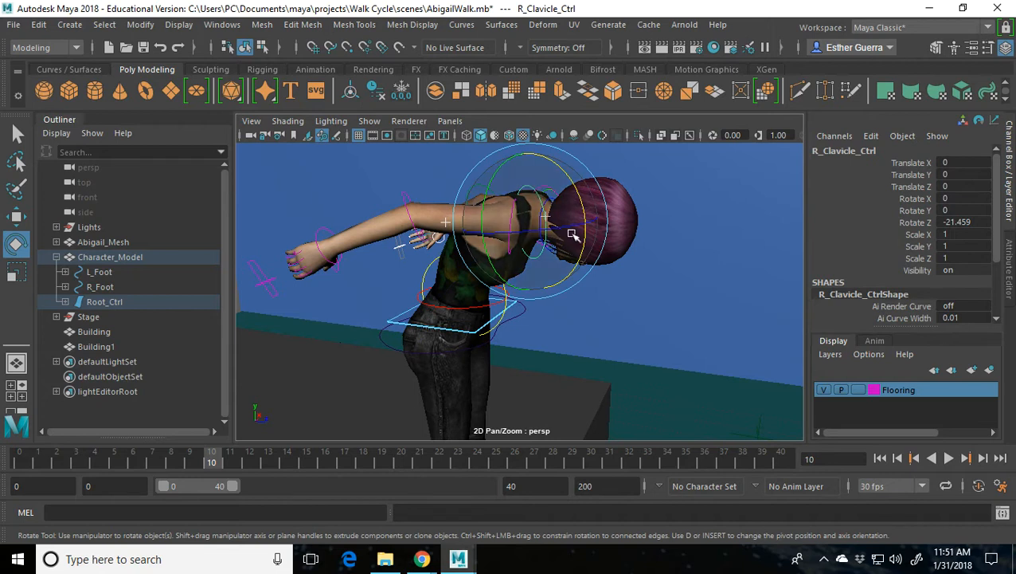
{"action": "left_click", "coordinate": [571, 256]}
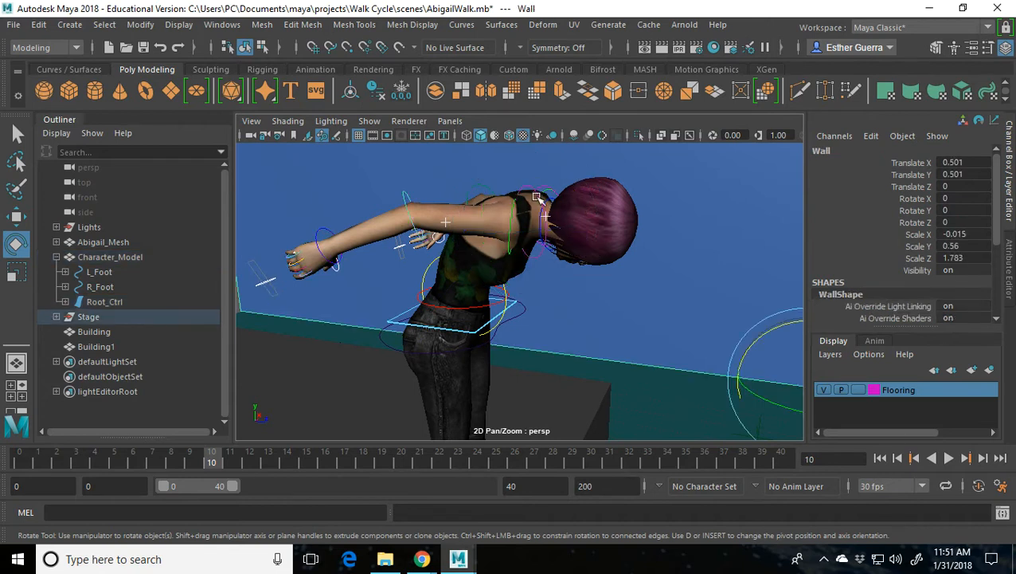
{"action": "left_click", "coordinate": [541, 238]}
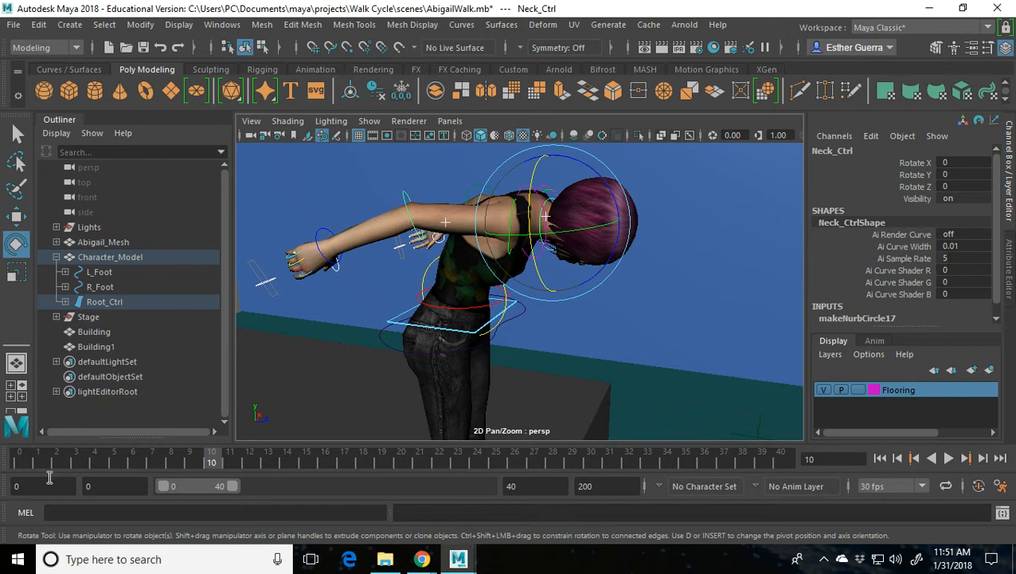
{"action": "left_click", "coordinate": [17, 460]}
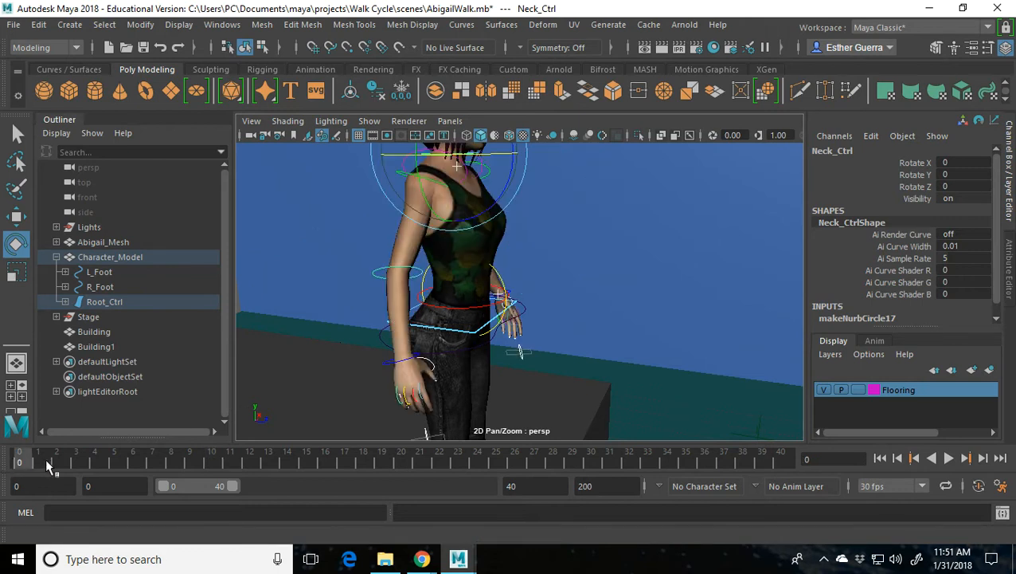
{"action": "key", "text": "shift+e"}
{"action": "left_click", "coordinate": [212, 460]}
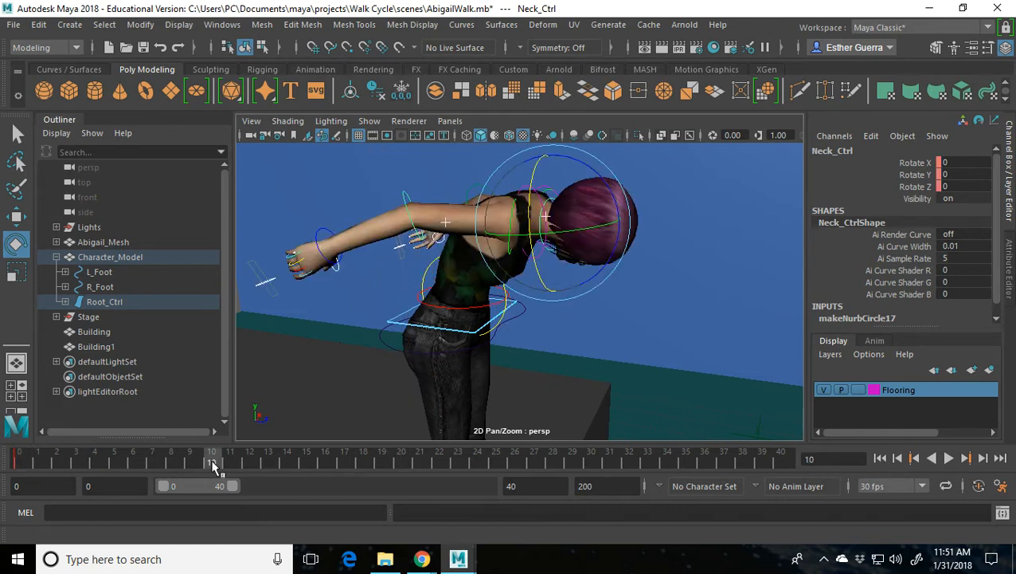
{"action": "left_click_drag", "start_coordinate": [611, 190], "coordinate": [594, 149]}
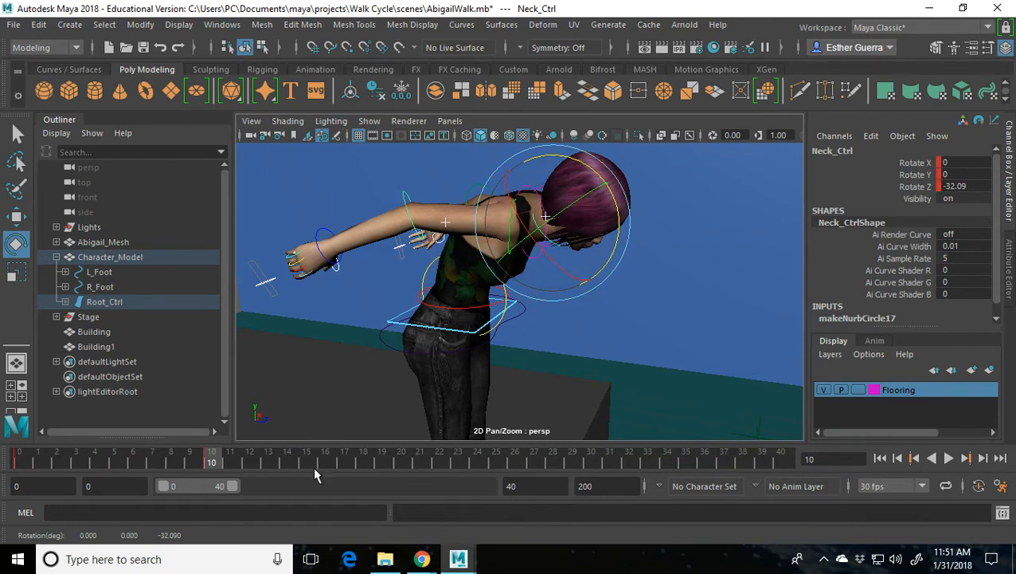
- At frame 10, lower Root_Ctrl to a keyed Translate Y of about -0.715 and compare the crouch with frame 0
{"action": "left_click", "coordinate": [473, 329]}
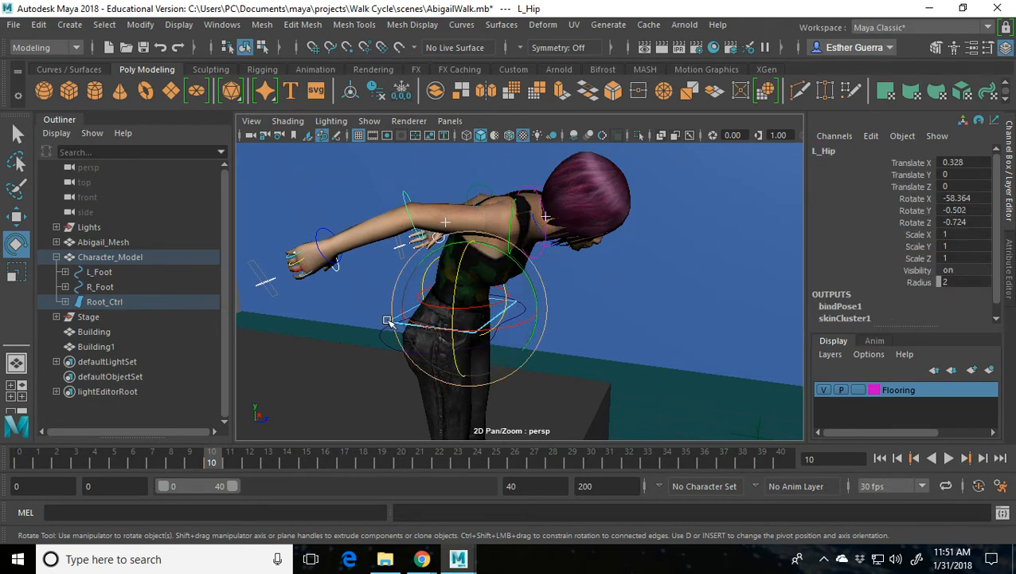
{"action": "key", "text": "w"}
{"action": "left_click", "coordinate": [388, 321]}
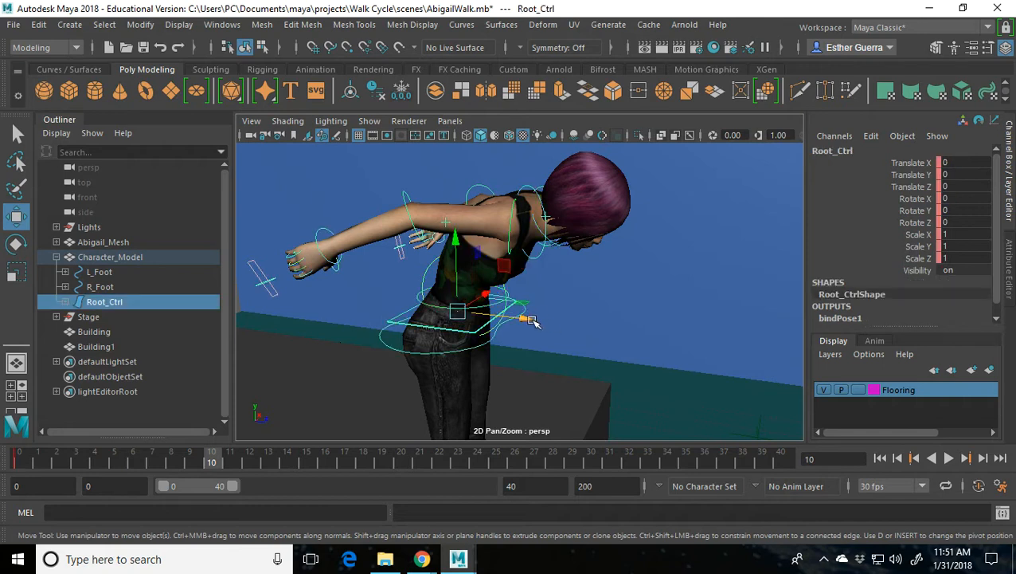
{"action": "left_click_drag", "start_coordinate": [451, 238], "coordinate": [458, 283]}
{"action": "mouse_move", "coordinate": [617, 400]}
{"action": "middle_mouse_down", "text": "alt"}
{"action": "mouse_move", "coordinate": [601, 358]}
{"action": "mouse_move", "coordinate": [621, 386]}
{"action": "middle_mouse_up", "text": "alt"}
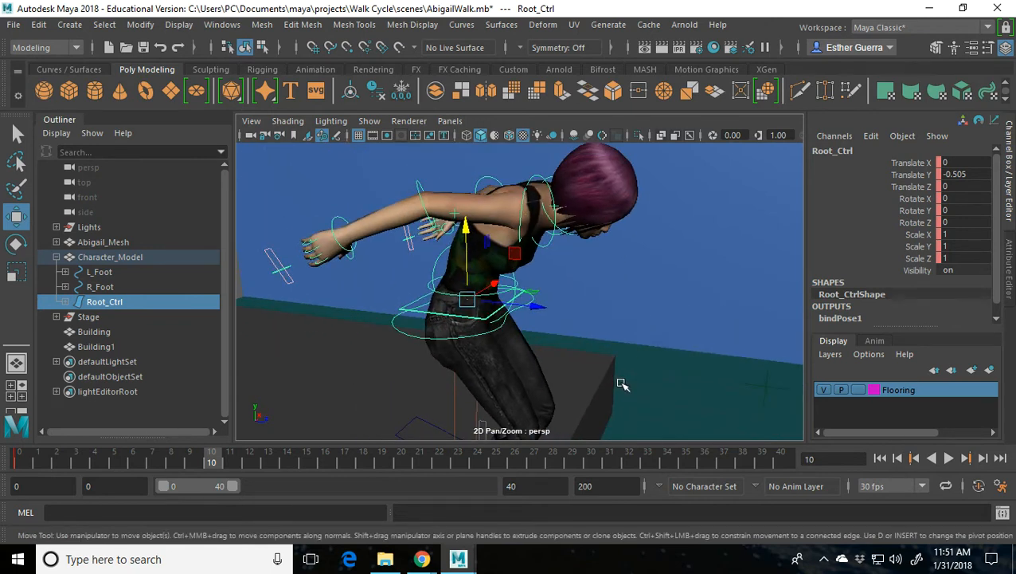
{"action": "mouse_move", "coordinate": [621, 377]}
{"action": "left_mouse_down", "text": "alt"}
{"action": "mouse_move", "coordinate": [570, 359]}
{"action": "mouse_move", "coordinate": [536, 361]}
{"action": "mouse_move", "coordinate": [549, 372]}
{"action": "mouse_move", "coordinate": [640, 370]}
{"action": "left_mouse_up", "text": "alt"}
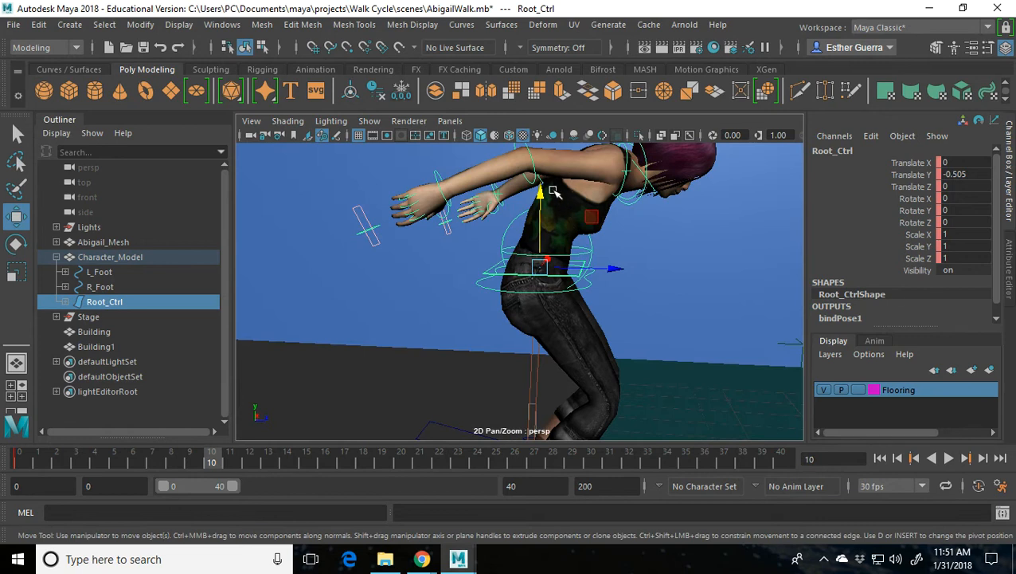
{"action": "left_click_drag", "start_coordinate": [544, 199], "coordinate": [544, 247]}
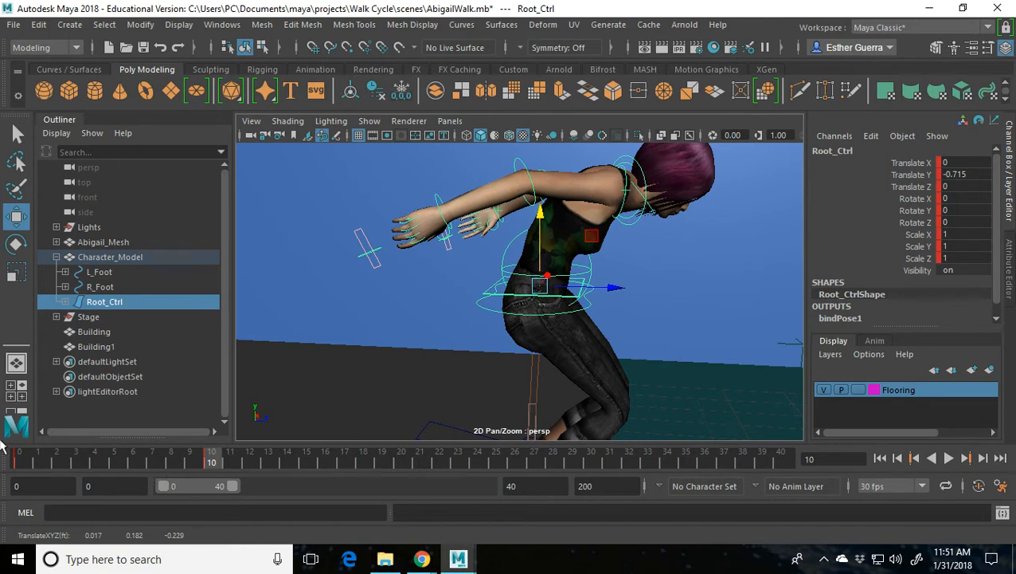
{"action": "left_click", "coordinate": [19, 460]}
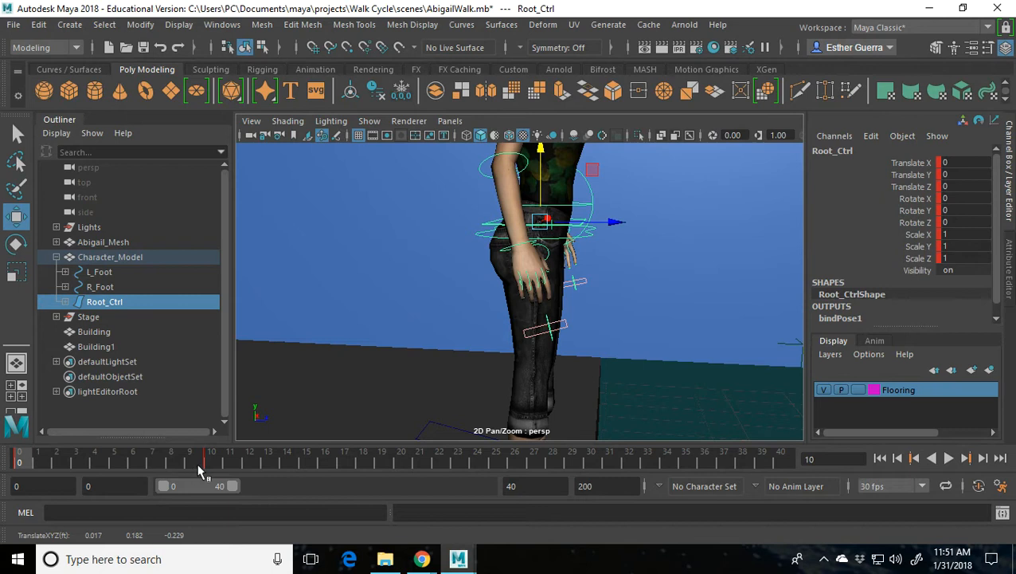
{"action": "left_click", "coordinate": [213, 468]}
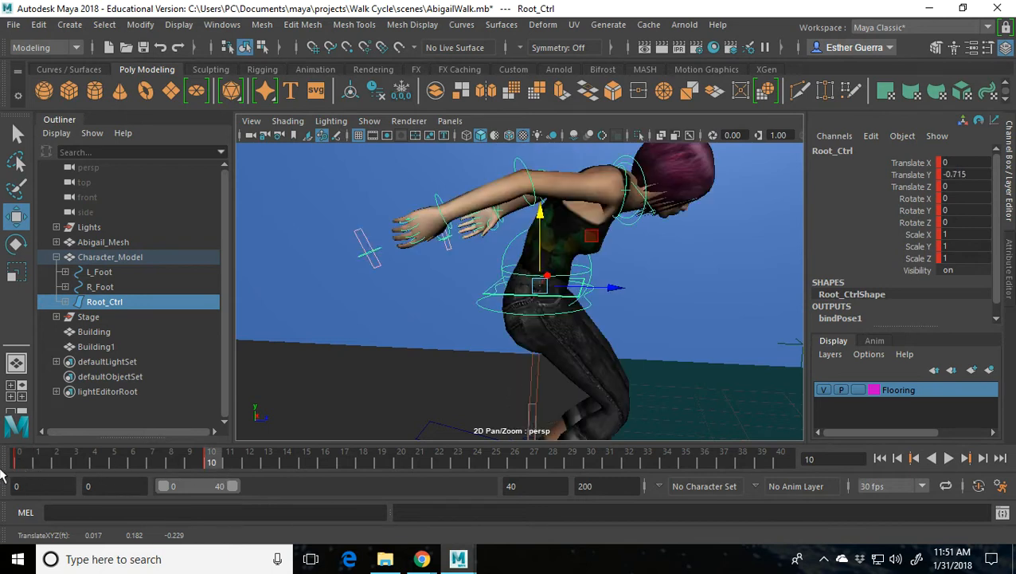
- At frame 0, widen the stance by keying Translate X at about -0.288 for R_Foot and 0.145 for L_Foot
{"action": "left_click", "coordinate": [27, 462]}
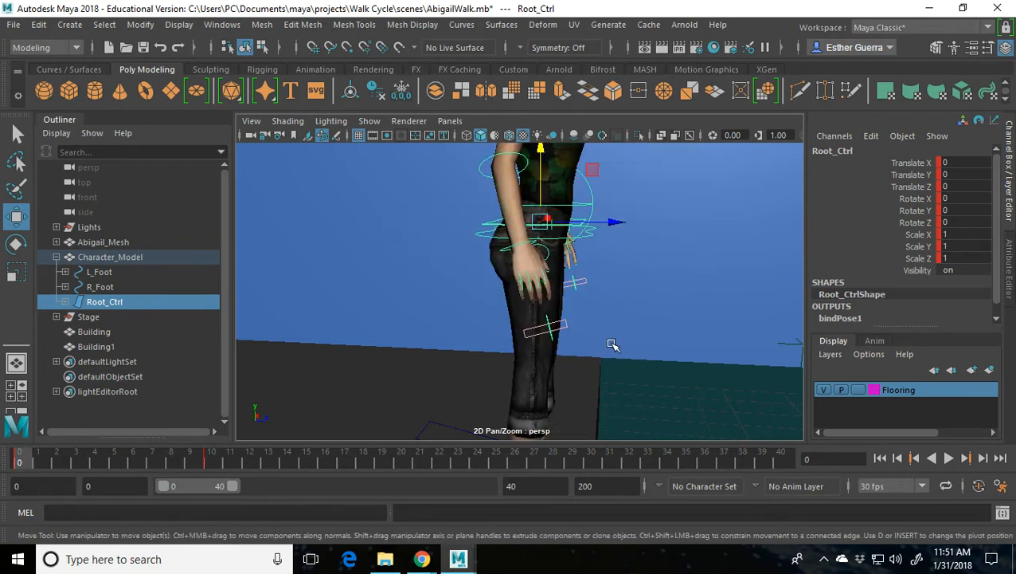
{"action": "middle_click_drag", "start_coordinate": [612, 344], "coordinate": [592, 284], "text": "alt"}
{"action": "left_click", "coordinate": [487, 306]}
{"action": "left_click_drag", "start_coordinate": [545, 293], "coordinate": [486, 349], "text": "alt"}
{"action": "left_click", "coordinate": [435, 408]}
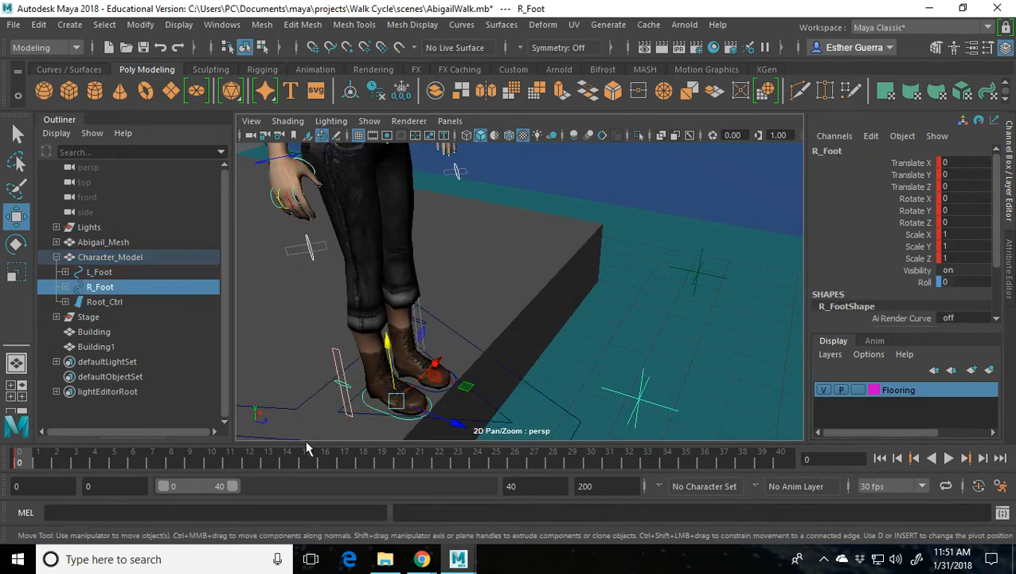
{"action": "left_click_drag", "start_coordinate": [422, 369], "coordinate": [412, 384]}
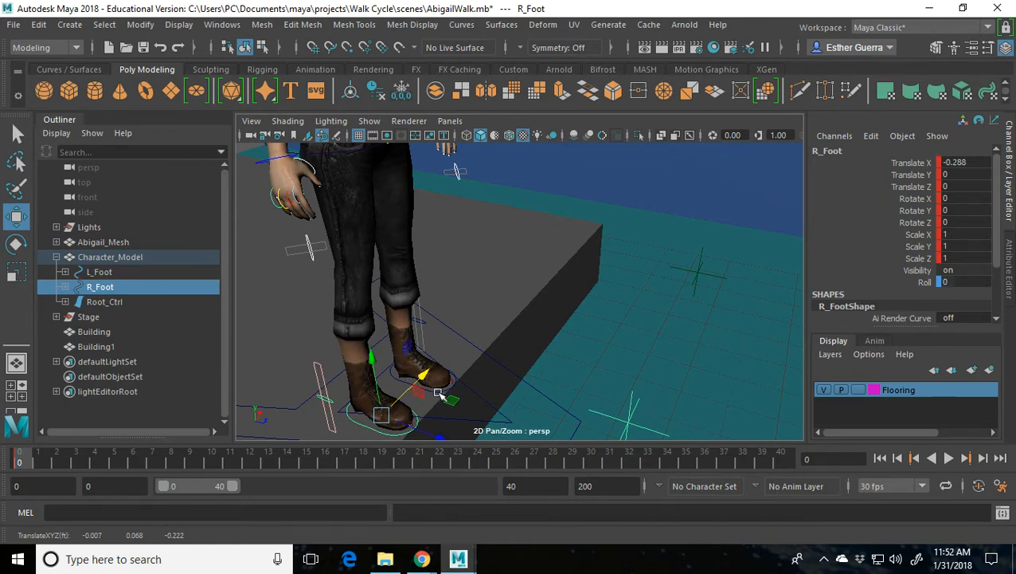
{"action": "left_click", "coordinate": [452, 376]}
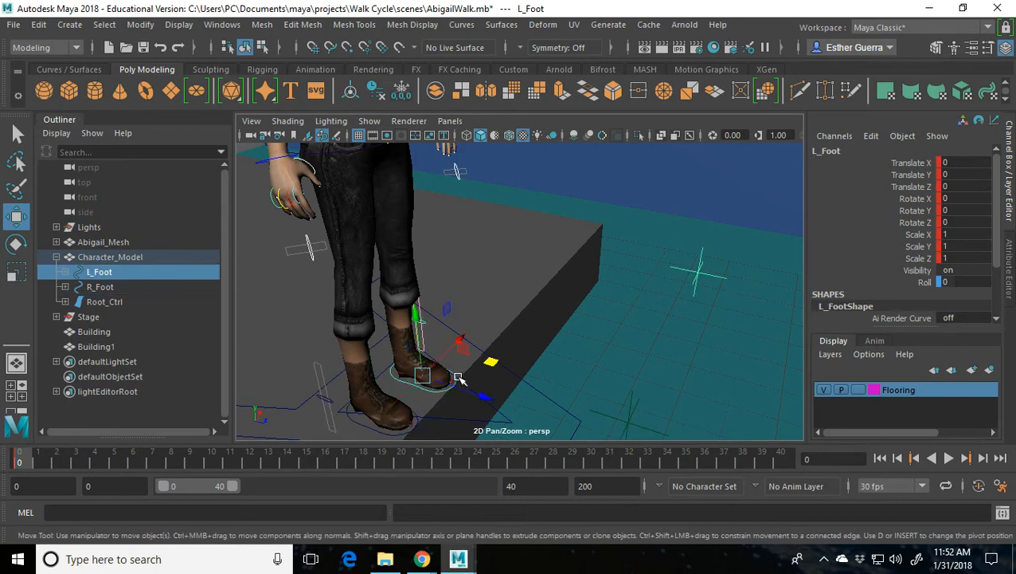
{"action": "left_click_drag", "start_coordinate": [463, 365], "coordinate": [463, 338]}
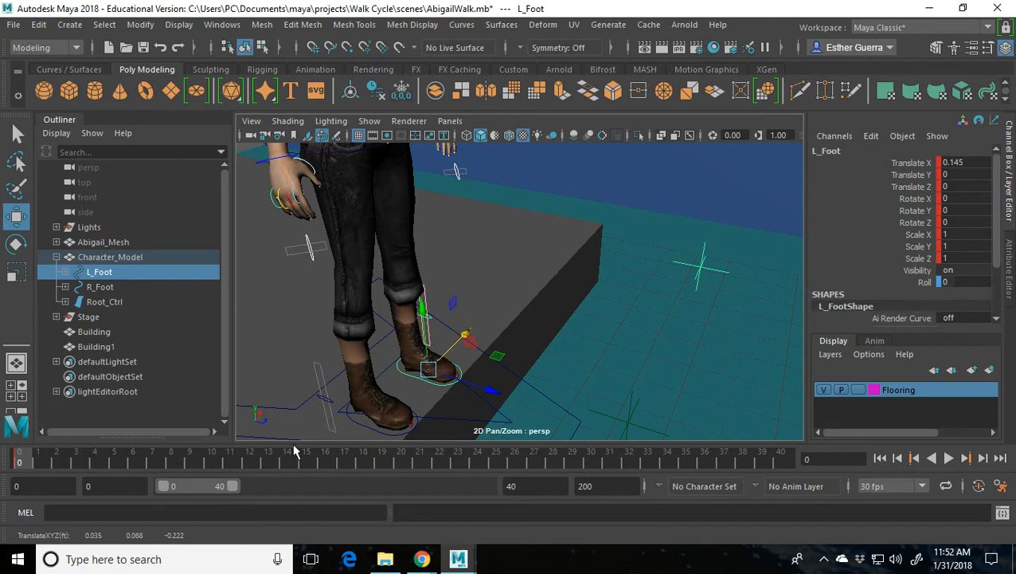
- Key the translation of R_Foot_Roll_Ctrlr and L_Foot_Roll_Ctrlr at frame 0
{"action": "left_click", "coordinate": [326, 402]}
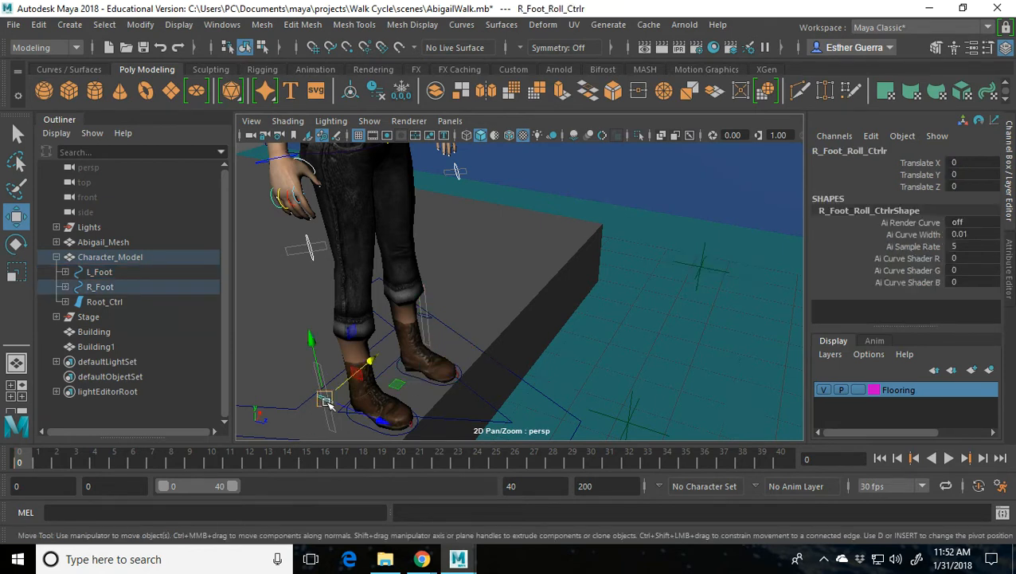
{"action": "left_click", "coordinate": [426, 318]}
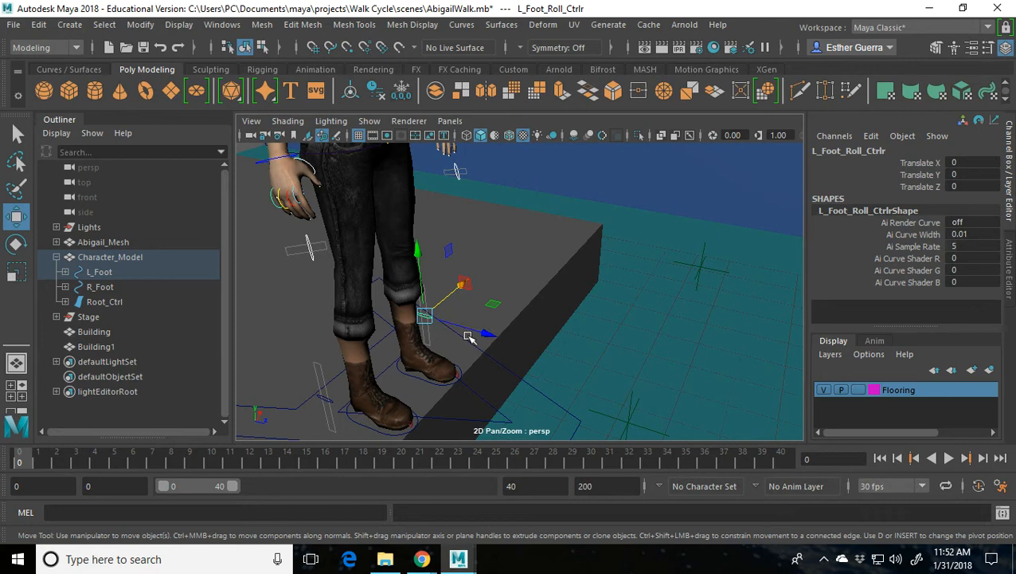
{"action": "key", "text": "s"}
- Play back and scrub the crouch animation, reviewing the full figure from a wider view
{"action": "key", "text": "alt+v"}
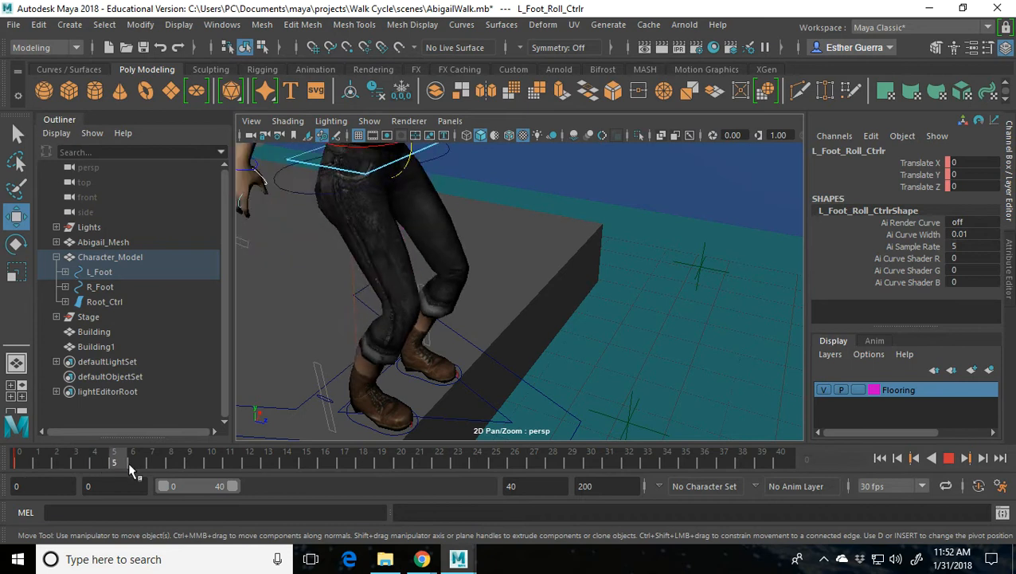
{"action": "left_click_drag", "start_coordinate": [155, 478], "coordinate": [40, 475]}
{"action": "scroll", "coordinate": [510, 266], "scroll_direction": "down", "scroll_amount": 5}
{"action": "left_click_drag", "start_coordinate": [498, 302], "coordinate": [519, 284], "text": "alt"}
{"action": "right_click_drag", "start_coordinate": [519, 284], "coordinate": [549, 339], "text": "alt"}
{"action": "middle_click_drag", "start_coordinate": [560, 251], "coordinate": [531, 334], "text": "alt"}
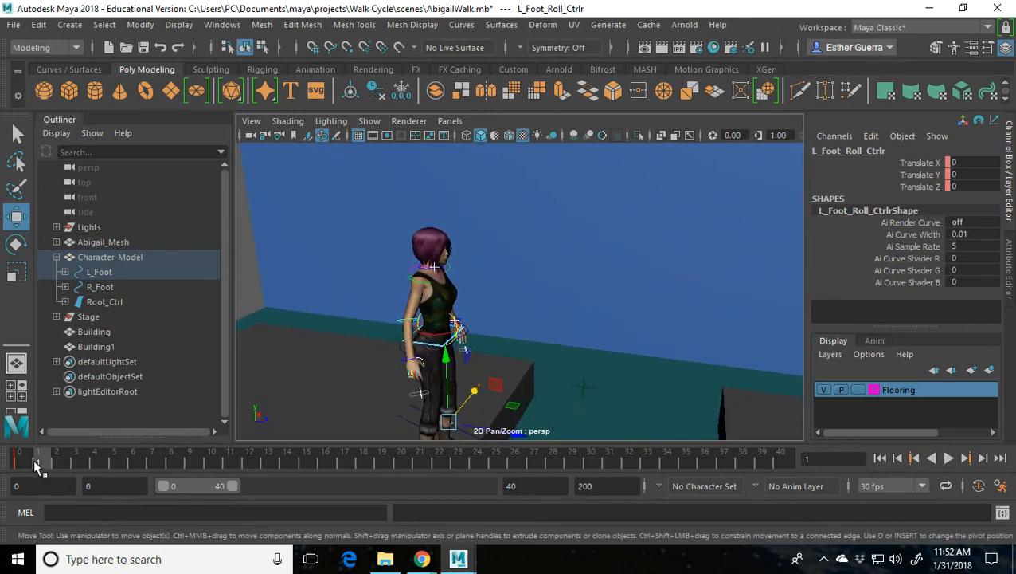
{"action": "key", "text": "alt+v"}
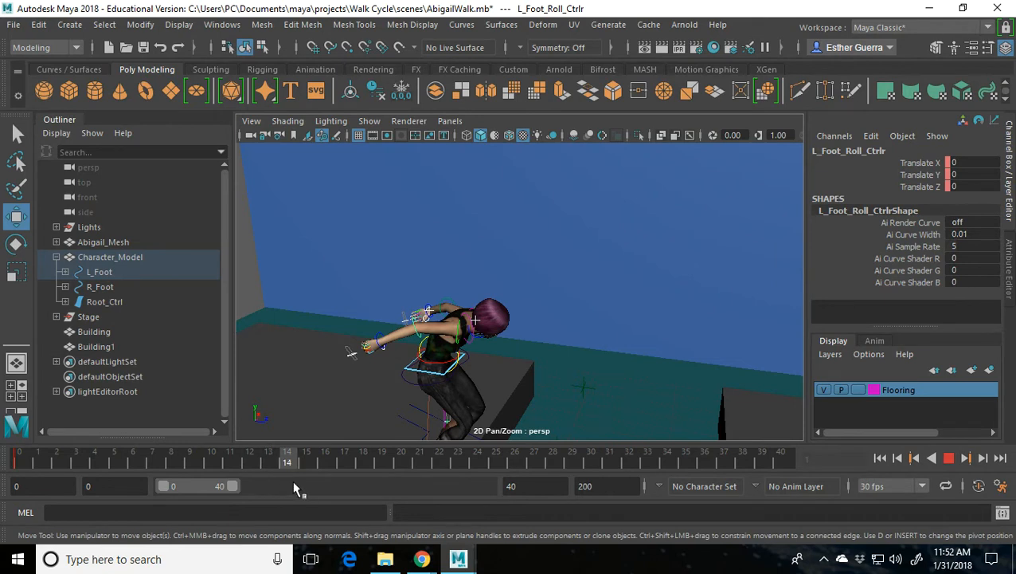
{"action": "mouse_move", "coordinate": [249, 462]}
{"action": "left_mouse_down"}
{"action": "mouse_move", "coordinate": [175, 462]}
{"action": "mouse_move", "coordinate": [244, 477]}
{"action": "left_mouse_up"}
- At frame 15, raise Root_Ctrl to about 0.347 on Translate Y, move it forward to about 0.864 on Translate Z, and key it
{"action": "left_click", "coordinate": [302, 467]}
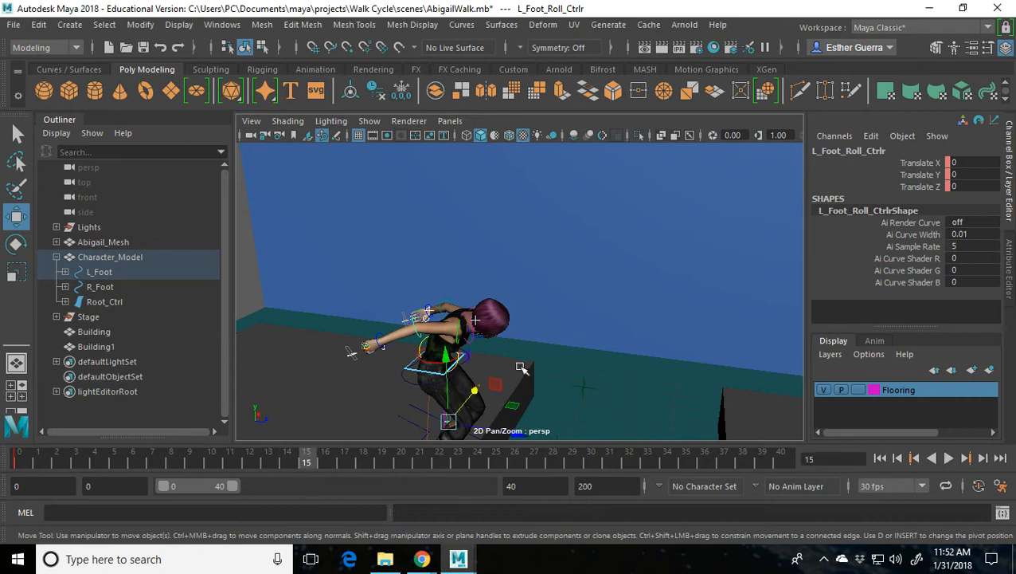
{"action": "left_click", "coordinate": [411, 372]}
{"action": "left_click", "coordinate": [412, 372]}
{"action": "left_click_drag", "start_coordinate": [431, 297], "coordinate": [431, 272]}
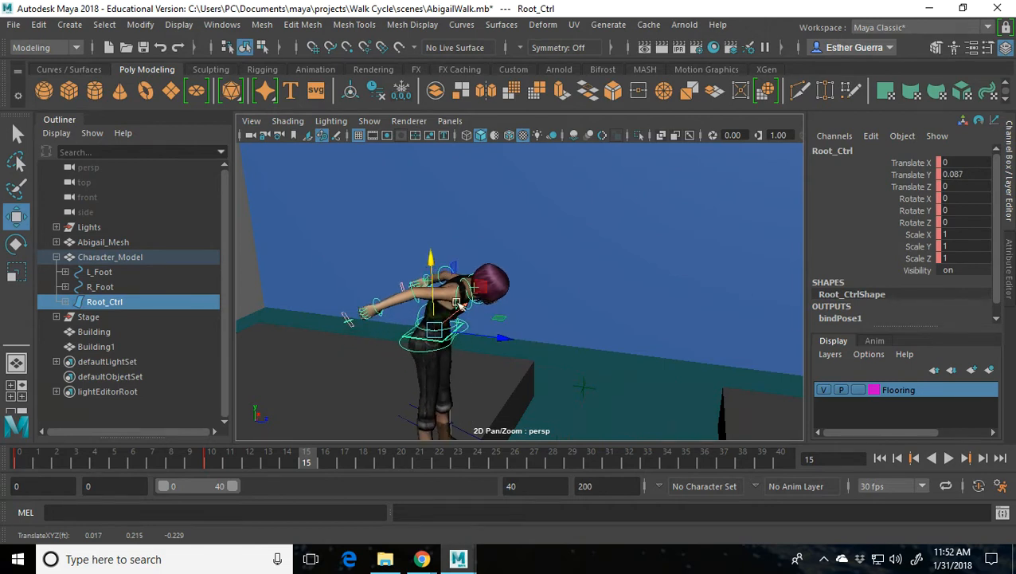
{"action": "left_click_drag", "start_coordinate": [500, 340], "coordinate": [581, 351]}
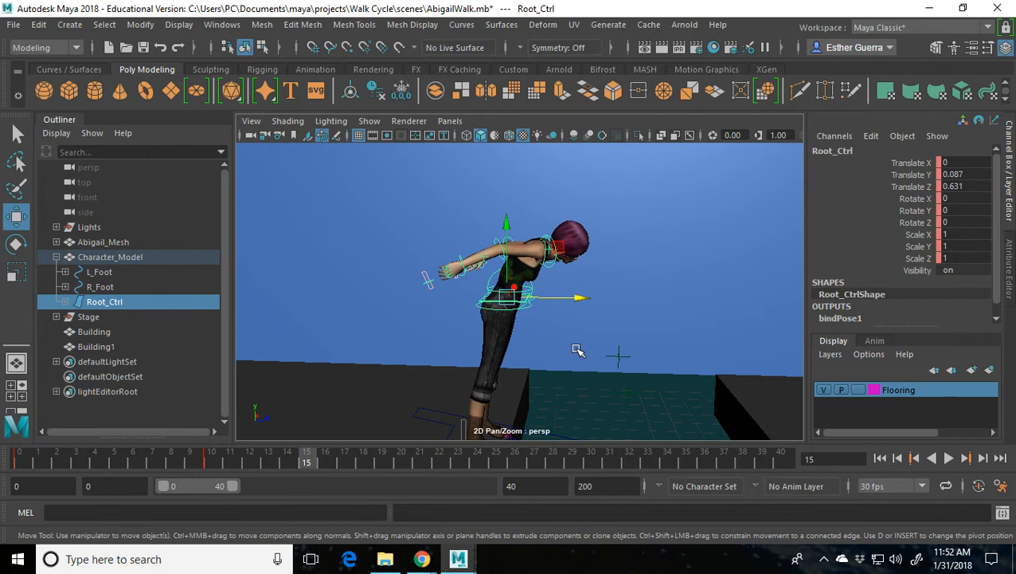
{"action": "left_click_drag", "start_coordinate": [578, 296], "coordinate": [590, 300]}
{"action": "left_click_drag", "start_coordinate": [520, 230], "coordinate": [521, 221]}
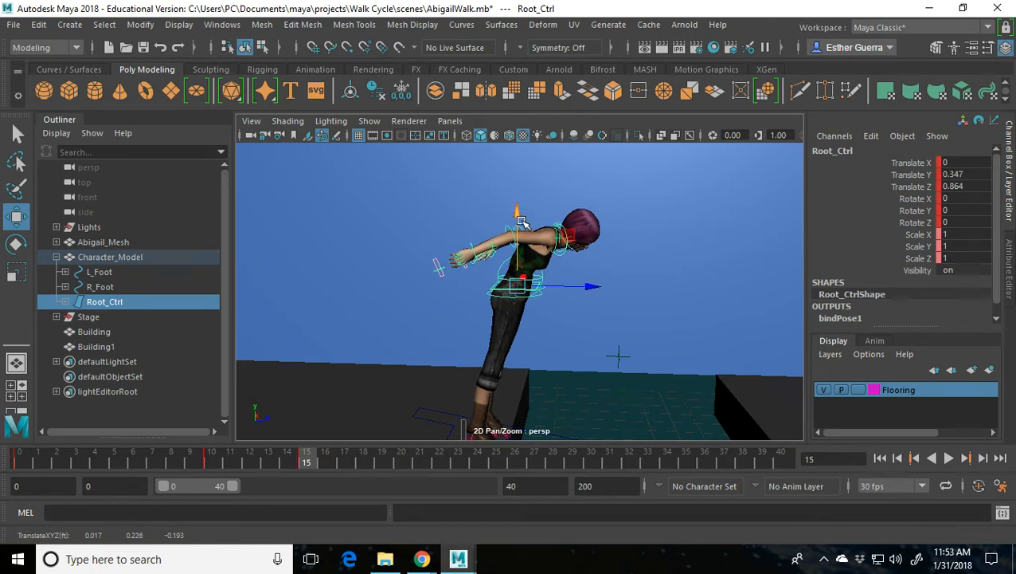
- At frame 15, straighten the upper body by zeroing Back_Ctrl's Rotate X, then lean it slightly forward to a keyed value of about 5.744
{"action": "left_click", "coordinate": [505, 263]}
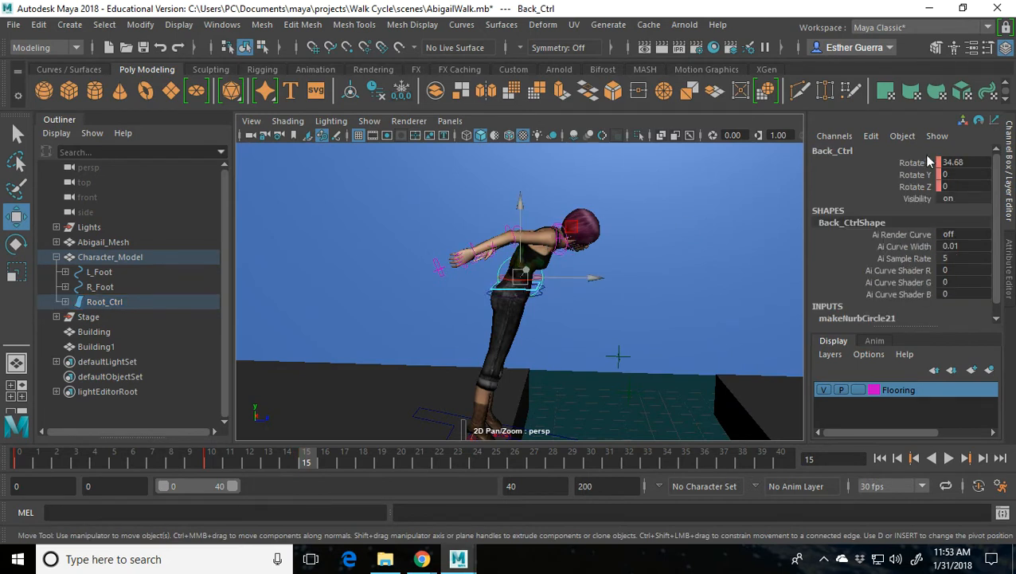
{"action": "double_click", "coordinate": [952, 162]}
{"action": "type", "text": "0"}
{"action": "key", "text": "Return"}
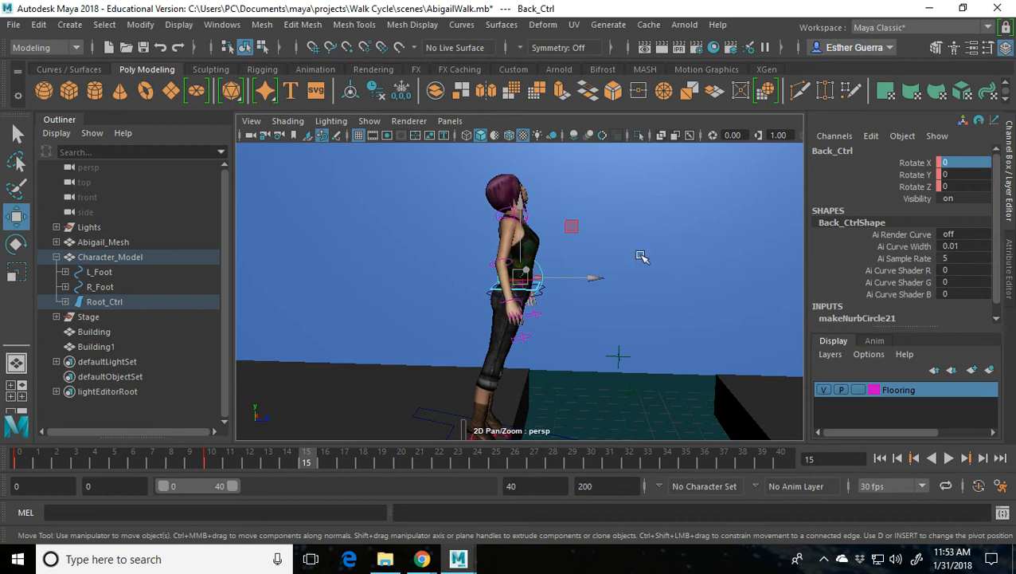
{"action": "key", "text": "e"}
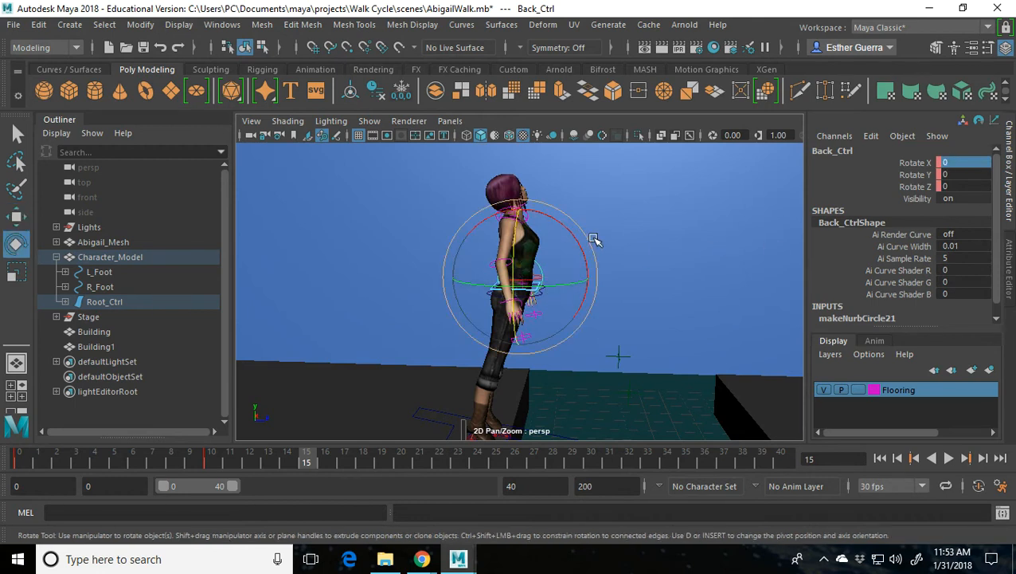
{"action": "left_click_drag", "start_coordinate": [581, 245], "coordinate": [580, 254]}
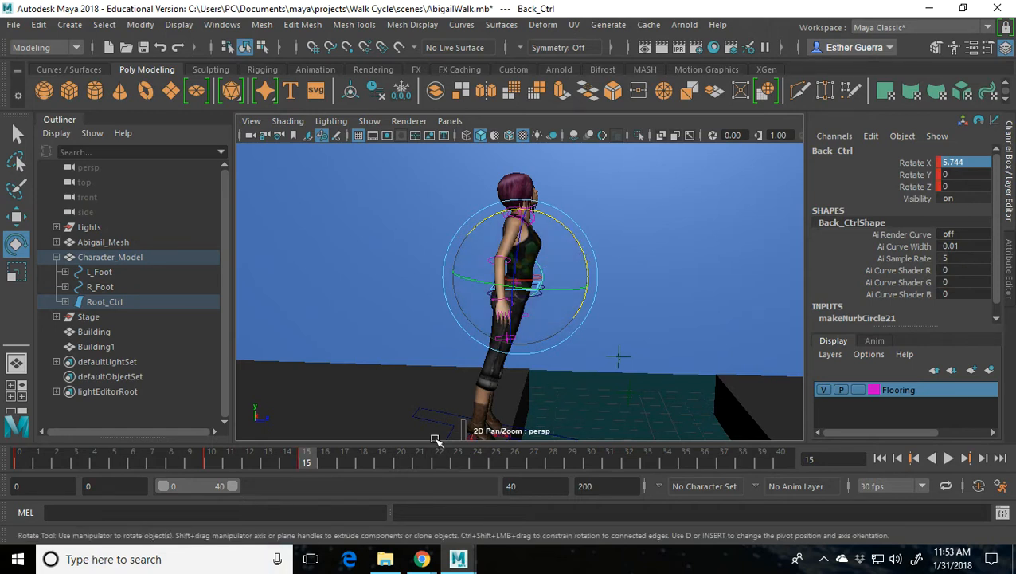
- Key the translation of R_Foot_Roll_Ctrlr at frame 10
{"action": "left_click_drag", "start_coordinate": [442, 407], "coordinate": [439, 372], "text": "alt"}
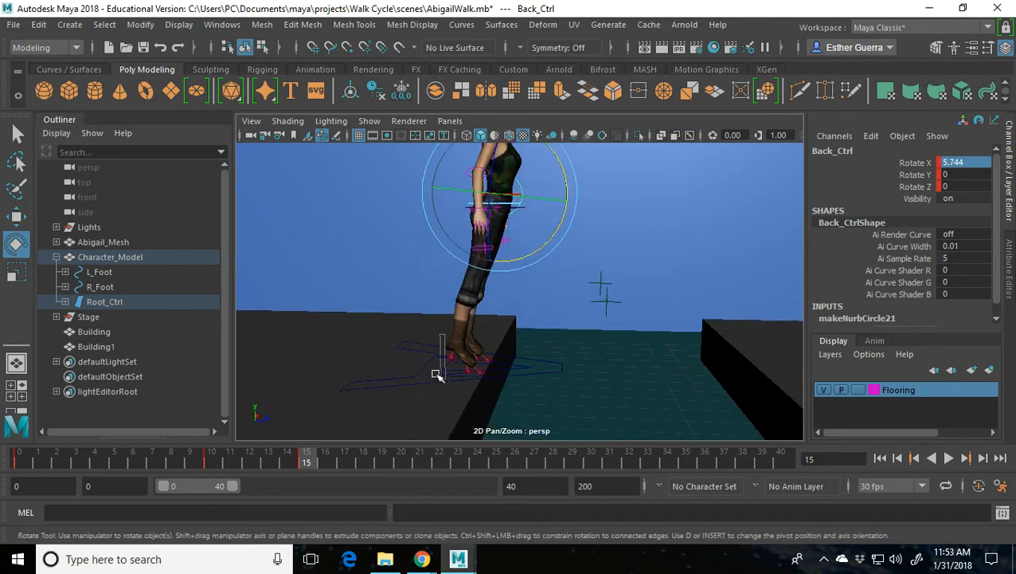
{"action": "left_click", "coordinate": [440, 354]}
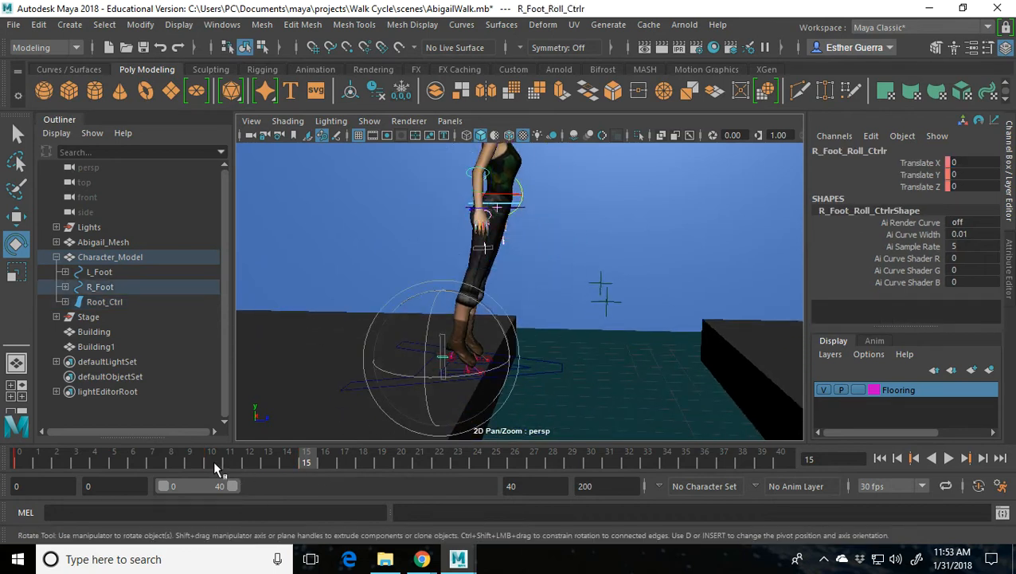
{"action": "left_click", "coordinate": [211, 463]}
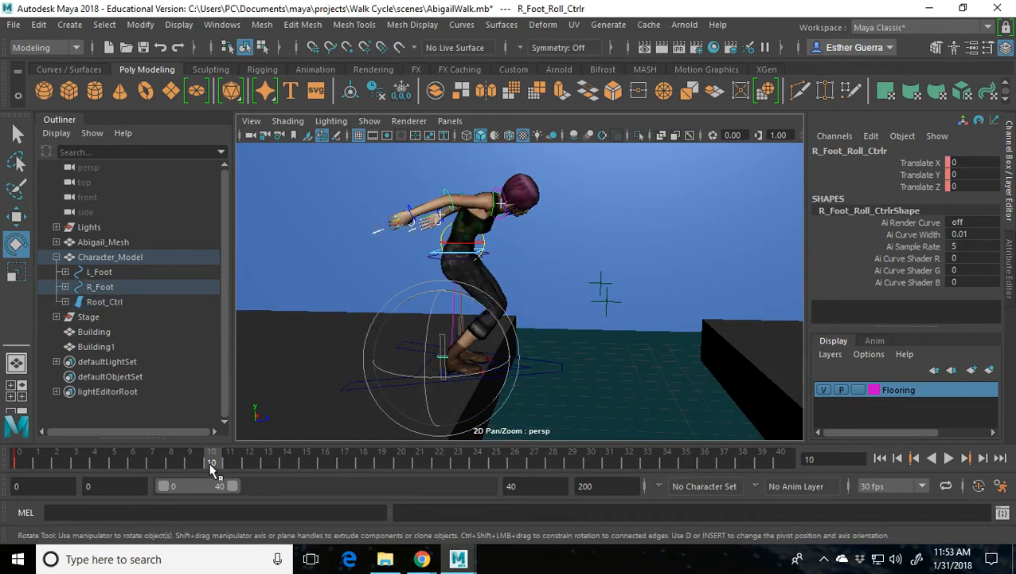
{"action": "key", "text": "s"}
- At frame 15, lift the right heel by setting R_Foot_Roll_Ctrlr's Translate Y to 0.5 and keying it
{"action": "left_click", "coordinate": [306, 463]}
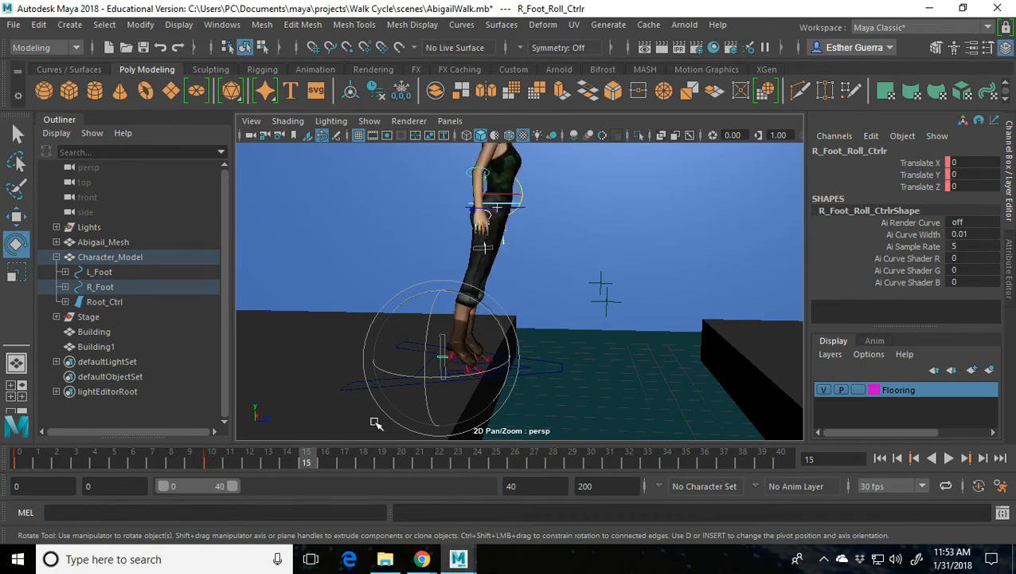
{"action": "key", "text": "w"}
{"action": "left_click_drag", "start_coordinate": [440, 284], "coordinate": [445, 238]}
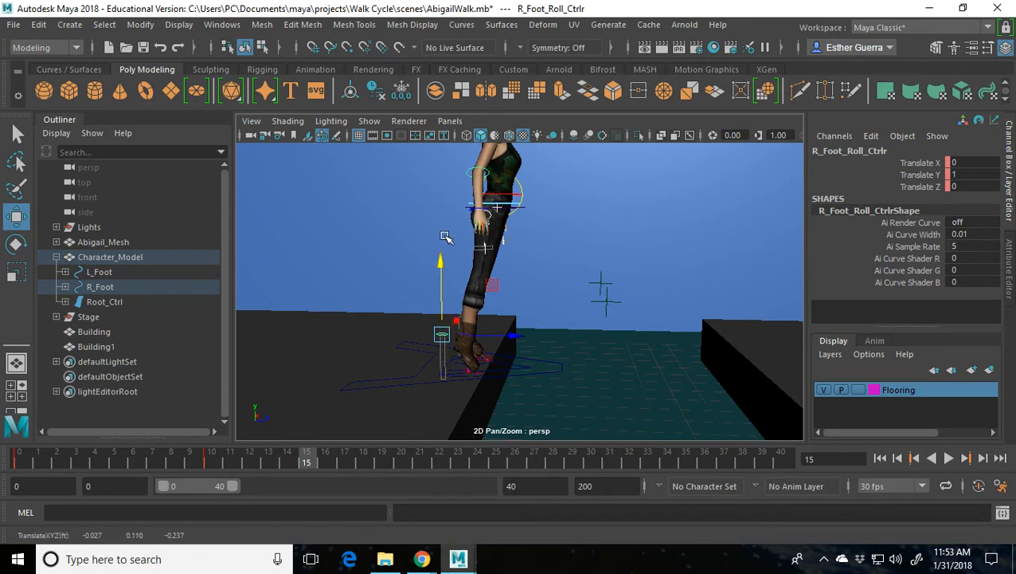
{"action": "left_click", "coordinate": [437, 295]}
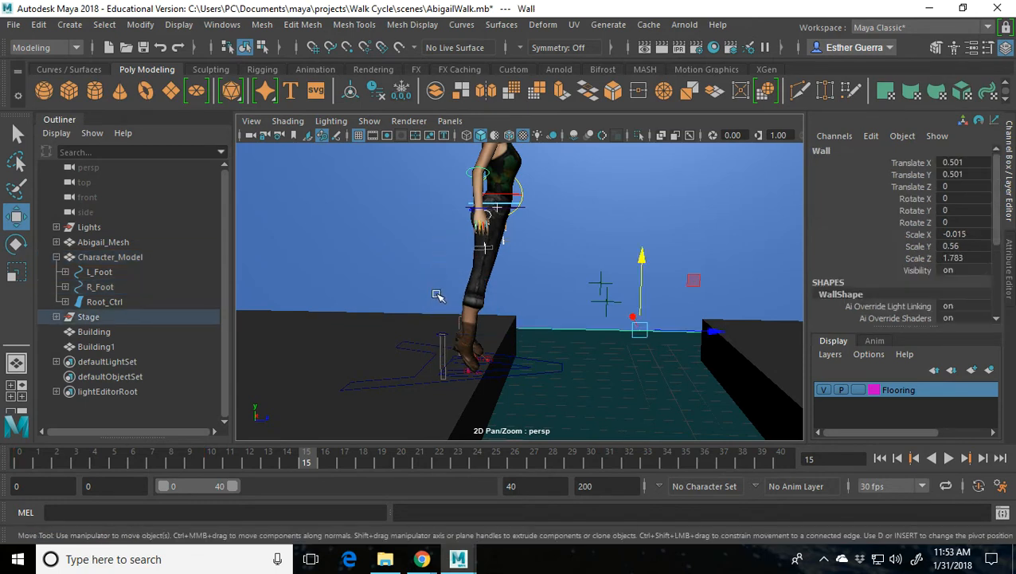
{"action": "left_click", "coordinate": [442, 342]}
{"action": "left_click_drag", "start_coordinate": [442, 281], "coordinate": [451, 311]}
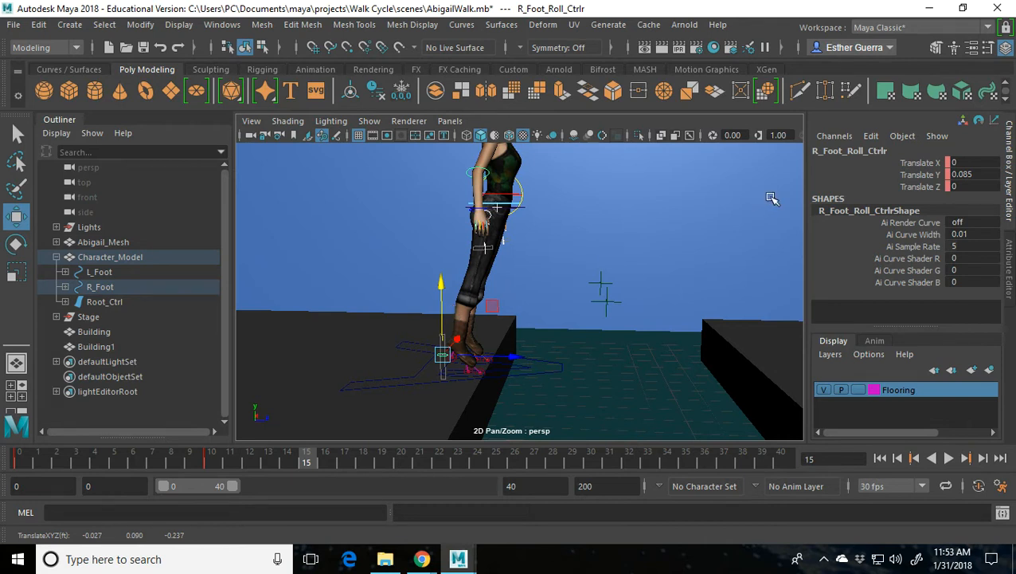
{"action": "left_click", "coordinate": [974, 174]}
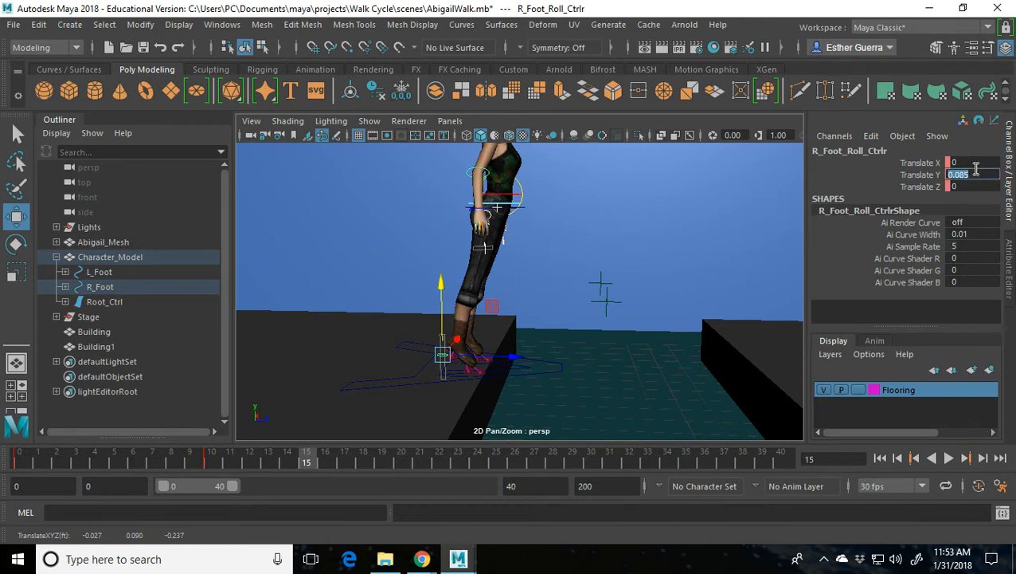
{"action": "type", "text": "0.5"}
{"action": "key", "text": "Return"}
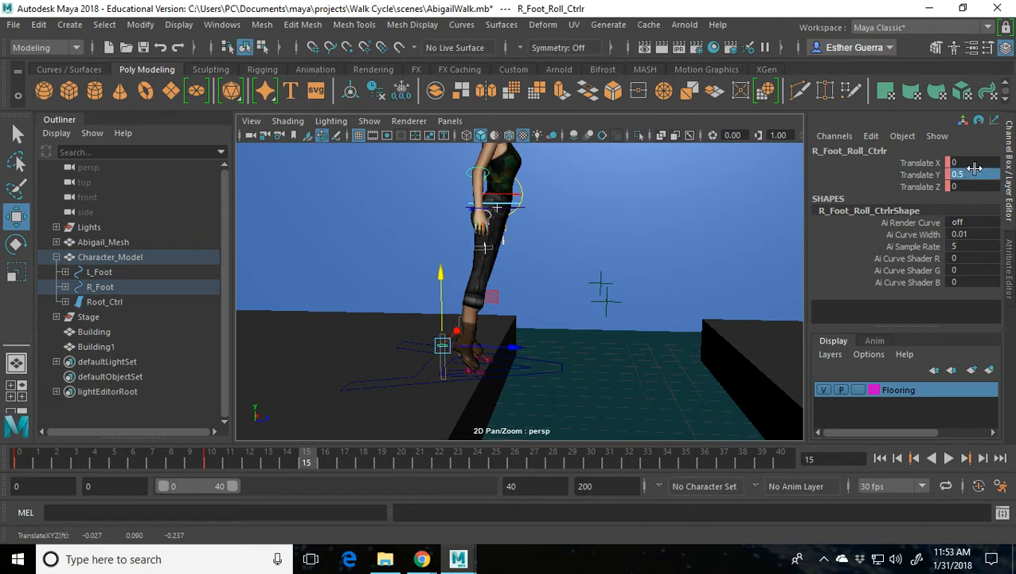
{"action": "key", "text": "s"}
- Lift the left heel at frame 15 by setting L_Foot_Roll_Ctrlr's Translate Y to 0.5
{"action": "left_click_drag", "start_coordinate": [489, 362], "coordinate": [512, 339], "text": "alt"}
{"action": "left_click", "coordinate": [518, 334]}
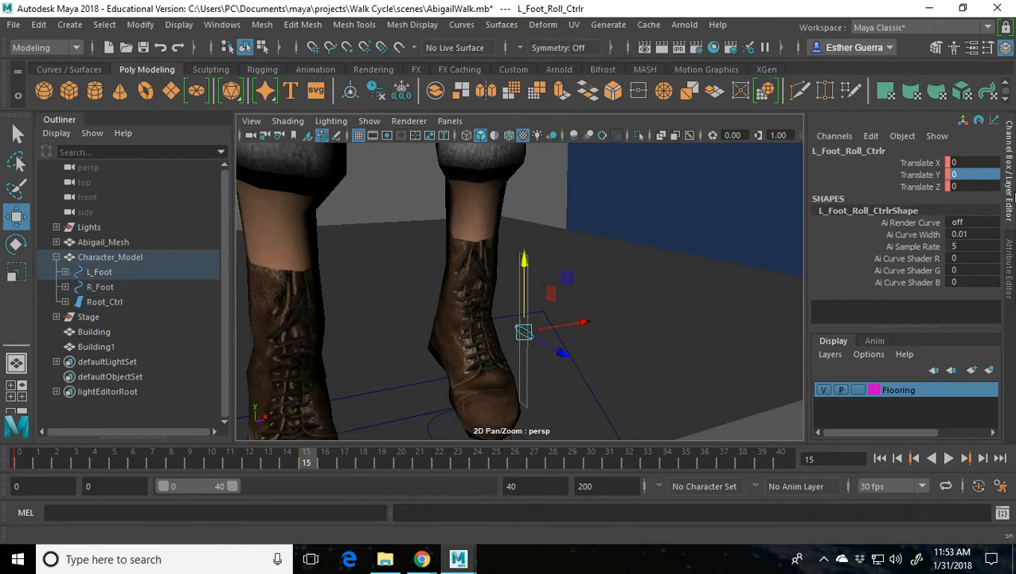
{"action": "double_click", "coordinate": [992, 173]}
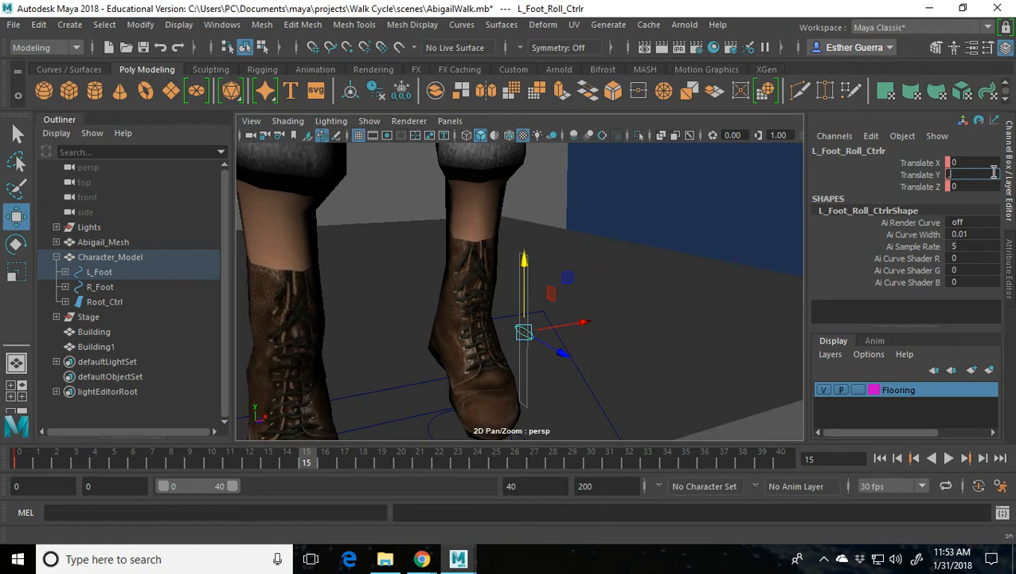
{"action": "type", "text": "0.5"}
{"action": "key", "text": "Return"}
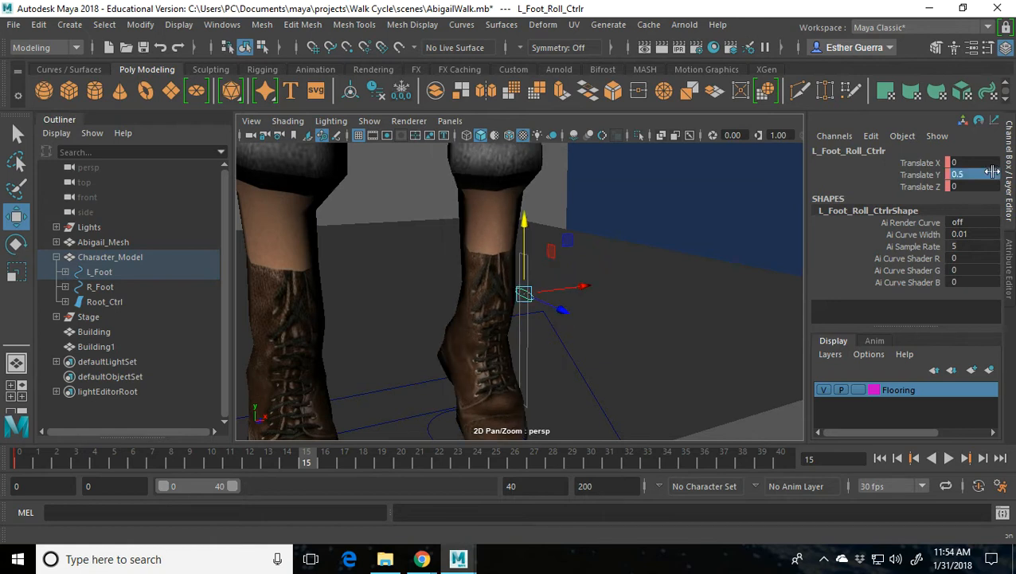
{"action": "left_click", "coordinate": [1009, 217]}
- At frame 15, lower Root_Ctrl to a Translate Y of about 0.073 and shift it forward to a Translate Z of about 0.936
{"action": "scroll", "coordinate": [501, 333], "scroll_direction": "down", "scroll_amount": 5}
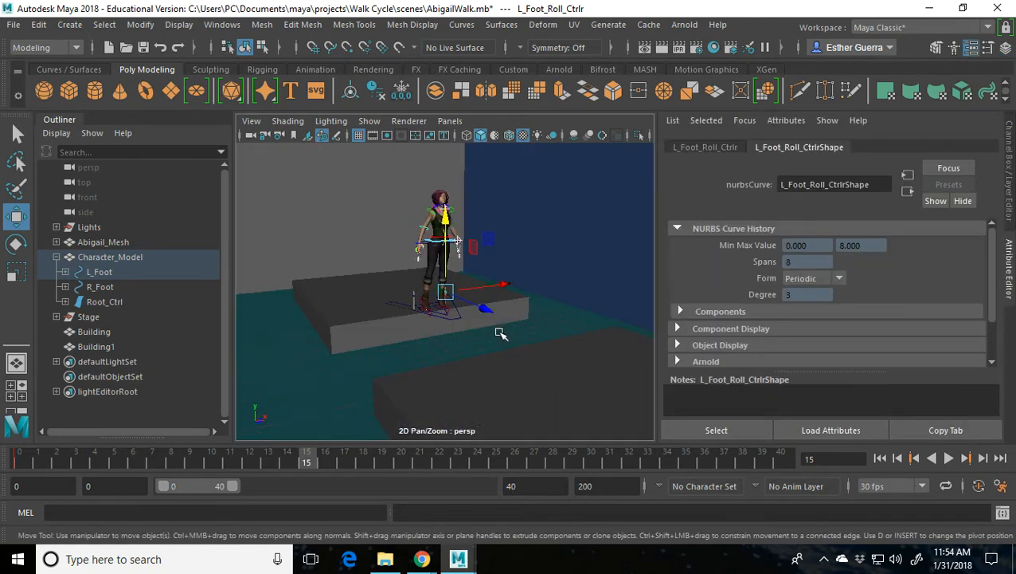
{"action": "left_click_drag", "start_coordinate": [501, 334], "coordinate": [624, 356], "text": "alt"}
{"action": "scroll", "coordinate": [603, 310], "scroll_direction": "up", "scroll_amount": 2}
{"action": "middle_click_drag", "start_coordinate": [604, 308], "coordinate": [518, 351], "text": "alt"}
{"action": "scroll", "coordinate": [518, 351], "scroll_direction": "up", "scroll_amount": 2}
{"action": "scroll", "coordinate": [517, 351], "scroll_direction": "down", "scroll_amount": 3}
{"action": "scroll", "coordinate": [533, 375], "scroll_direction": "up", "scroll_amount": 2}
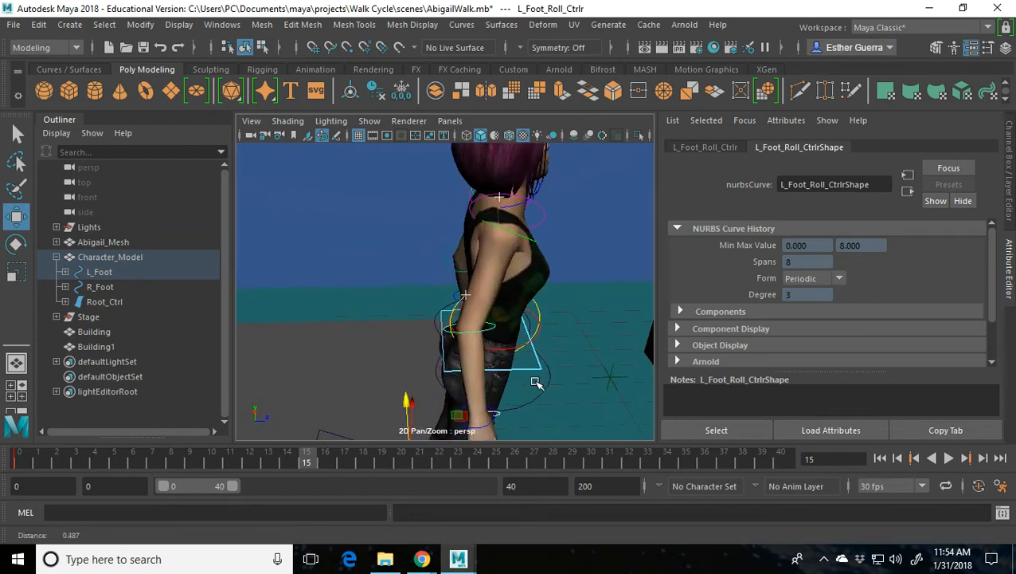
{"action": "scroll", "coordinate": [535, 370], "scroll_direction": "down", "scroll_amount": 1}
{"action": "left_click", "coordinate": [502, 338]}
{"action": "mouse_move", "coordinate": [475, 259]}
{"action": "left_mouse_down"}
{"action": "mouse_move", "coordinate": [465, 290]}
{"action": "mouse_move", "coordinate": [470, 278]}
{"action": "left_mouse_up"}
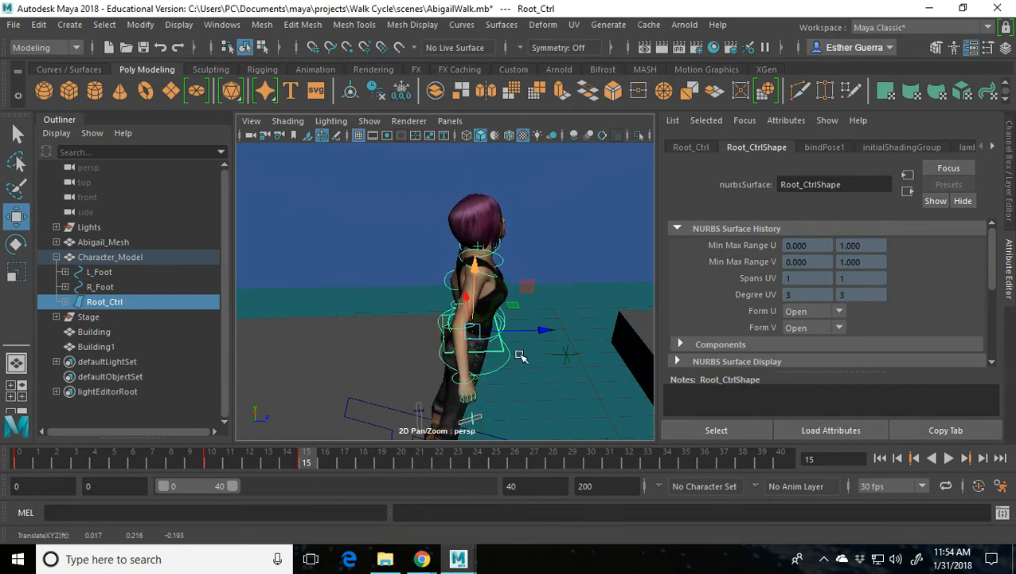
{"action": "left_click_drag", "start_coordinate": [521, 356], "coordinate": [519, 302], "text": "alt"}
{"action": "left_click_drag", "start_coordinate": [530, 162], "coordinate": [535, 163]}
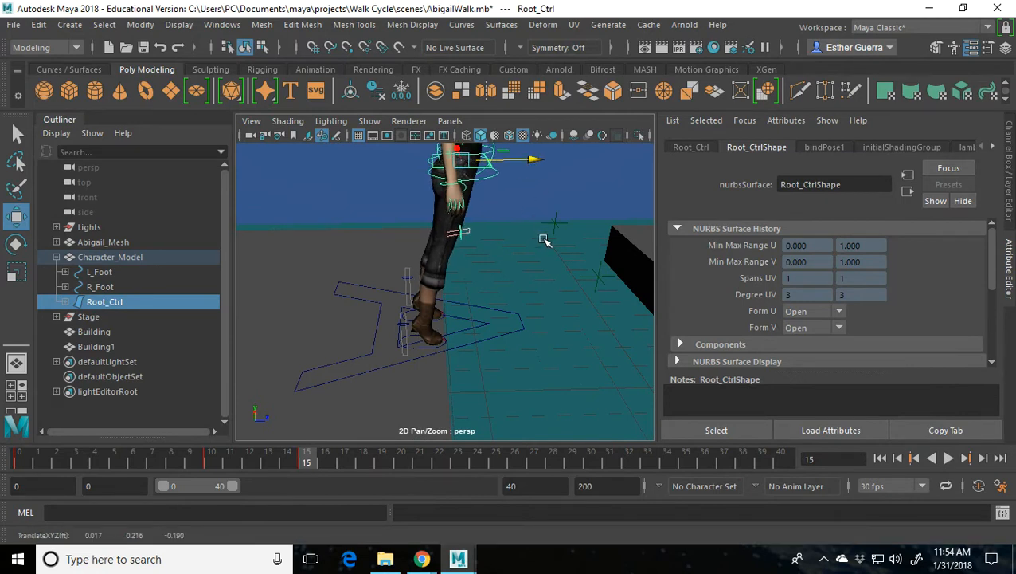
{"action": "left_click_drag", "start_coordinate": [544, 240], "coordinate": [549, 284], "text": "alt"}
{"action": "left_click_drag", "start_coordinate": [473, 169], "coordinate": [476, 169]}
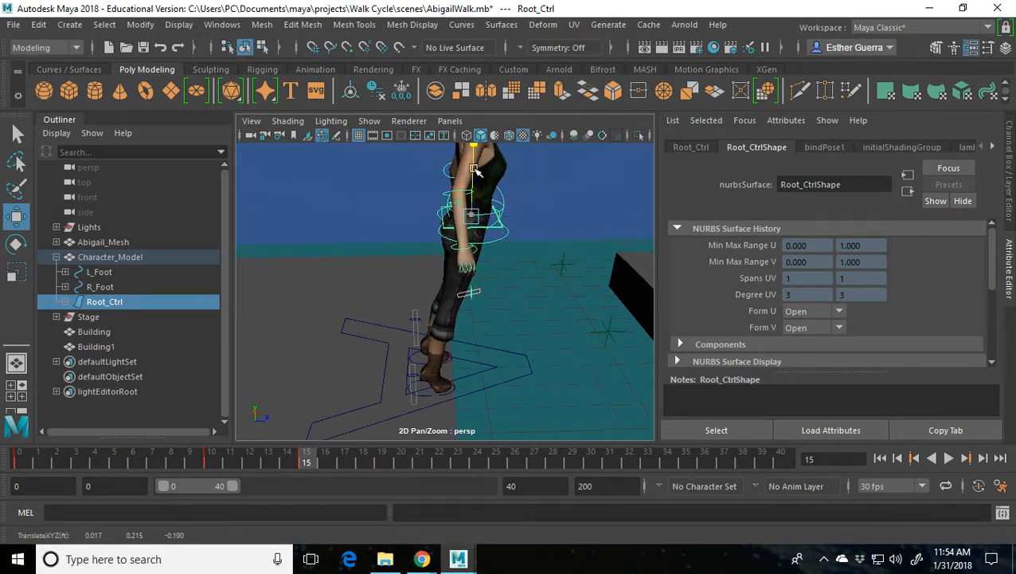
{"action": "left_click_drag", "start_coordinate": [599, 305], "coordinate": [581, 307], "text": "alt"}
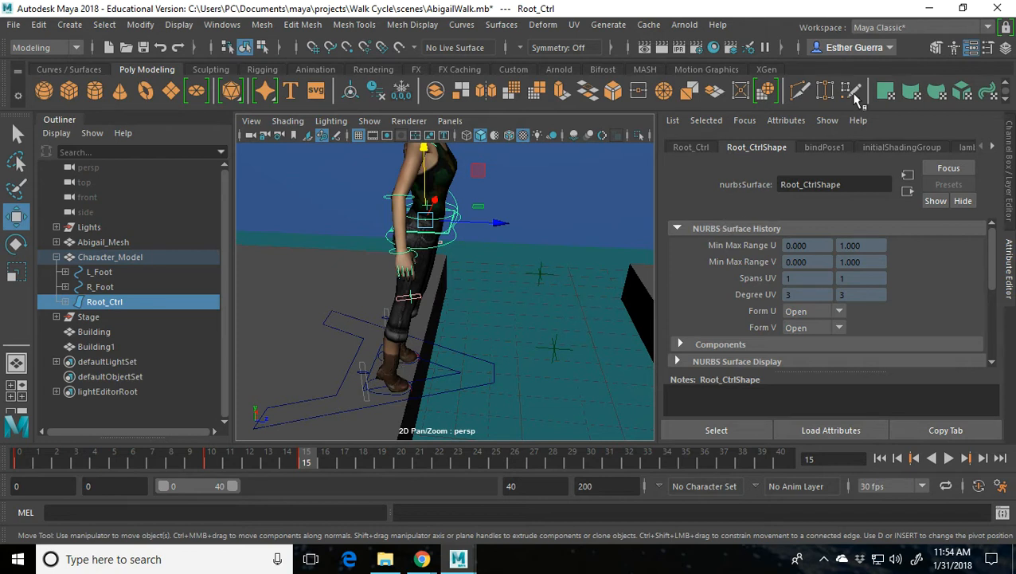
{"action": "left_click", "coordinate": [972, 48]}
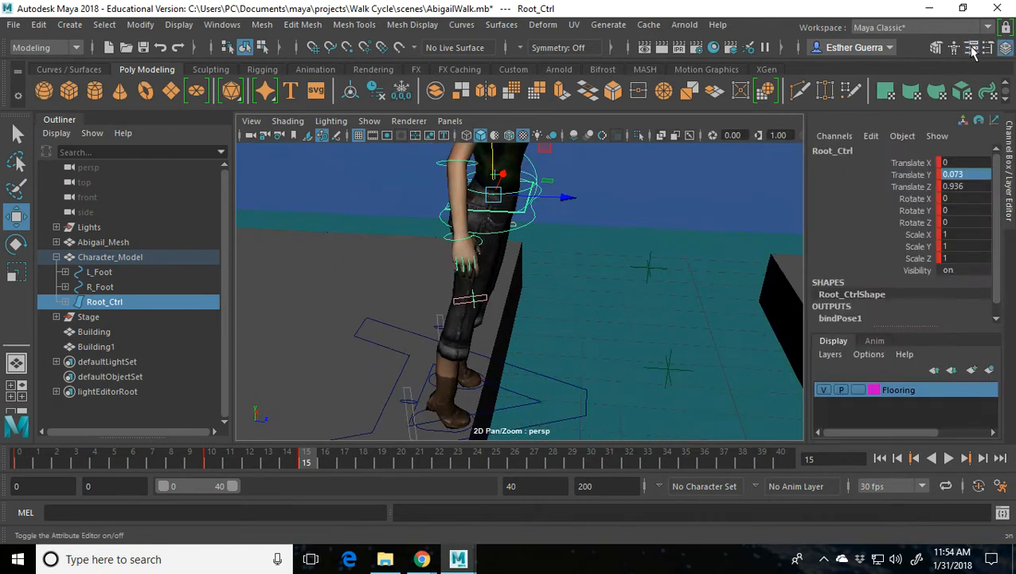
- Deselect the character's root control and scrub from frame 15 back to frame 0 to review the motion
{"action": "scroll", "coordinate": [570, 271], "scroll_direction": "down", "scroll_amount": 4}
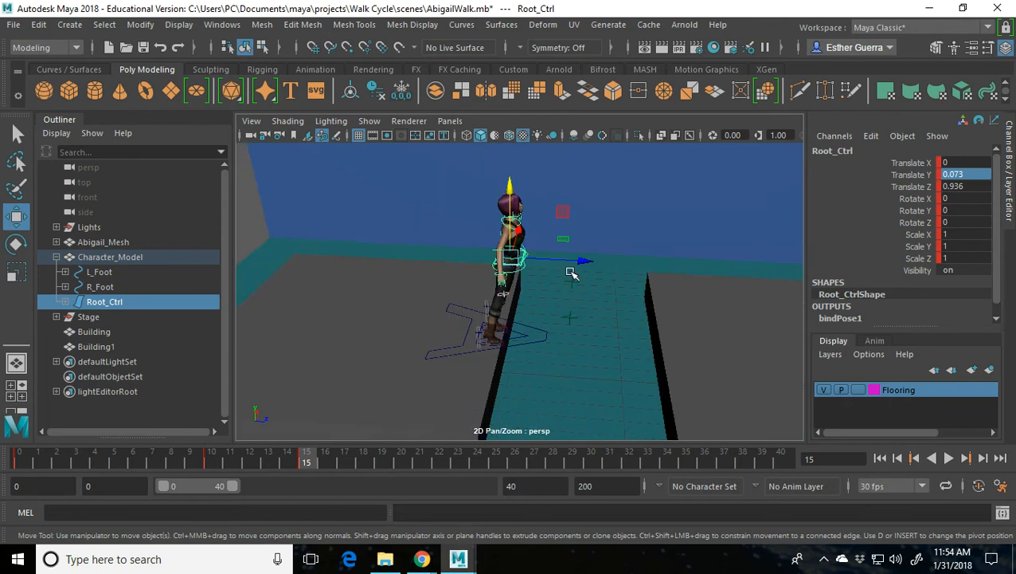
{"action": "left_click", "coordinate": [572, 252]}
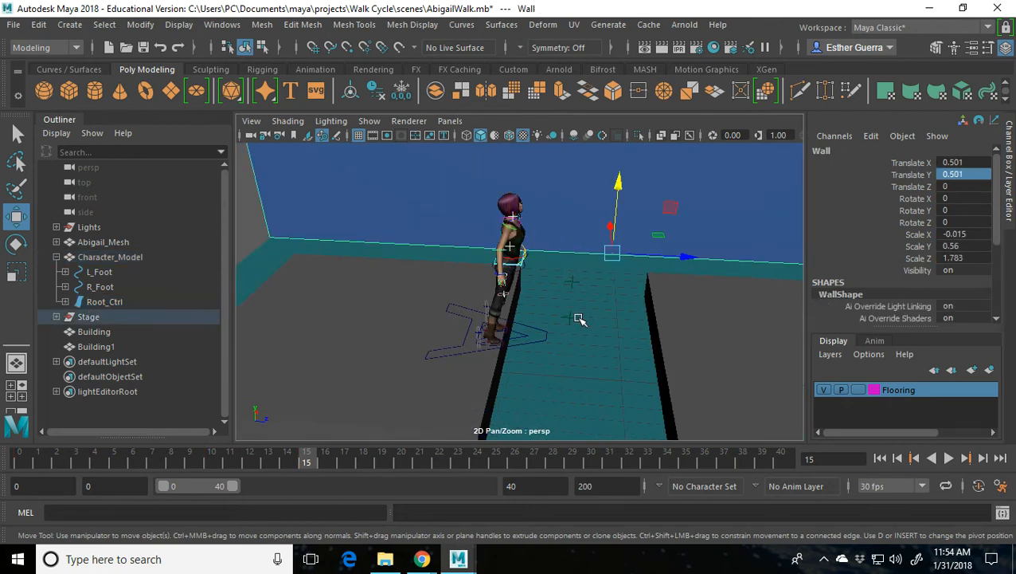
{"action": "left_click_drag", "start_coordinate": [578, 318], "coordinate": [578, 306], "text": "alt"}
{"action": "left_click_drag", "start_coordinate": [307, 471], "coordinate": [18, 470]}
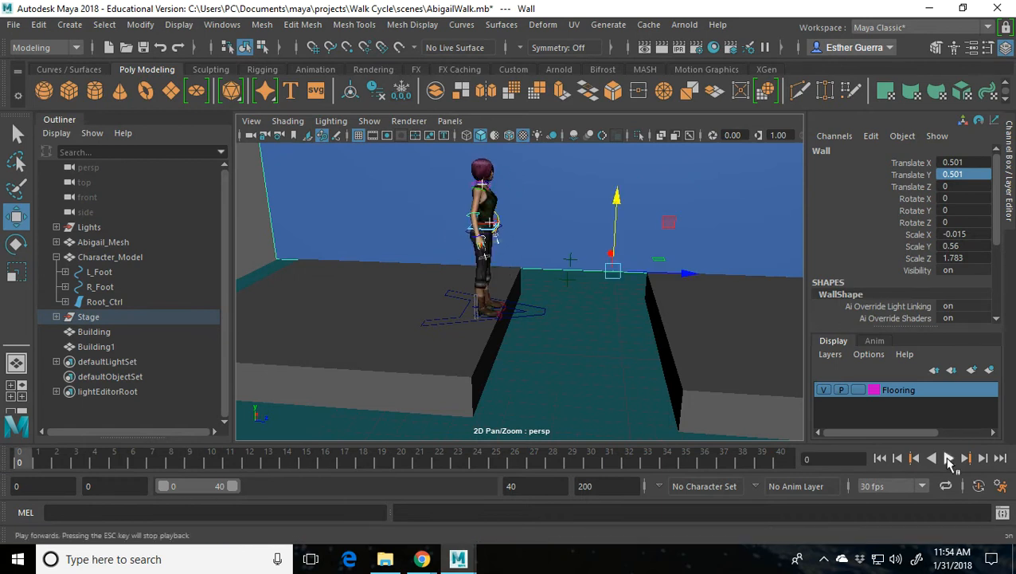
- Play back the jump animation and scrub between frames 0 and 25 to review the crouch and the rise onto the toes
{"action": "left_click", "coordinate": [948, 460]}
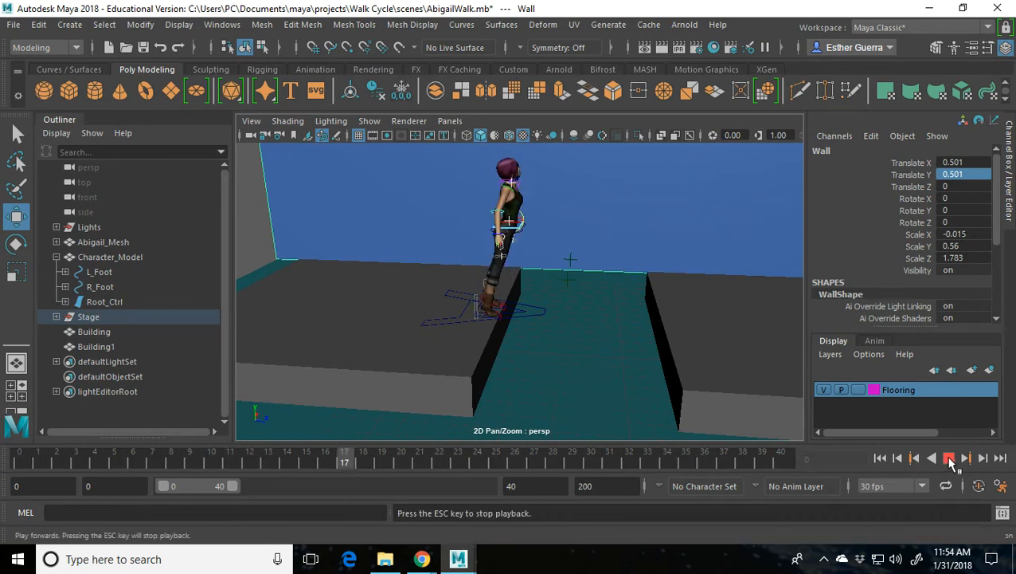
{"action": "left_click", "coordinate": [950, 461]}
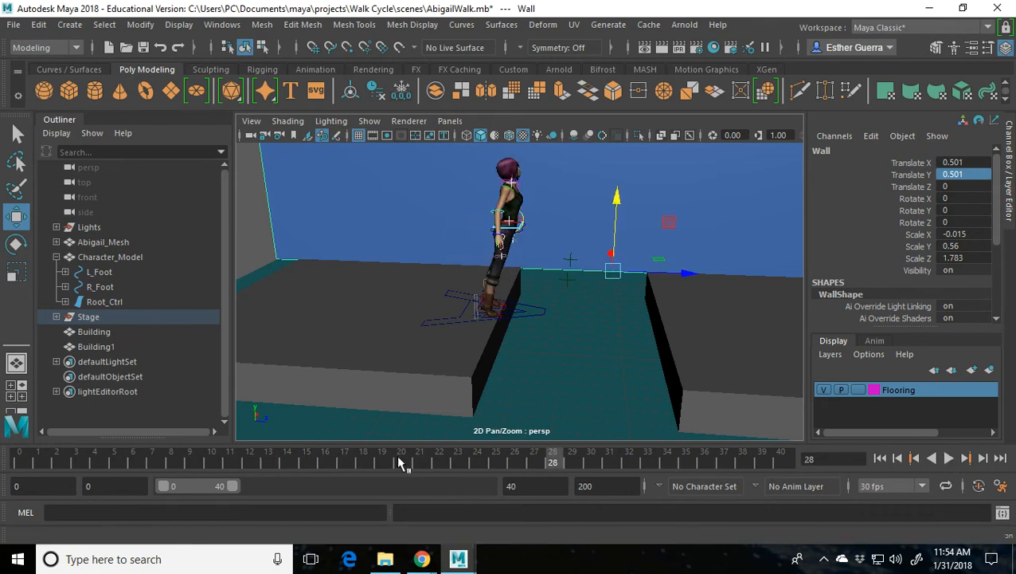
{"action": "left_click", "coordinate": [399, 462]}
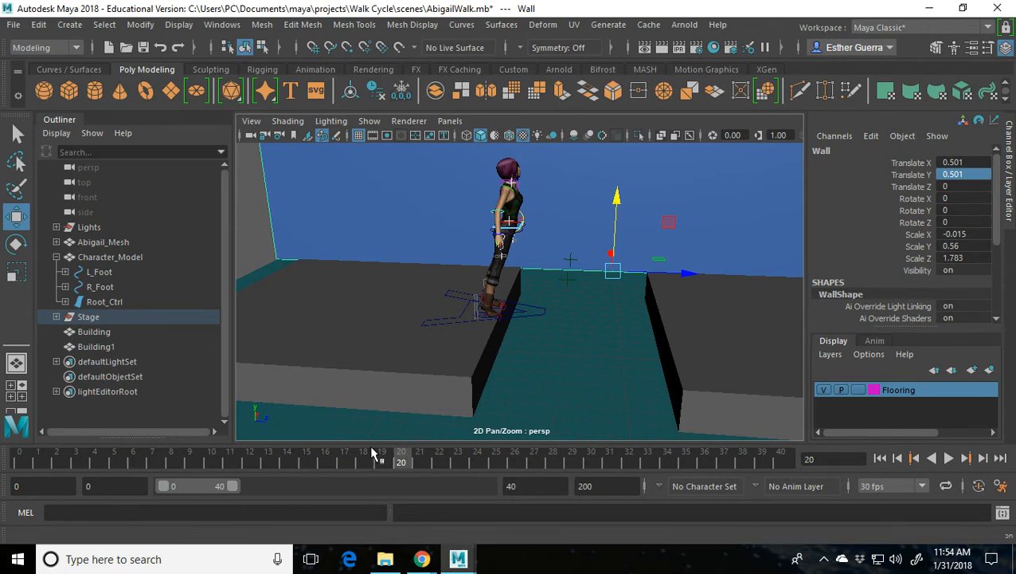
{"action": "key", "text": "alt+v"}
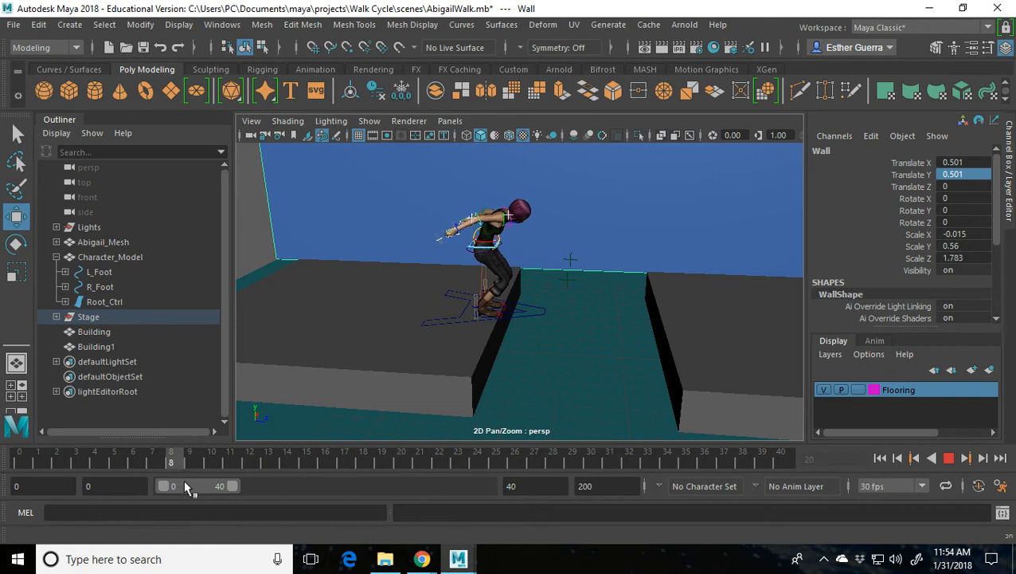
{"action": "left_click_drag", "start_coordinate": [354, 462], "coordinate": [482, 462]}
{"action": "left_click_drag", "start_coordinate": [328, 466], "coordinate": [82, 464]}
{"action": "mouse_move", "coordinate": [220, 493]}
{"action": "left_mouse_down"}
{"action": "mouse_move", "coordinate": [101, 471]}
{"action": "mouse_move", "coordinate": [6, 469]}
{"action": "left_mouse_up"}
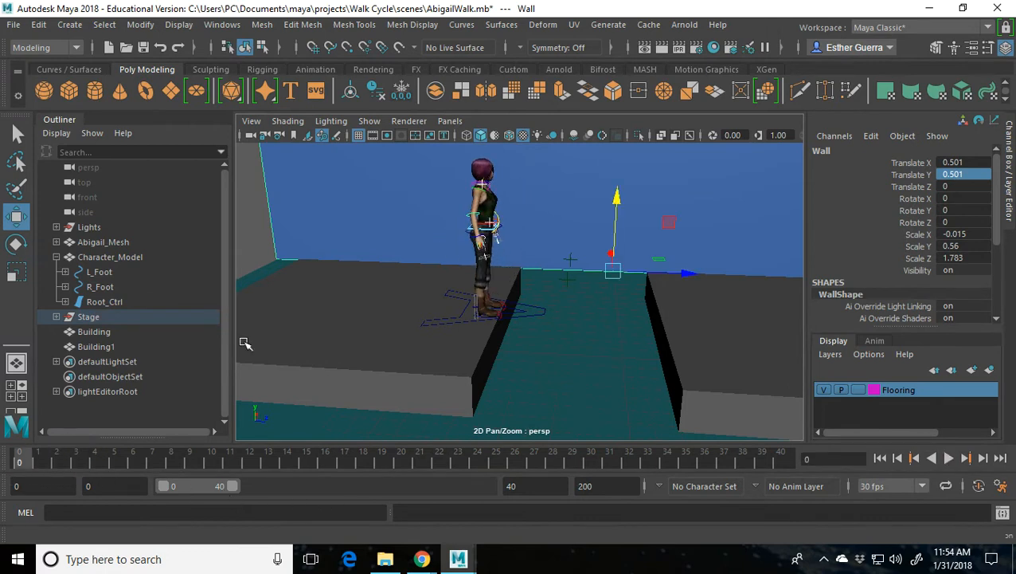
- Try rotating Pelvic_Ctrl about 12 degrees in X at frame 10
{"action": "scroll", "coordinate": [368, 286], "scroll_direction": "up", "scroll_amount": 2}
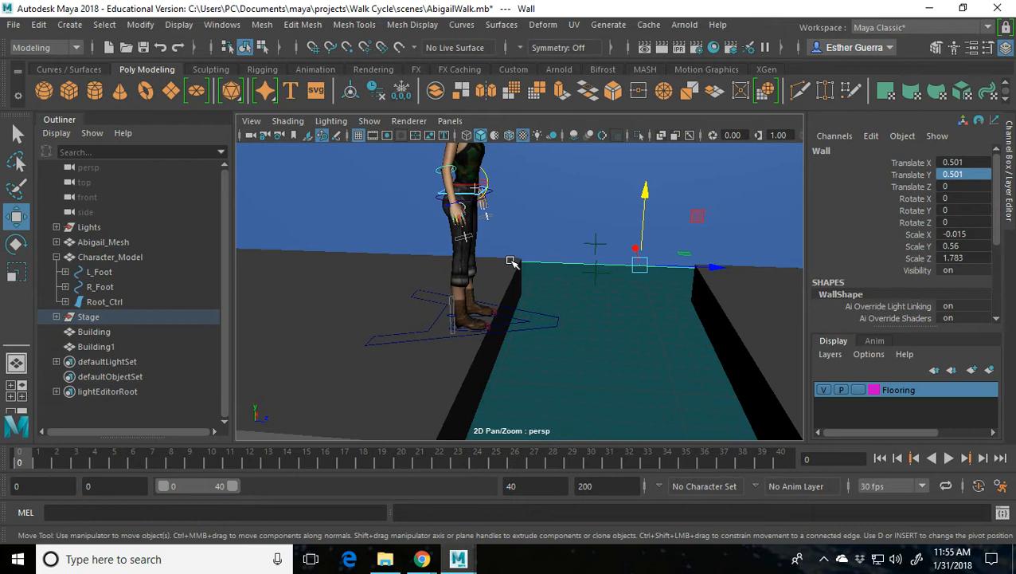
{"action": "left_click", "coordinate": [171, 464]}
{"action": "left_click_drag", "start_coordinate": [171, 465], "coordinate": [209, 468]}
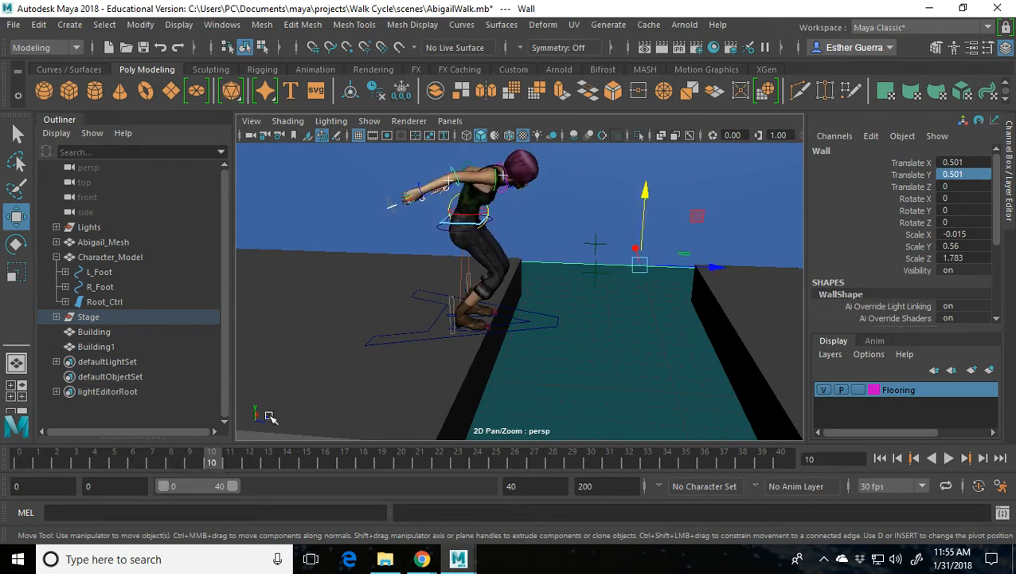
{"action": "left_click", "coordinate": [444, 229]}
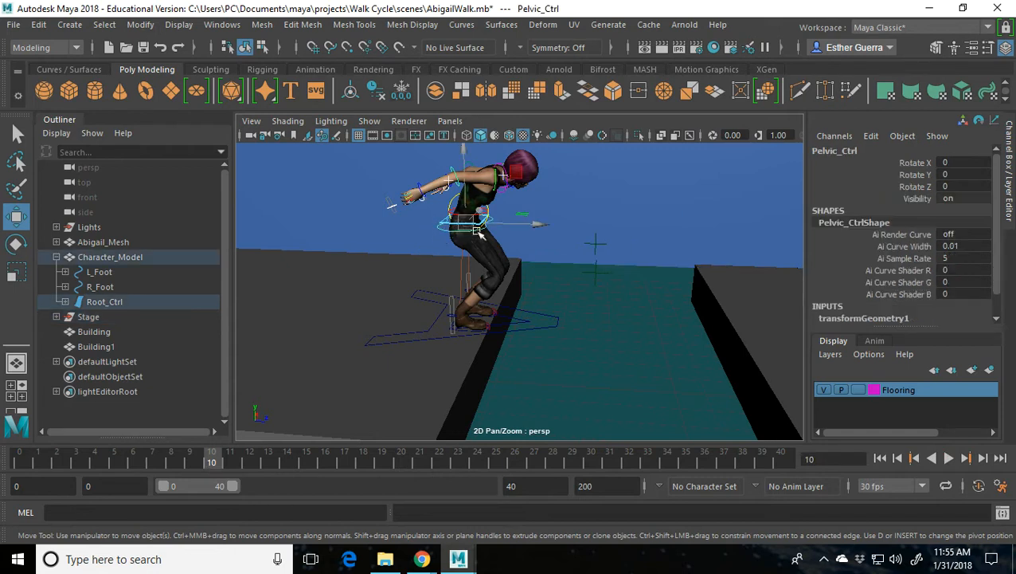
{"action": "key", "text": "e"}
{"action": "left_click_drag", "start_coordinate": [508, 179], "coordinate": [516, 197]}
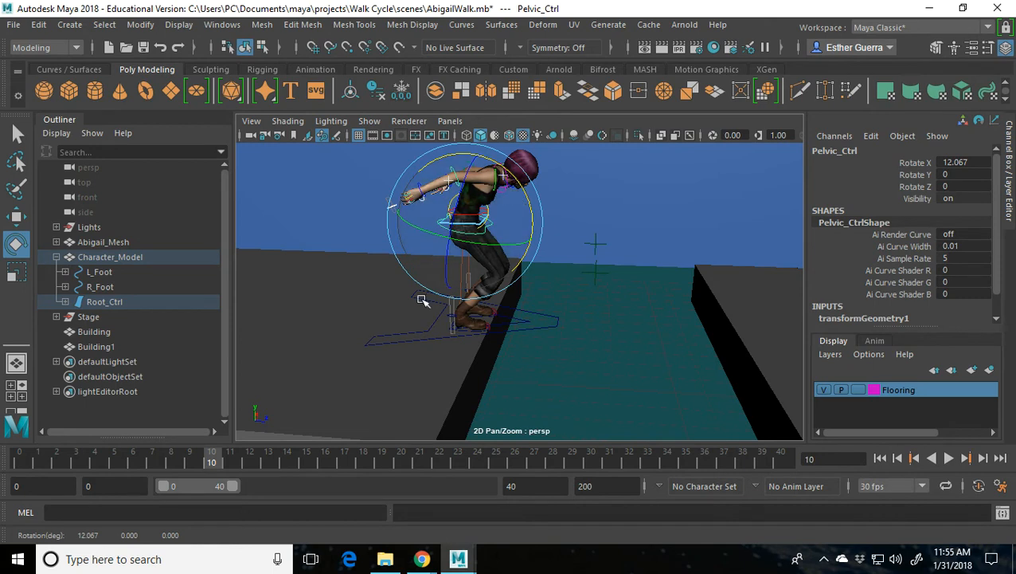
- At frame 0, set Pelvic_Ctrl's Rotate X to 0 and key its rotation
{"action": "left_click", "coordinate": [19, 460]}
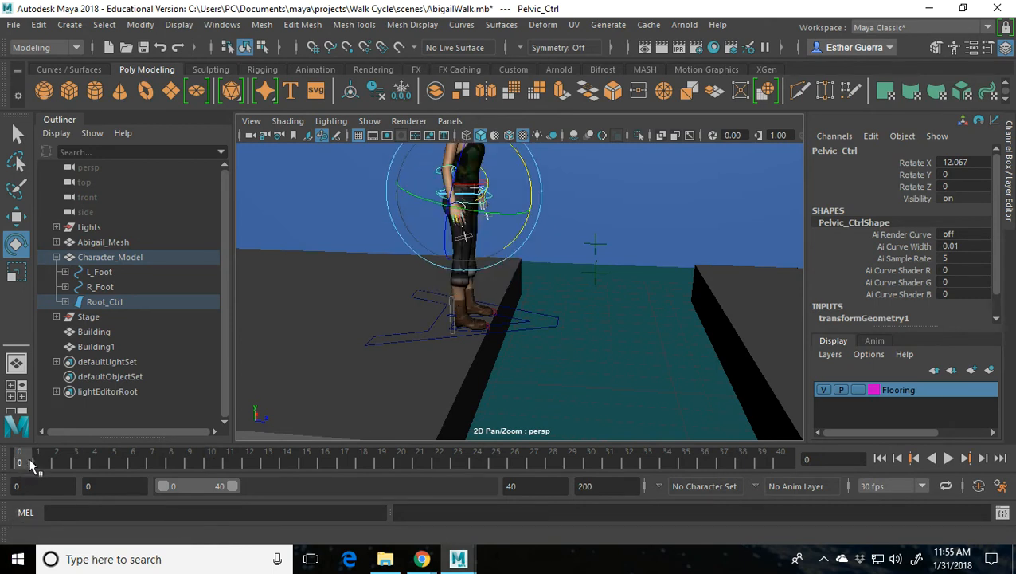
{"action": "left_click", "coordinate": [973, 162]}
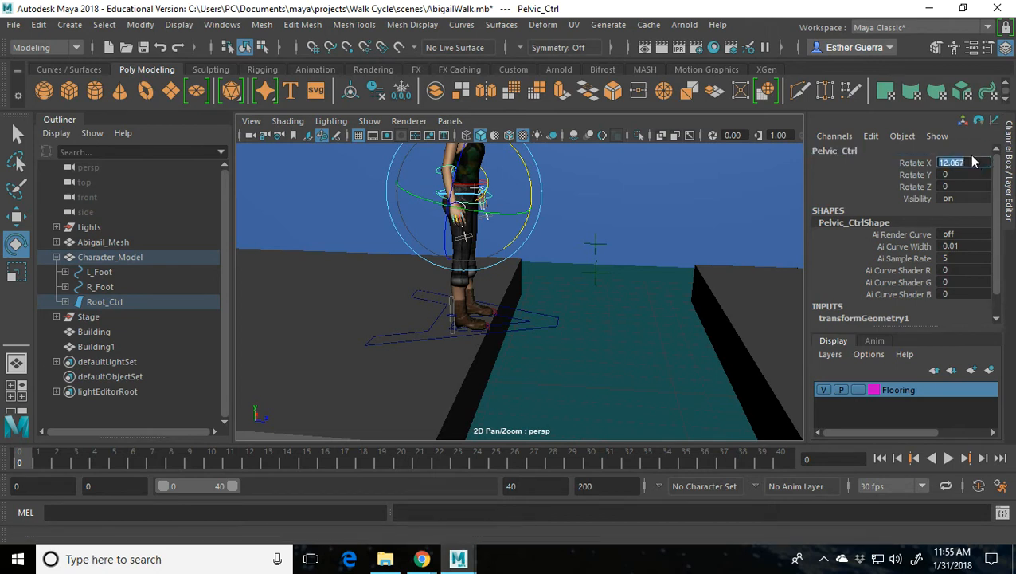
{"action": "type", "text": "0"}
{"action": "key", "text": "Return"}
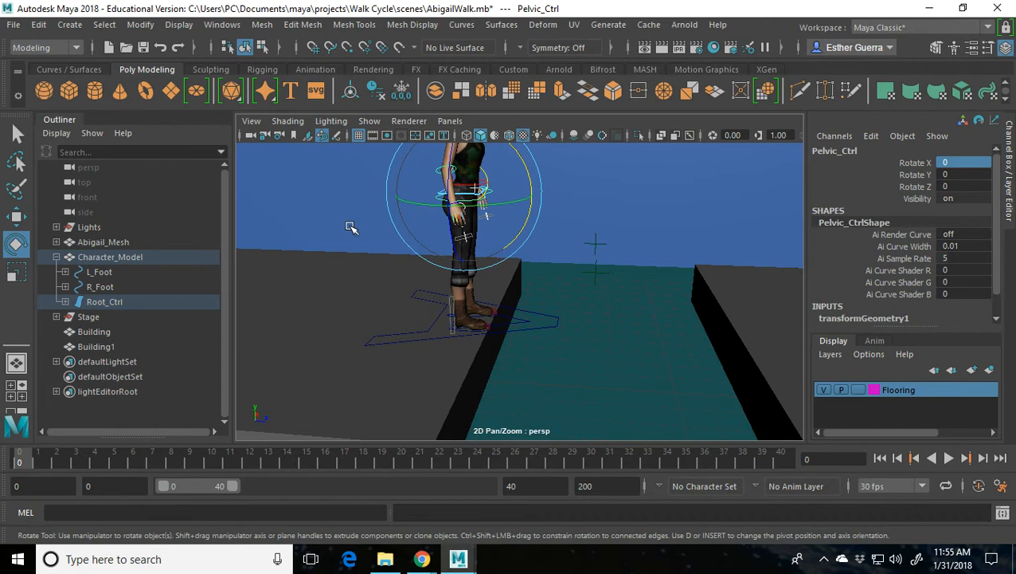
{"action": "key", "text": "s"}
- Rotate Pelvic_Ctrl in X to about 10.5 at frame 10 and about -3.4 at frame 15, and play back the motion
{"action": "left_click", "coordinate": [211, 462]}
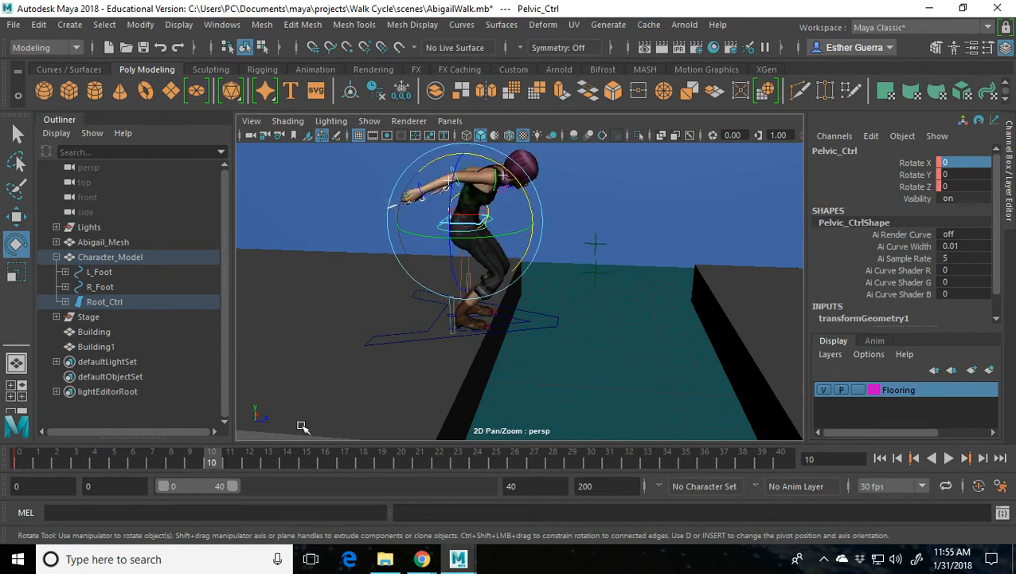
{"action": "left_click_drag", "start_coordinate": [530, 204], "coordinate": [528, 220]}
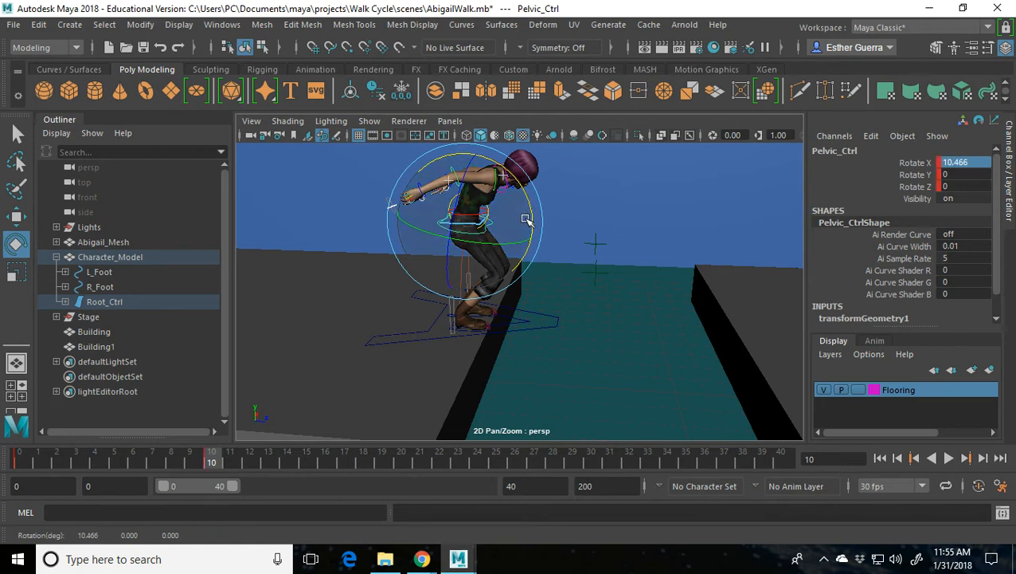
{"action": "left_click_drag", "start_coordinate": [215, 462], "coordinate": [308, 467]}
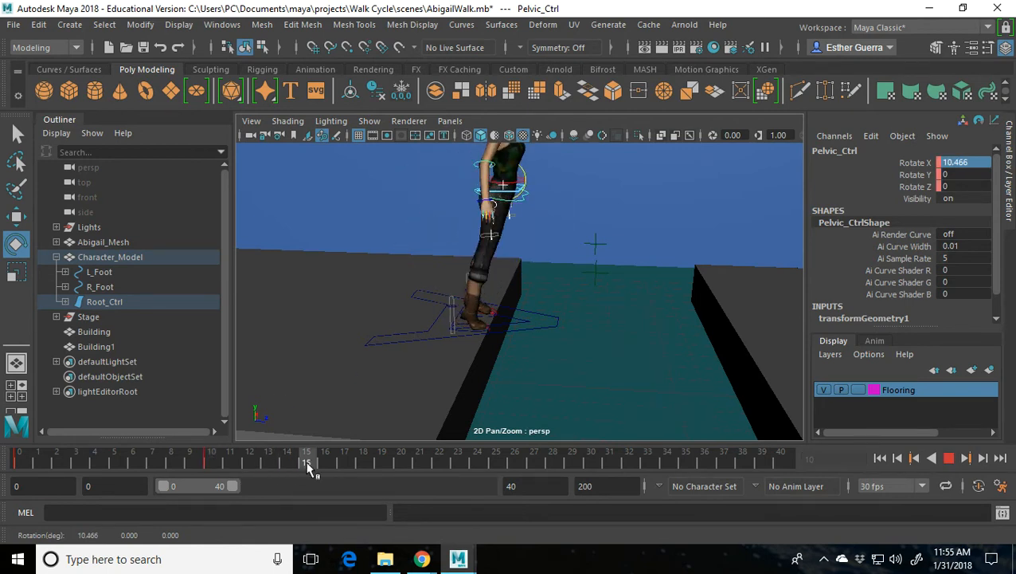
{"action": "mouse_move", "coordinate": [570, 179]}
{"action": "left_mouse_down"}
{"action": "mouse_move", "coordinate": [560, 156]}
{"action": "mouse_move", "coordinate": [562, 164]}
{"action": "left_mouse_up"}
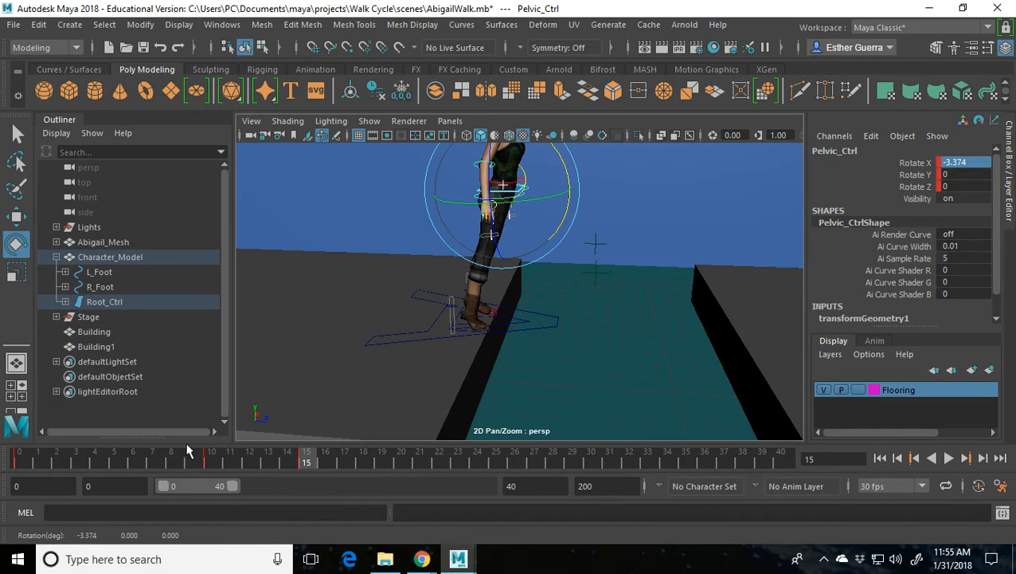
{"action": "key", "text": "alt+v"}
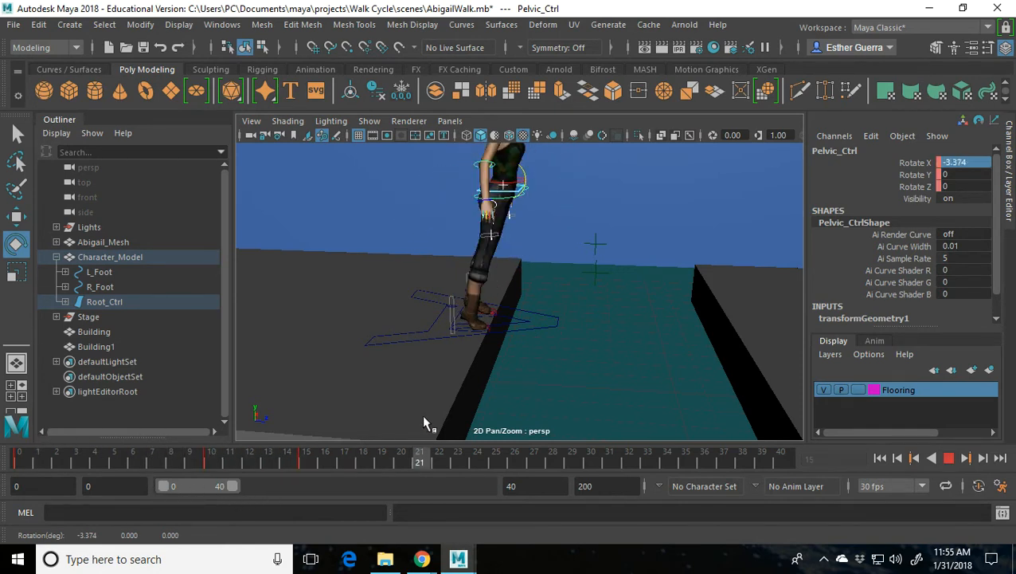
{"action": "left_click_drag", "start_coordinate": [180, 460], "coordinate": [7, 417]}
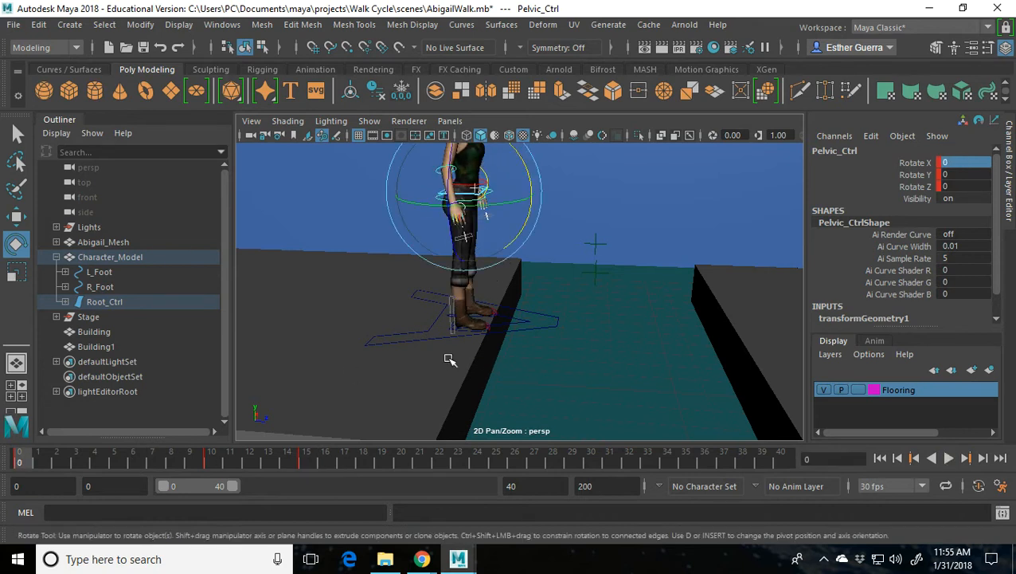
- At frame 3, rotate R_Clavicle_Ctrl to about -0.6 in X, -5.9 in Y and -12.9 in Z
{"action": "scroll", "coordinate": [600, 295], "scroll_direction": "up", "scroll_amount": 5}
{"action": "scroll", "coordinate": [606, 342], "scroll_direction": "down", "scroll_amount": 6}
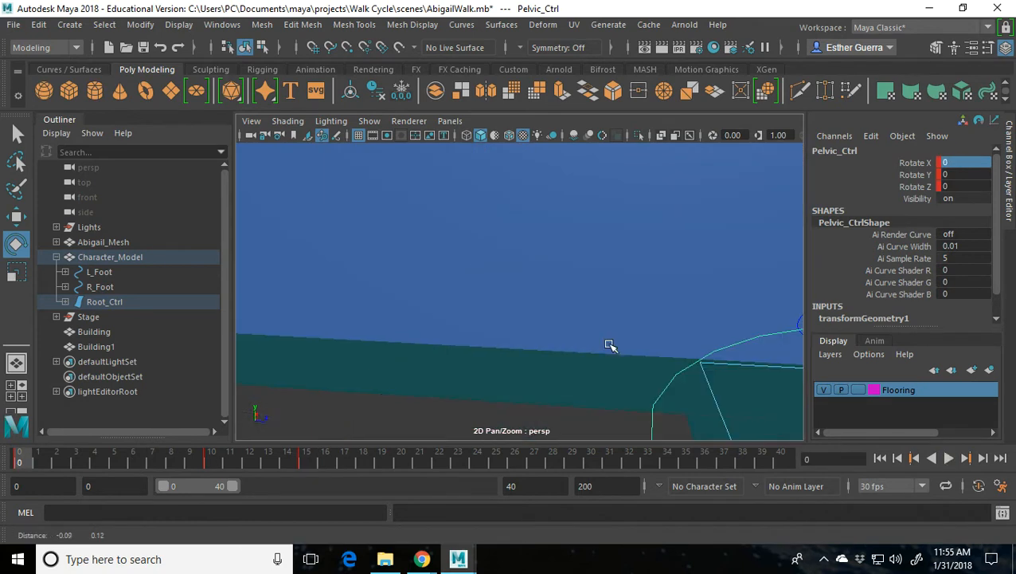
{"action": "scroll", "coordinate": [603, 325], "scroll_direction": "up", "scroll_amount": 6}
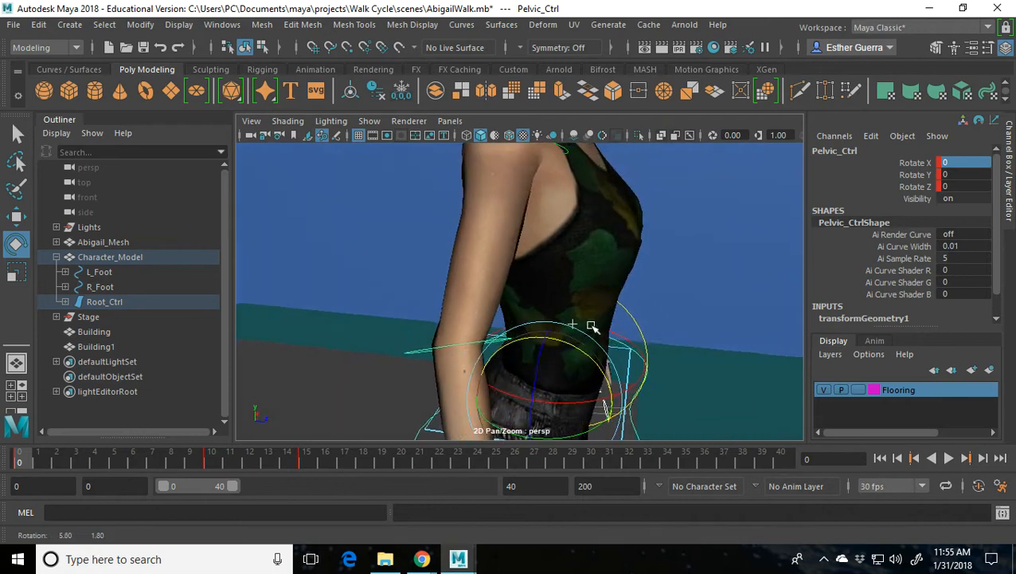
{"action": "scroll", "coordinate": [446, 303], "scroll_direction": "down", "scroll_amount": 5}
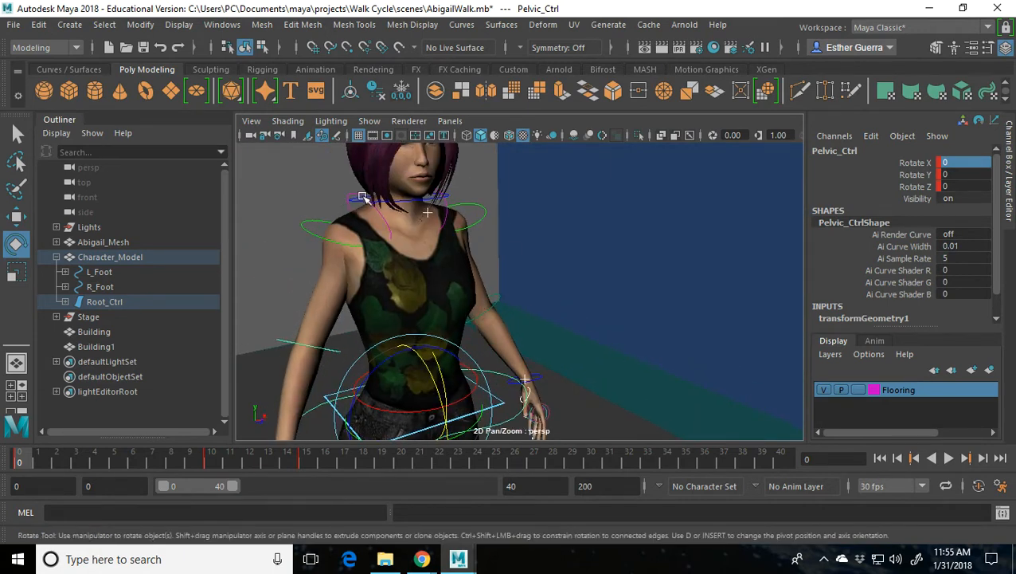
{"action": "left_click_drag", "start_coordinate": [19, 460], "coordinate": [83, 478]}
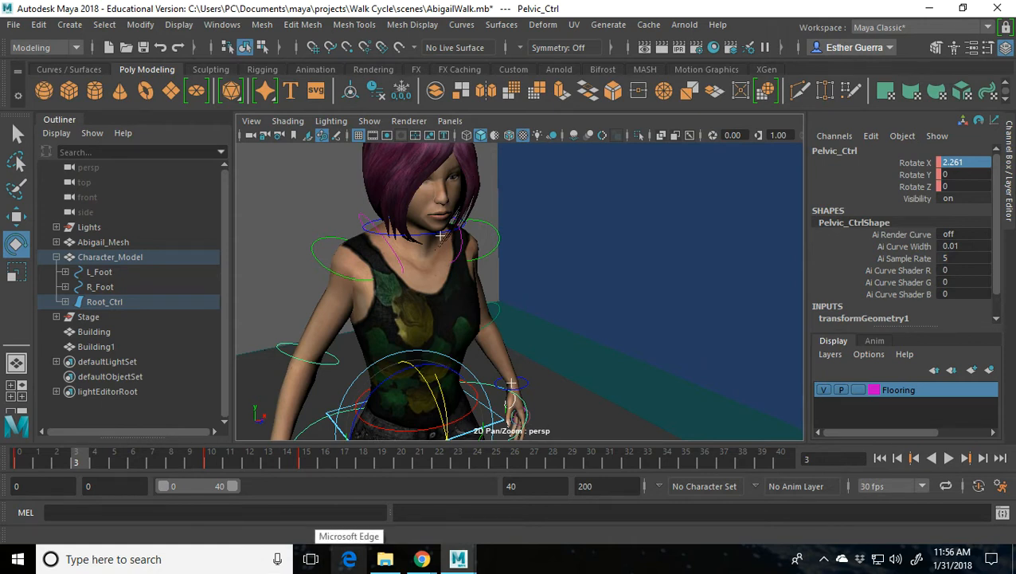
{"action": "mouse_move", "coordinate": [376, 564]}
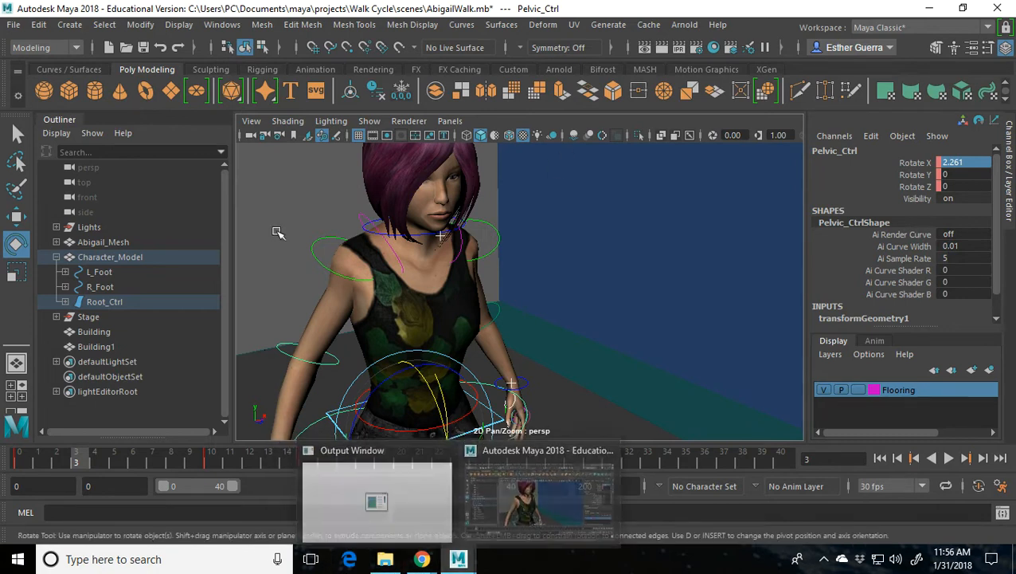
{"action": "left_click", "coordinate": [360, 220]}
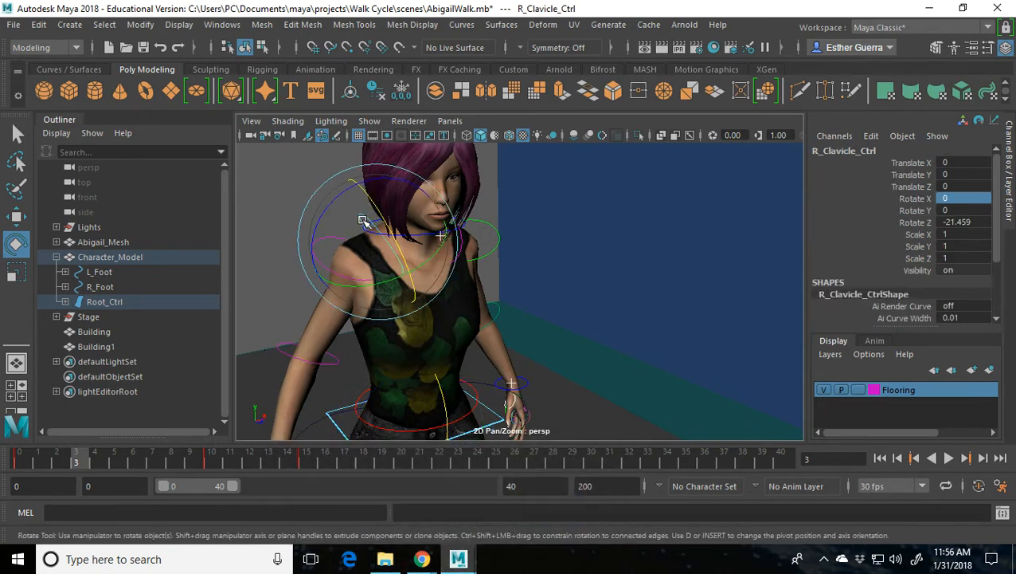
{"action": "left_click_drag", "start_coordinate": [406, 280], "coordinate": [337, 207]}
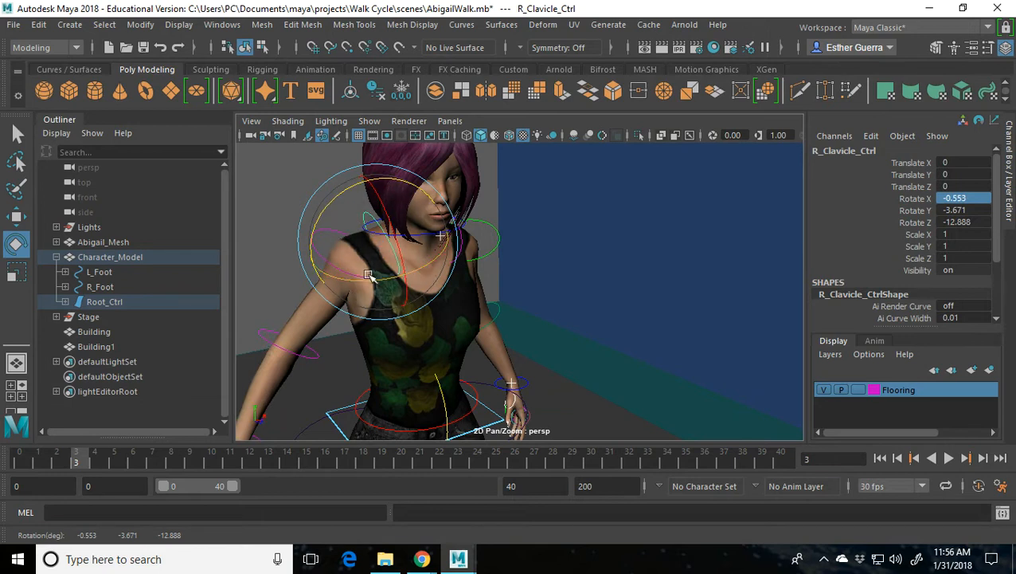
- Rotate R_Shoulder_Ctrl to about 1.5 in X, -14.4 in Y and -54.5 in Z
{"action": "left_click", "coordinate": [303, 243]}
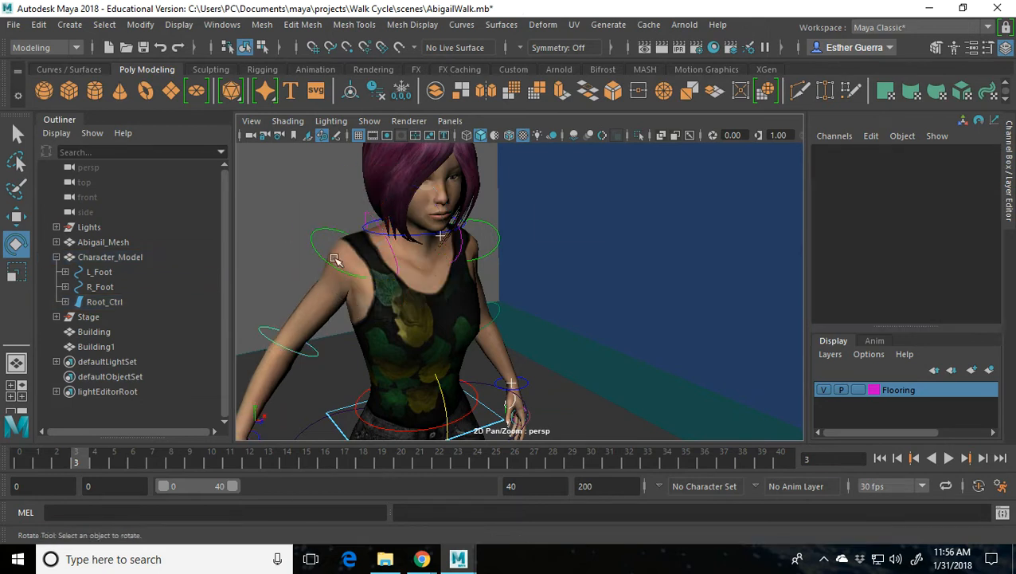
{"action": "left_click", "coordinate": [269, 234]}
{"action": "left_click_drag", "start_coordinate": [294, 233], "coordinate": [362, 260]}
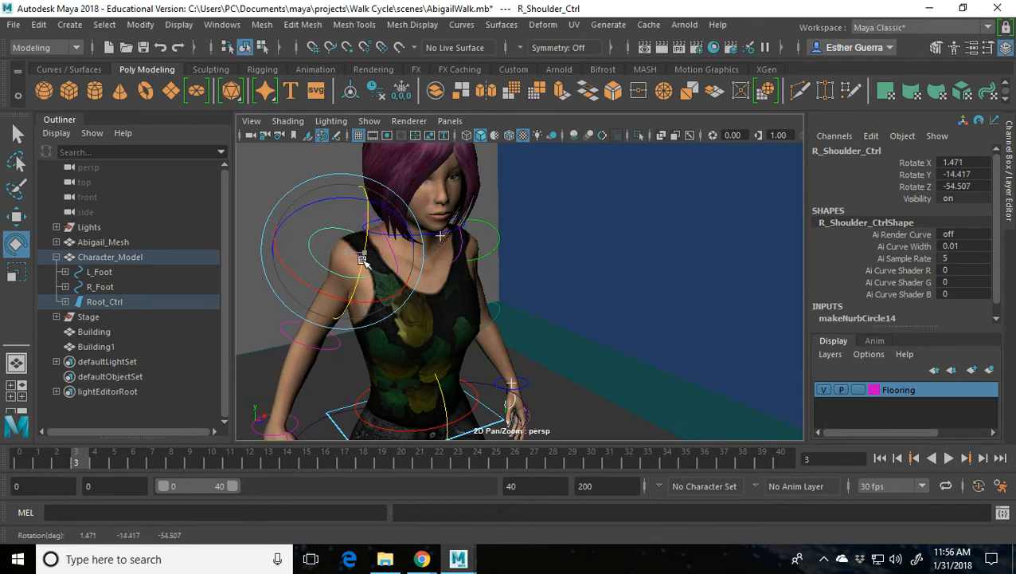
- Return to frame 0 and key only the rotation channels of R_Clavicle_Ctrl
{"action": "left_click", "coordinate": [22, 458]}
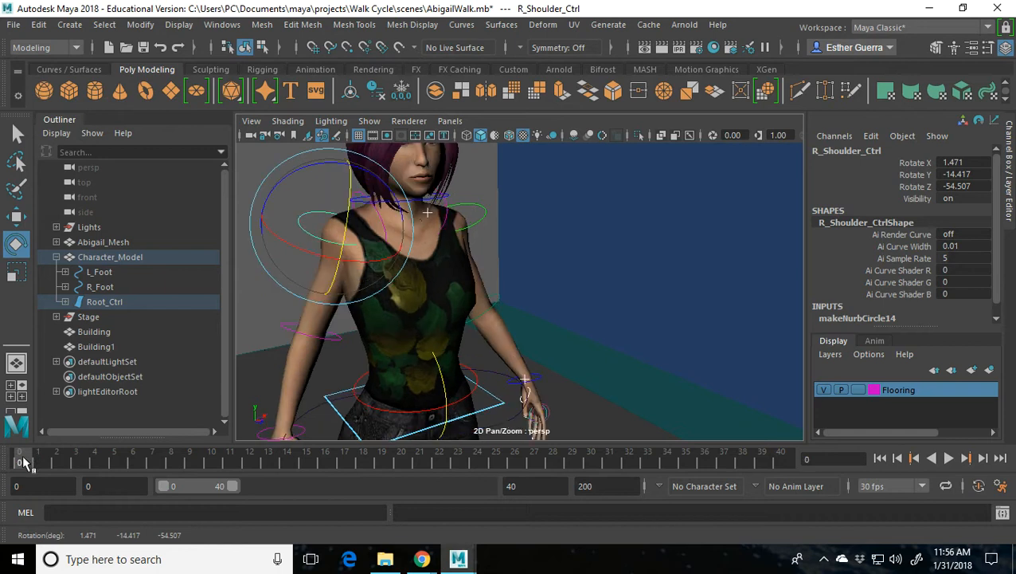
{"action": "left_click", "coordinate": [545, 257]}
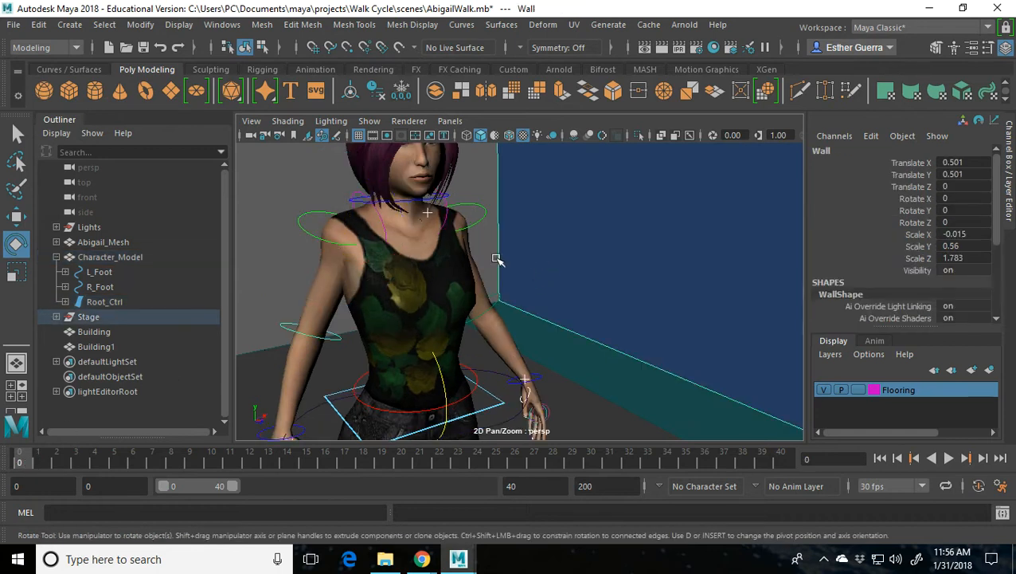
{"action": "left_click", "coordinate": [360, 196]}
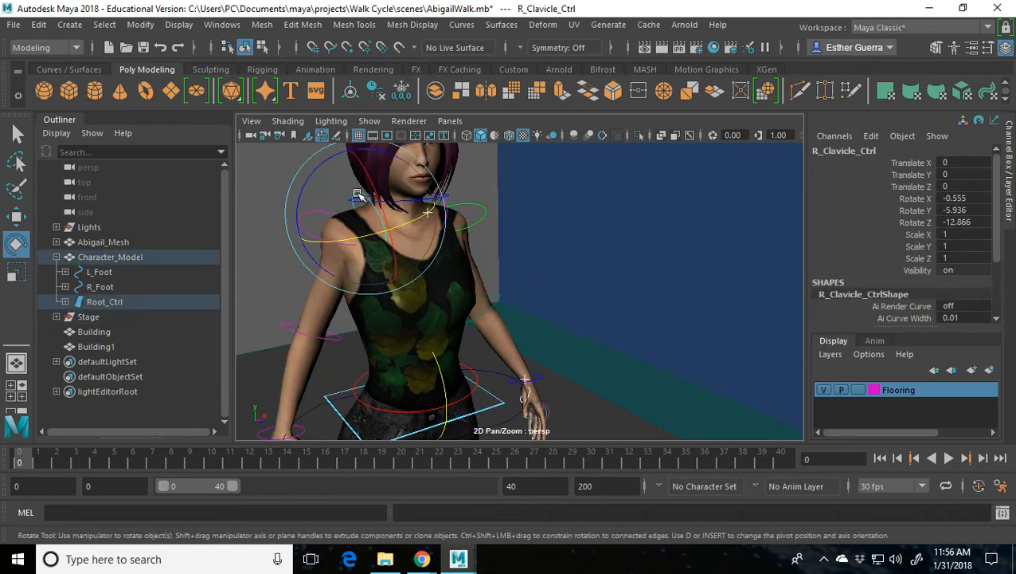
{"action": "key", "text": "shift+e"}
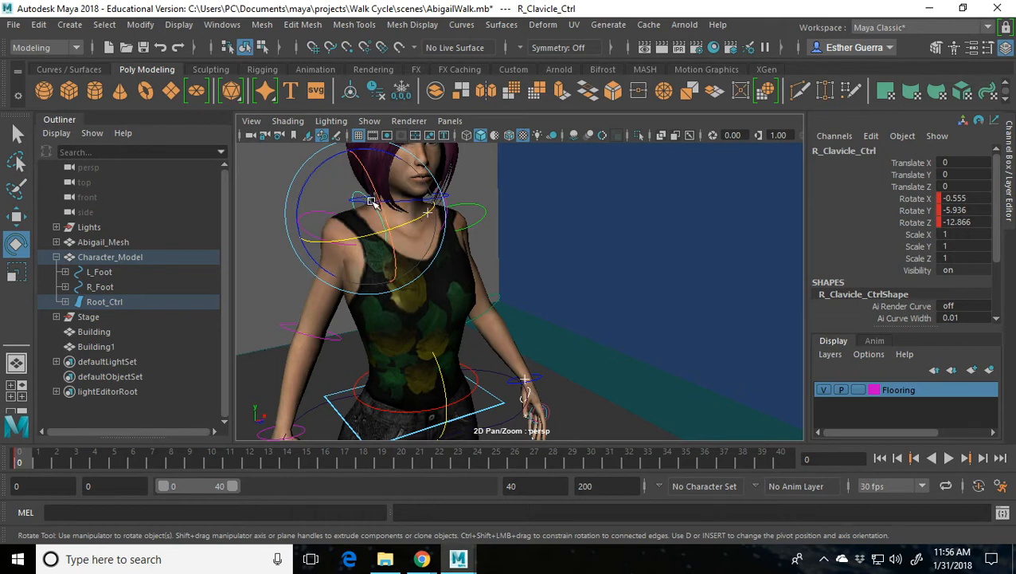
- Lock and hide the translate and scale channels of R_Clavicle_Ctrl, leaving its rotation channels available
{"action": "left_click_drag", "start_coordinate": [920, 163], "coordinate": [924, 186]}
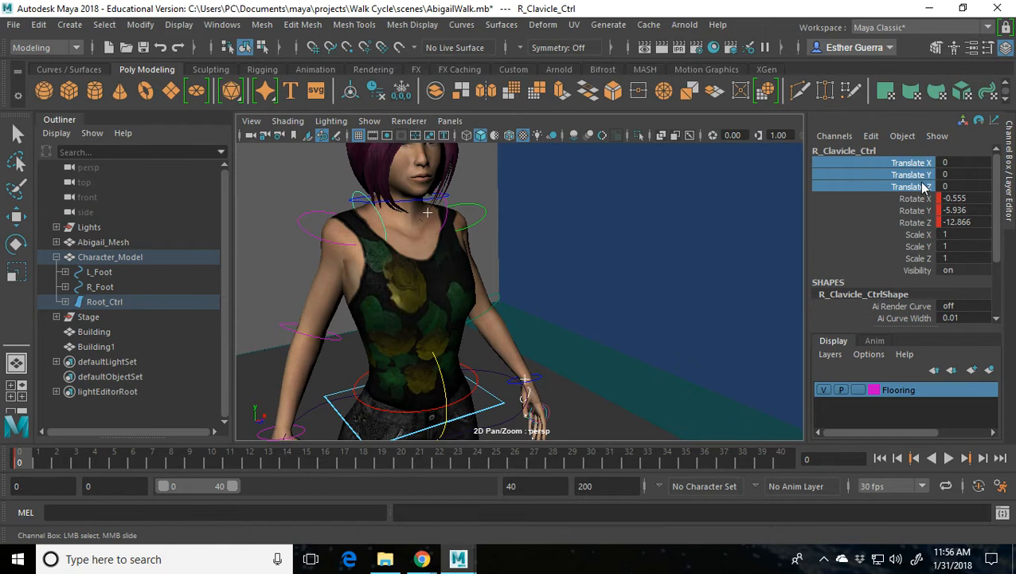
{"action": "right_click", "coordinate": [924, 186]}
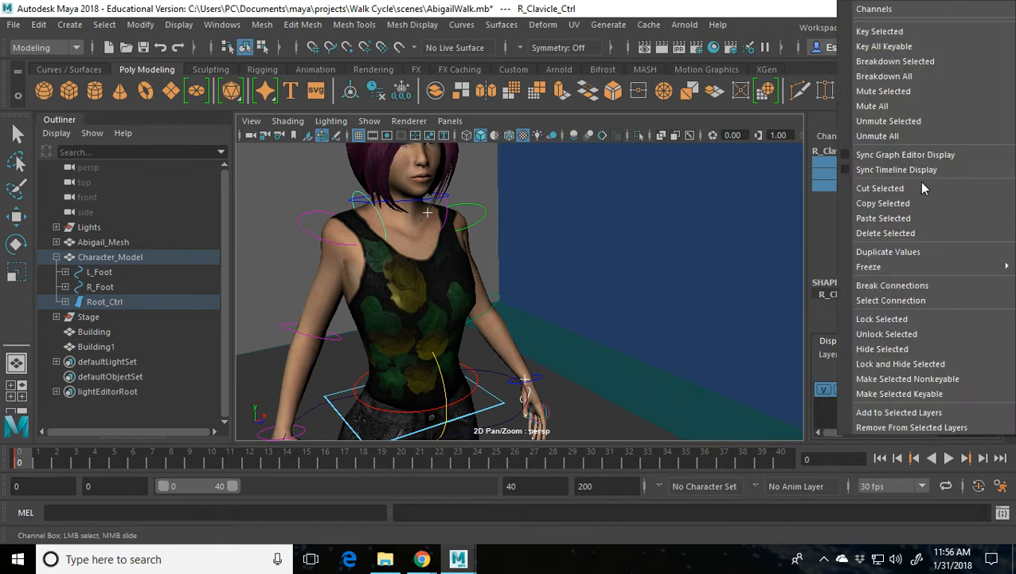
{"action": "left_click", "coordinate": [890, 365]}
{"action": "left_click_drag", "start_coordinate": [919, 205], "coordinate": [918, 233]}
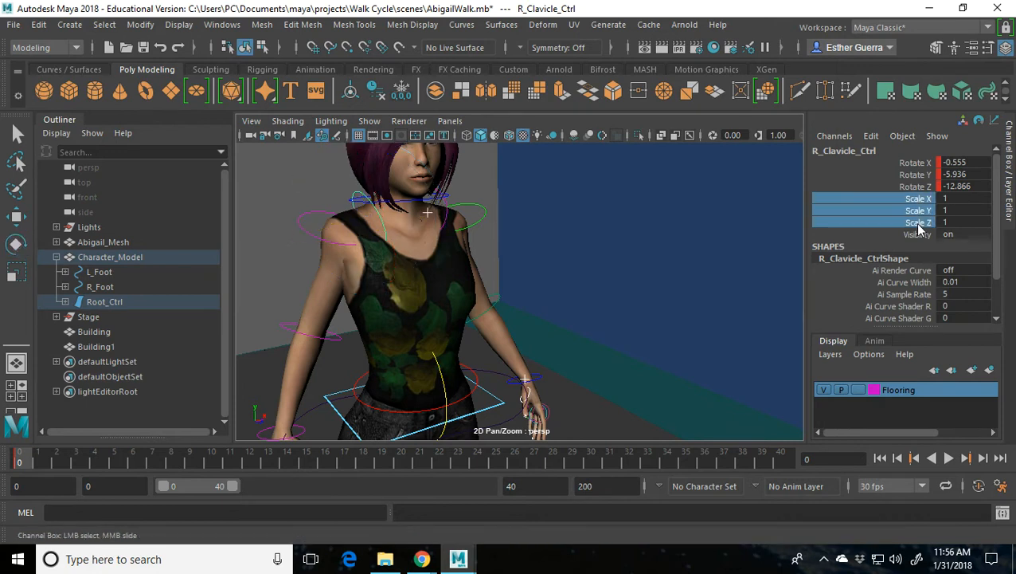
{"action": "right_click", "coordinate": [918, 233]}
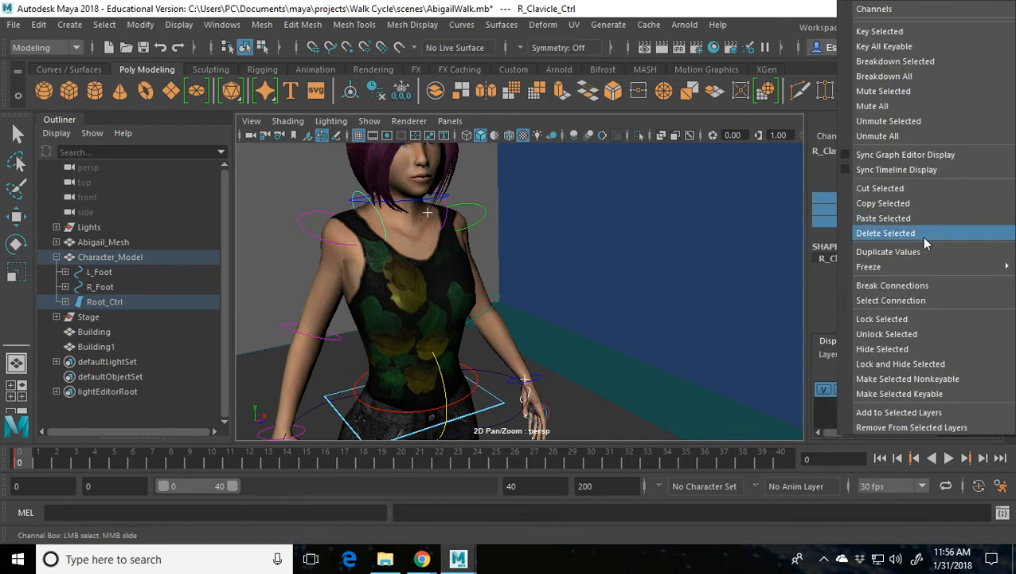
{"action": "left_click", "coordinate": [916, 364]}
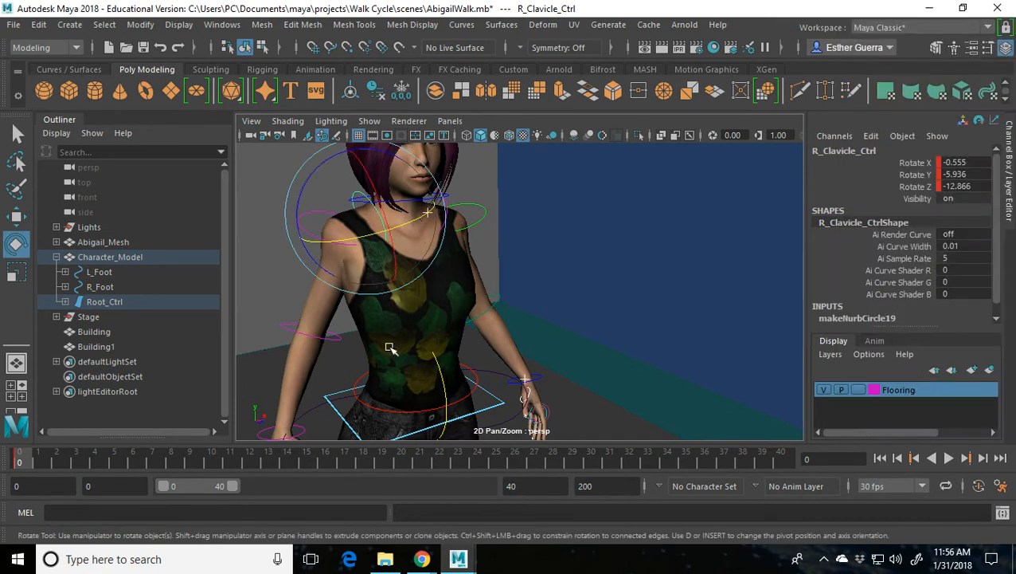
- Scrub through the motion and, at frame 0, rotate R_Clavicle_Ctrl to about 13.1 in Y and key it
{"action": "left_click_drag", "start_coordinate": [976, 164], "coordinate": [976, 173]}
{"action": "double_click", "coordinate": [973, 174]}
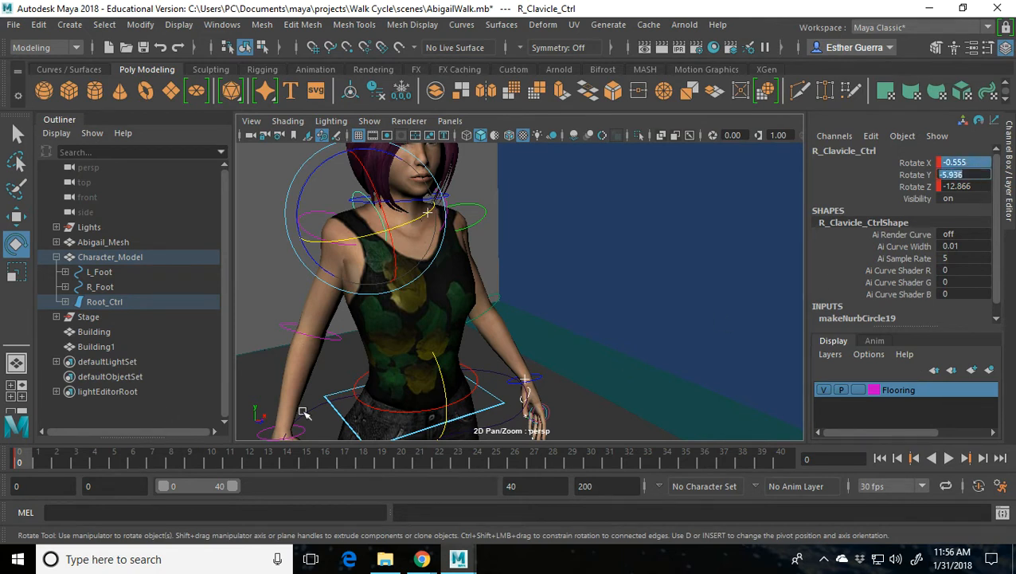
{"action": "key", "text": "alt+v"}
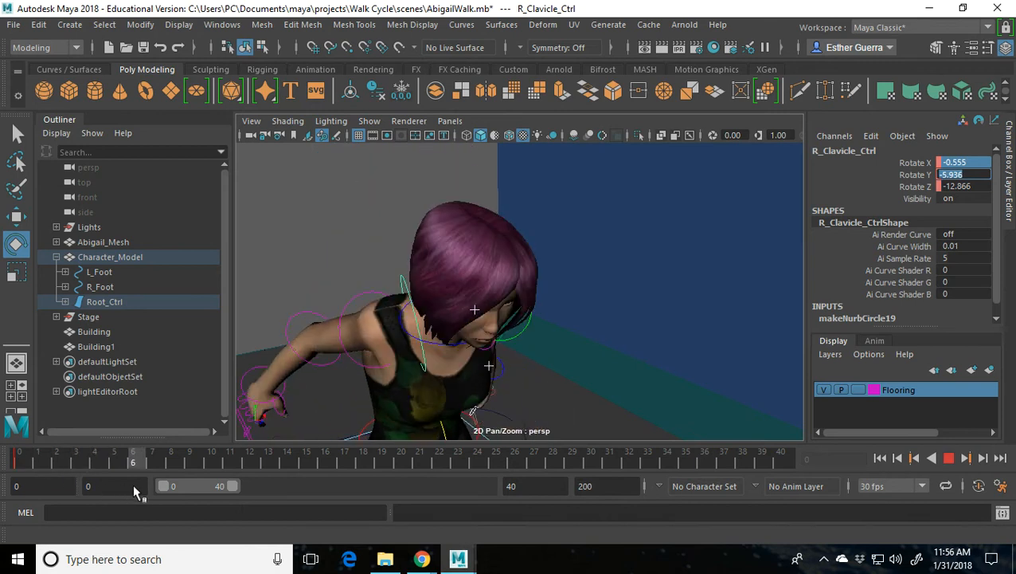
{"action": "key", "text": "alt+v"}
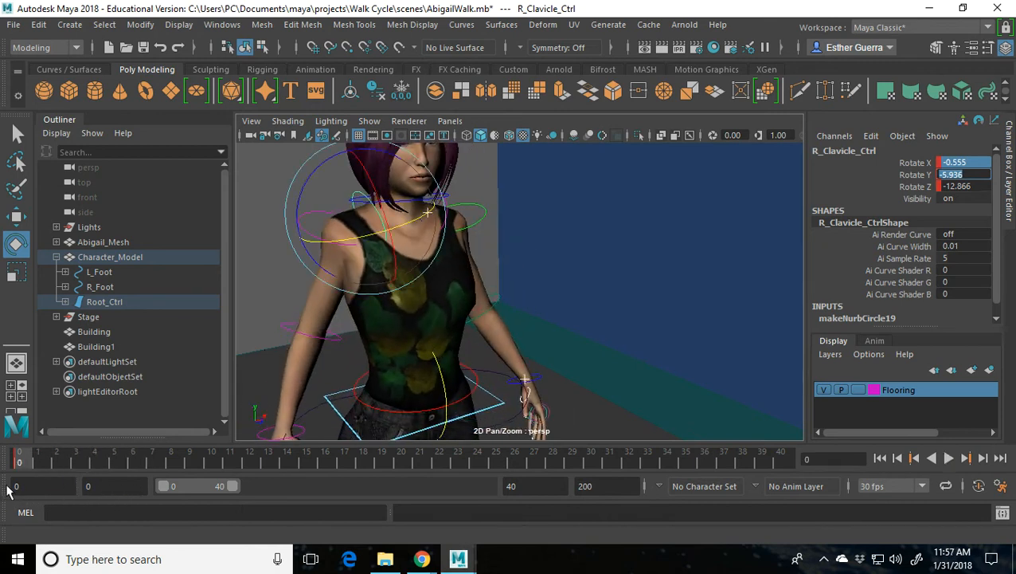
{"action": "left_click_drag", "start_coordinate": [374, 241], "coordinate": [400, 252]}
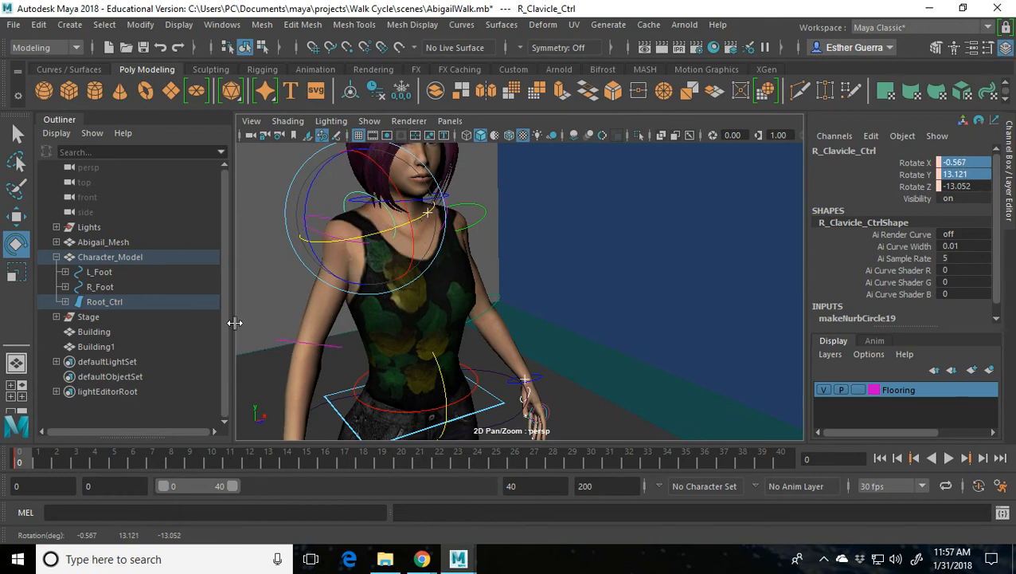
{"action": "key", "text": "s"}
{"action": "scroll", "coordinate": [630, 304], "scroll_direction": "down", "scroll_amount": 5}
{"action": "scroll", "coordinate": [610, 311], "scroll_direction": "up", "scroll_amount": 5}
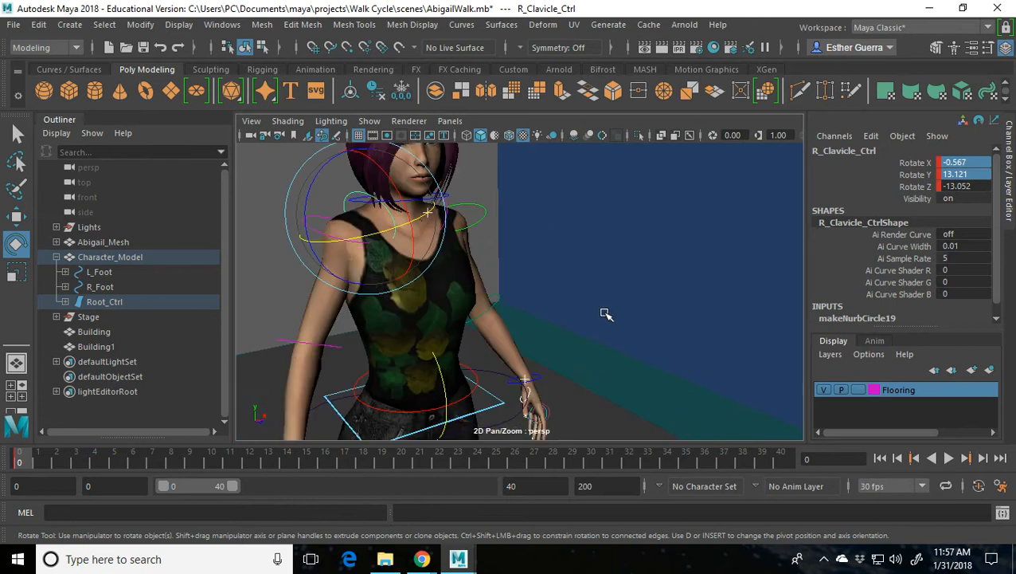
- At frame 10, rotate R_Clavicle_Ctrl to about 4.6 in Y and key the pose
{"action": "left_click_drag", "start_coordinate": [20, 461], "coordinate": [220, 475]}
{"action": "left_click_drag", "start_coordinate": [294, 302], "coordinate": [290, 269], "text": "alt"}
{"action": "mouse_move", "coordinate": [430, 253]}
{"action": "left_mouse_down"}
{"action": "mouse_move", "coordinate": [421, 253]}
{"action": "mouse_move", "coordinate": [432, 243]}
{"action": "left_mouse_up"}
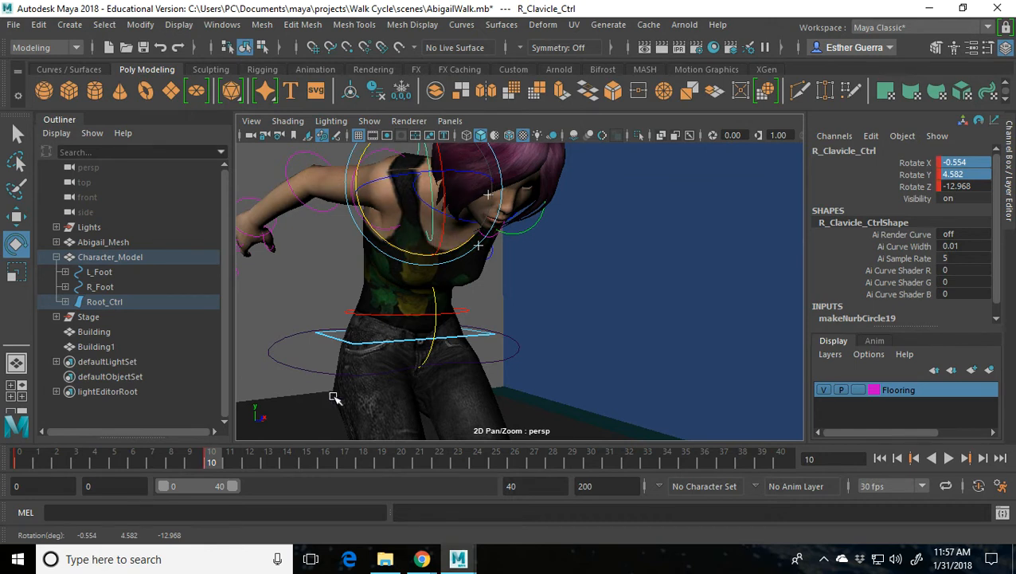
- At frame 15, rotate R_Clavicle_Ctrl to about 10.2 in X and 22.6 in Y, key it, and scrub back to frame 0
{"action": "left_click", "coordinate": [306, 459]}
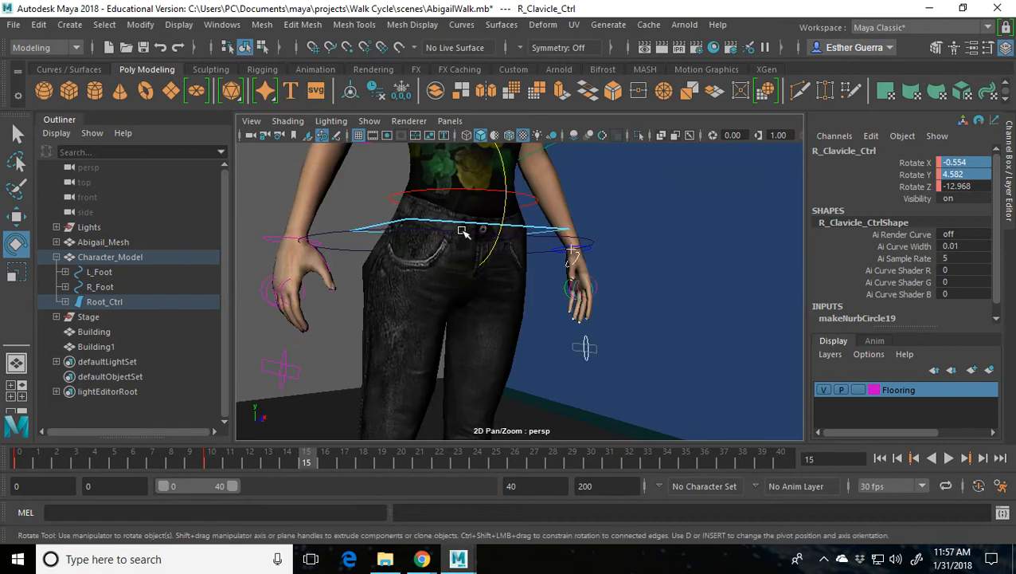
{"action": "middle_click_drag", "start_coordinate": [520, 195], "coordinate": [547, 245], "text": "alt"}
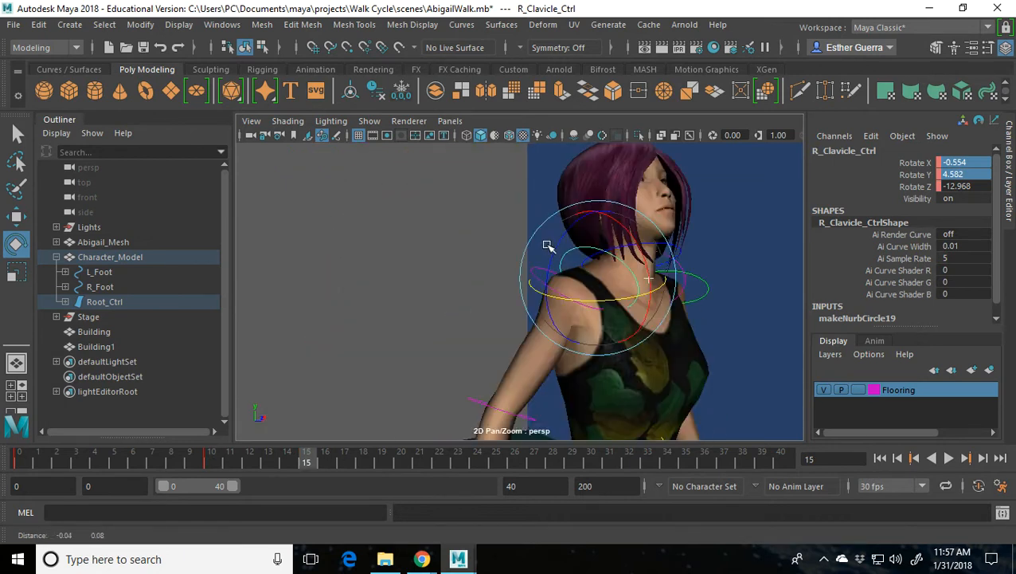
{"action": "left_click_drag", "start_coordinate": [586, 300], "coordinate": [602, 301]}
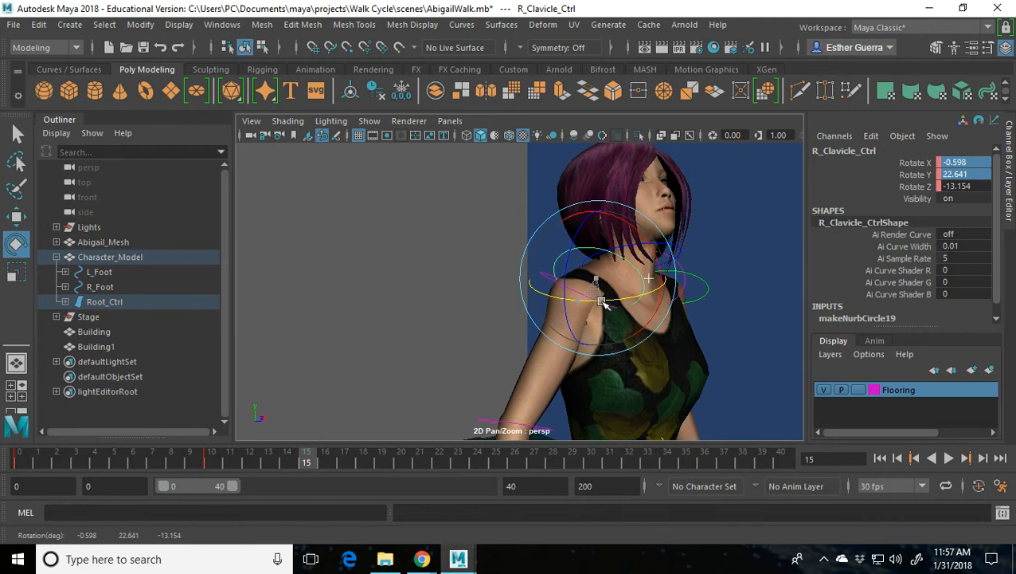
{"action": "left_click_drag", "start_coordinate": [671, 267], "coordinate": [652, 255]}
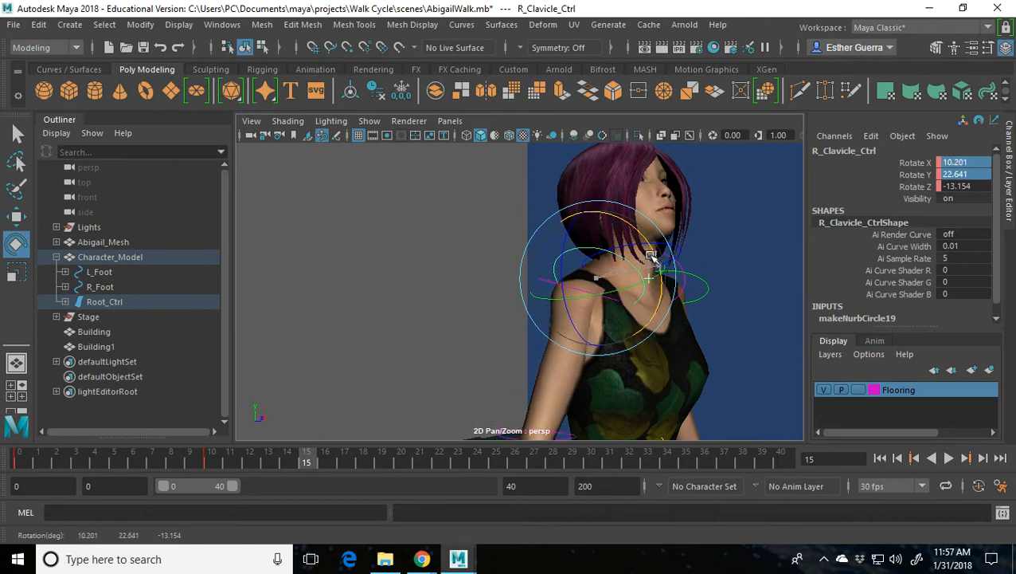
{"action": "key", "text": "s"}
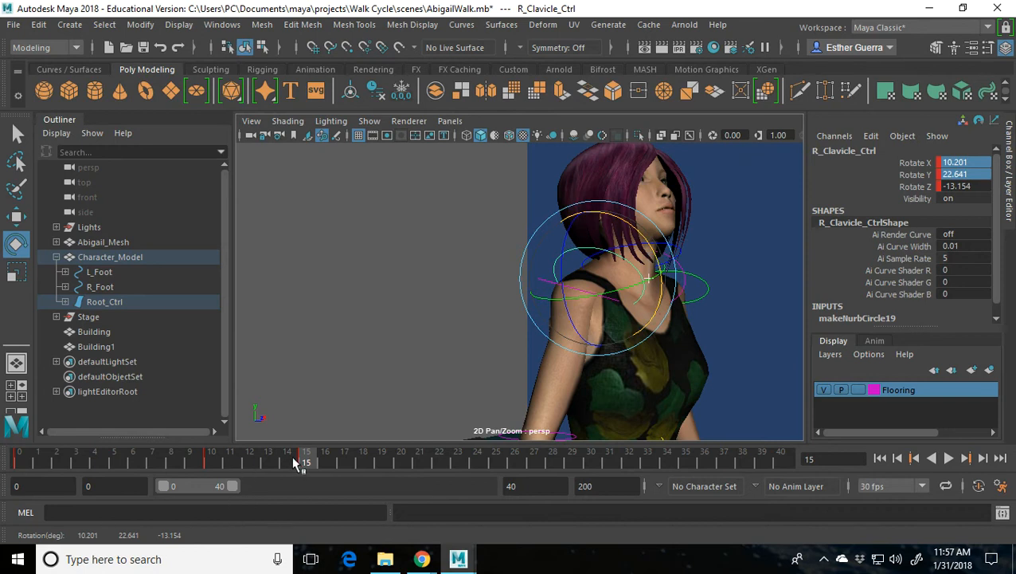
{"action": "key", "text": "alt+v"}
{"action": "left_click_drag", "start_coordinate": [239, 468], "coordinate": [16, 430]}
- Select R_Elbow_Ctrl at frame 0 and key its rotation channels
{"action": "left_click", "coordinate": [435, 302]}
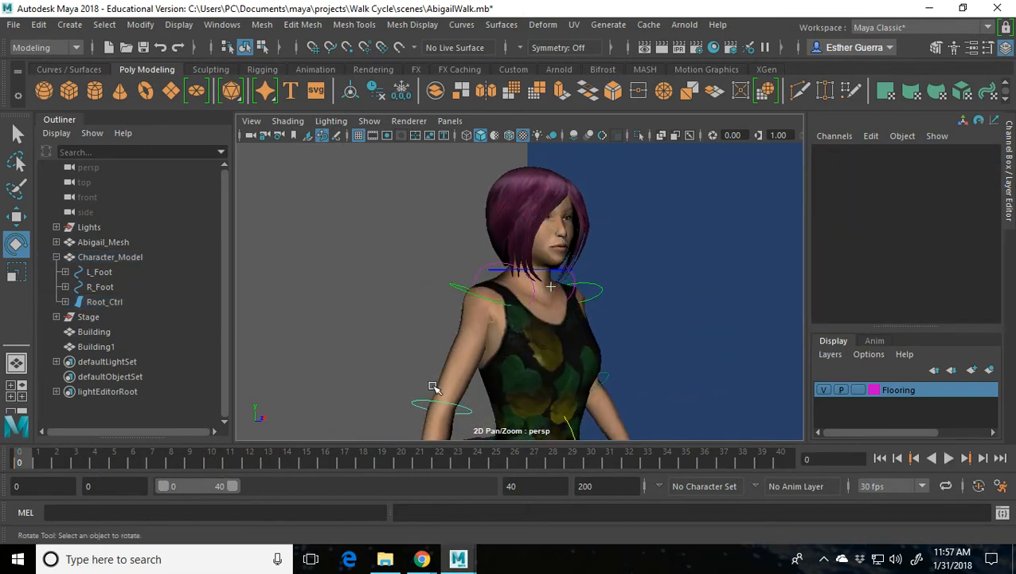
{"action": "left_click", "coordinate": [416, 399]}
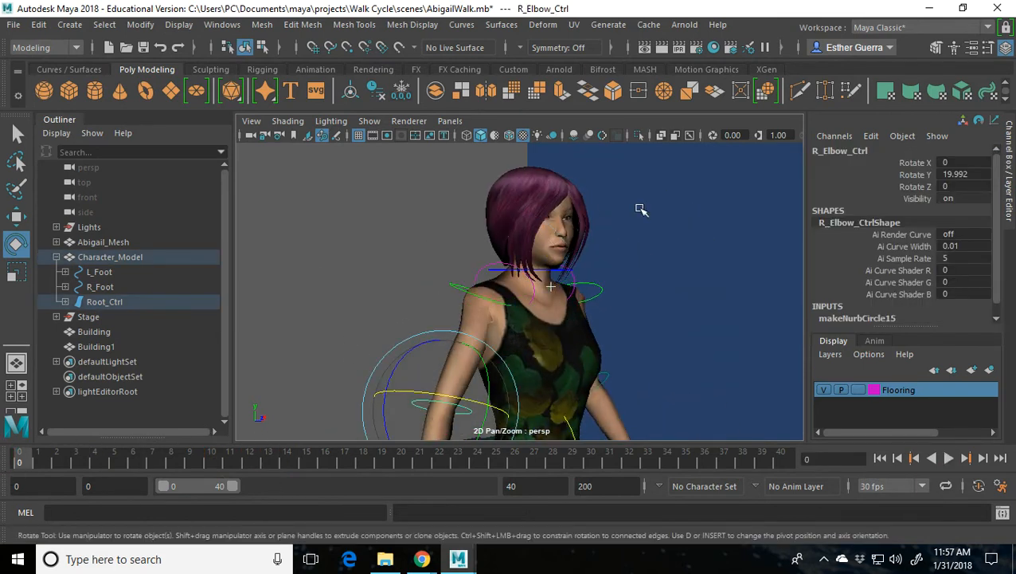
{"action": "key", "text": "shift+e"}
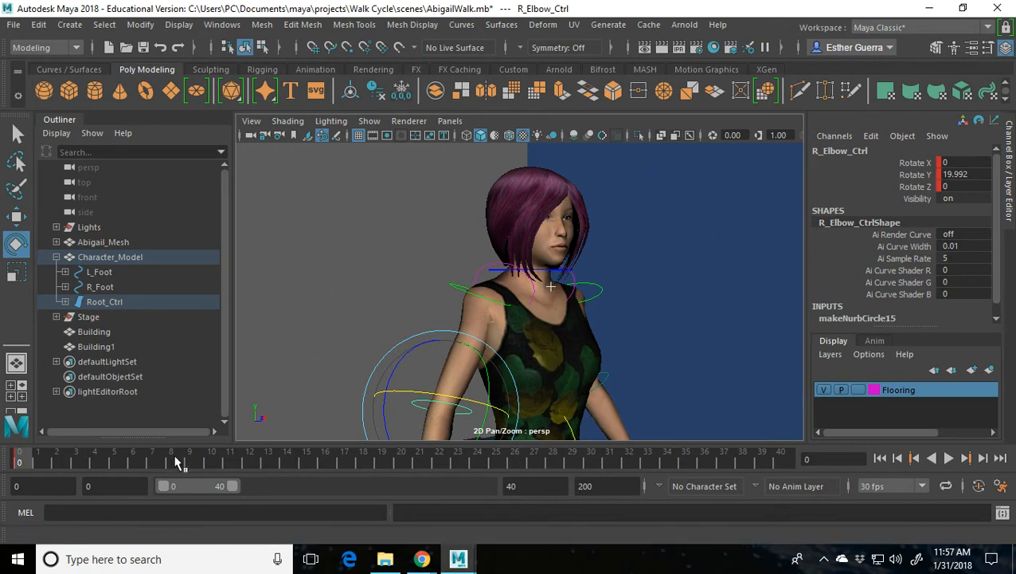
- At frame 10, rotate R_Elbow_Ctrl to about 46 in Y, key the rotation, and review the motion
{"action": "left_click", "coordinate": [211, 466]}
{"action": "scroll", "coordinate": [412, 341], "scroll_direction": "down", "scroll_amount": 6}
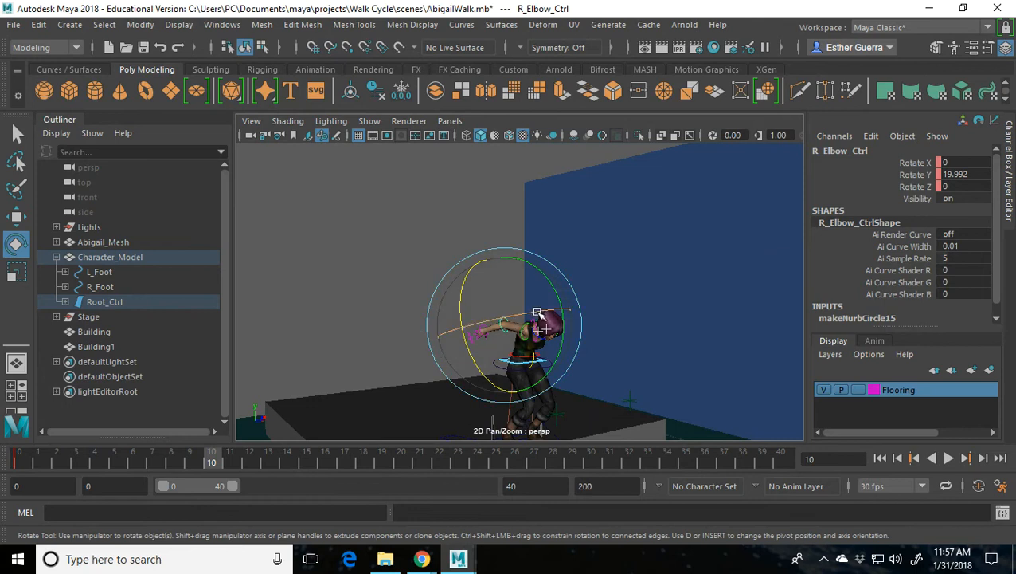
{"action": "left_click_drag", "start_coordinate": [545, 294], "coordinate": [541, 269]}
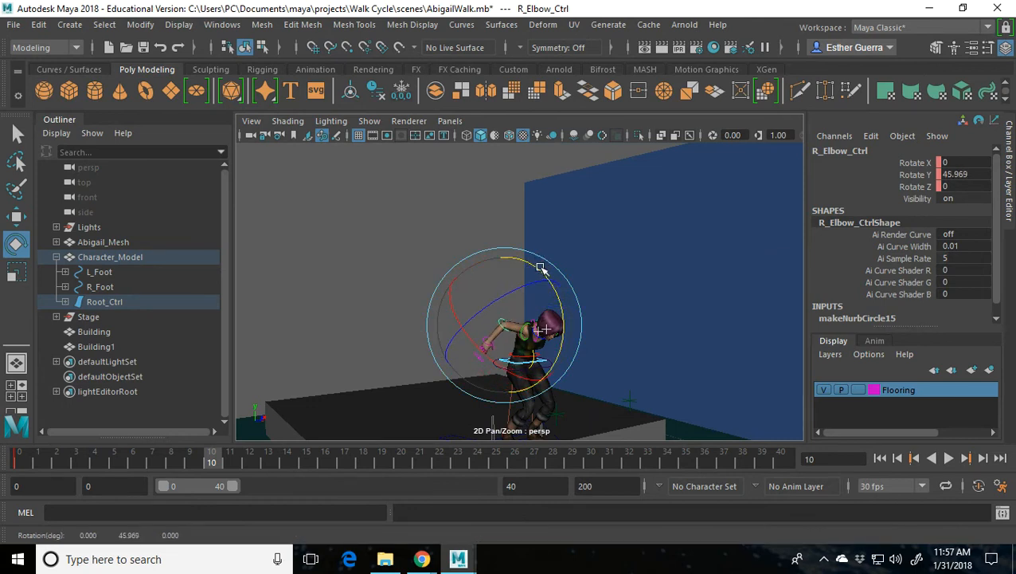
{"action": "key", "text": "shift+e"}
{"action": "key", "text": "alt+v"}
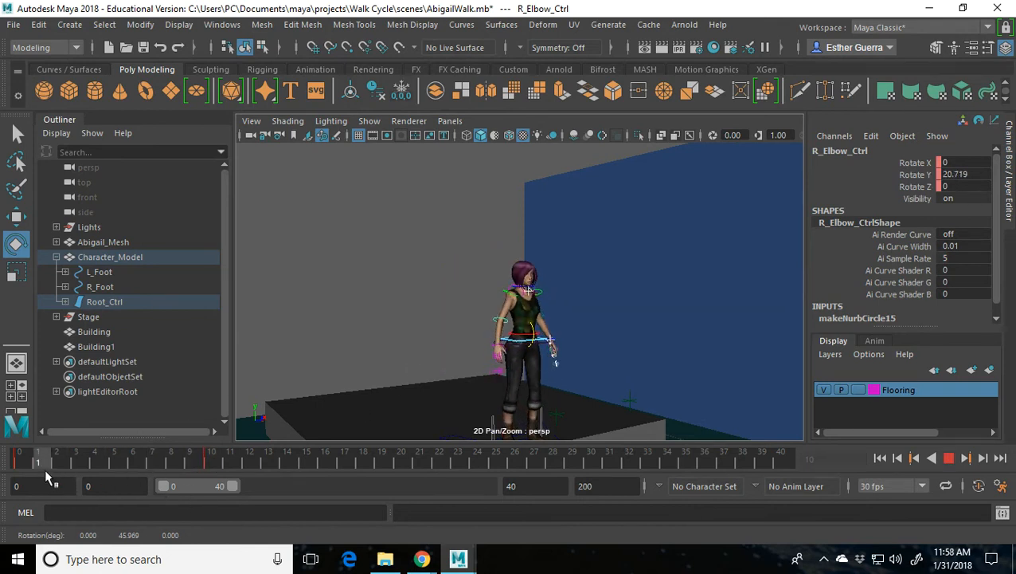
- At frame 15, rotate R_Elbow_Ctrl to about 16 in Y, key it, and scrub the motion back to frame 0
{"action": "left_click_drag", "start_coordinate": [386, 469], "coordinate": [369, 468]}
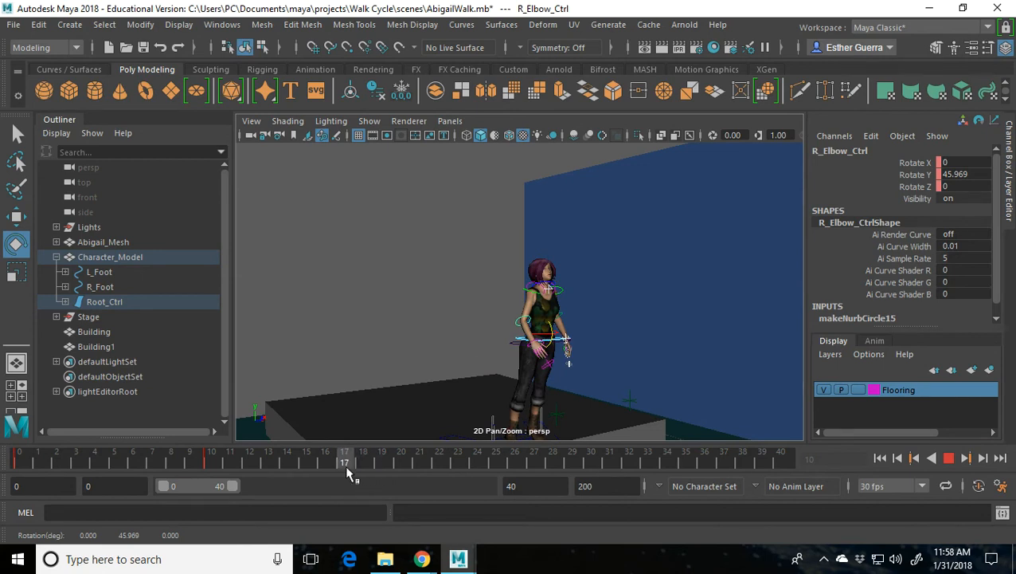
{"action": "left_click_drag", "start_coordinate": [581, 314], "coordinate": [563, 344]}
{"action": "key", "text": "s"}
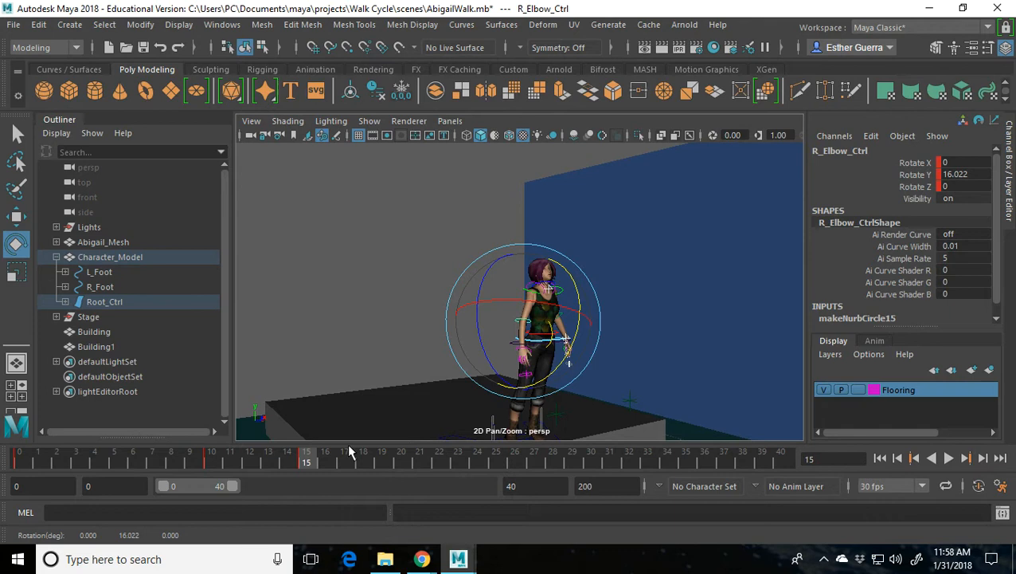
{"action": "left_click_drag", "start_coordinate": [315, 463], "coordinate": [11, 471]}
{"action": "key", "text": "alt+v"}
{"action": "left_click_drag", "start_coordinate": [139, 482], "coordinate": [16, 489]}
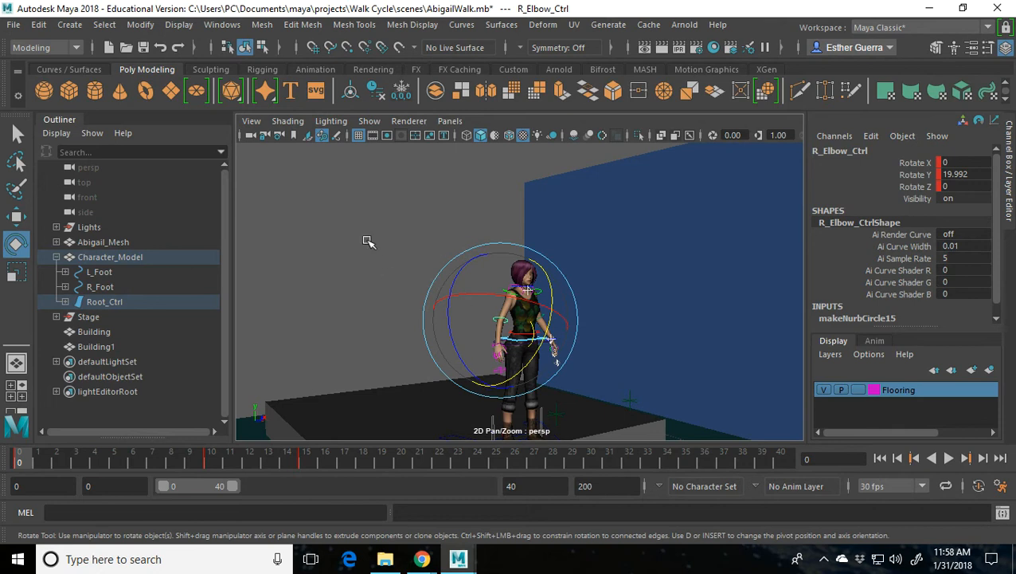
- Select R_Wrist_Ctrl at frame 0 and key its rotation channels
{"action": "scroll", "coordinate": [379, 264], "scroll_direction": "up", "scroll_amount": 7}
{"action": "middle_click_drag", "start_coordinate": [388, 284], "coordinate": [407, 249], "text": "alt"}
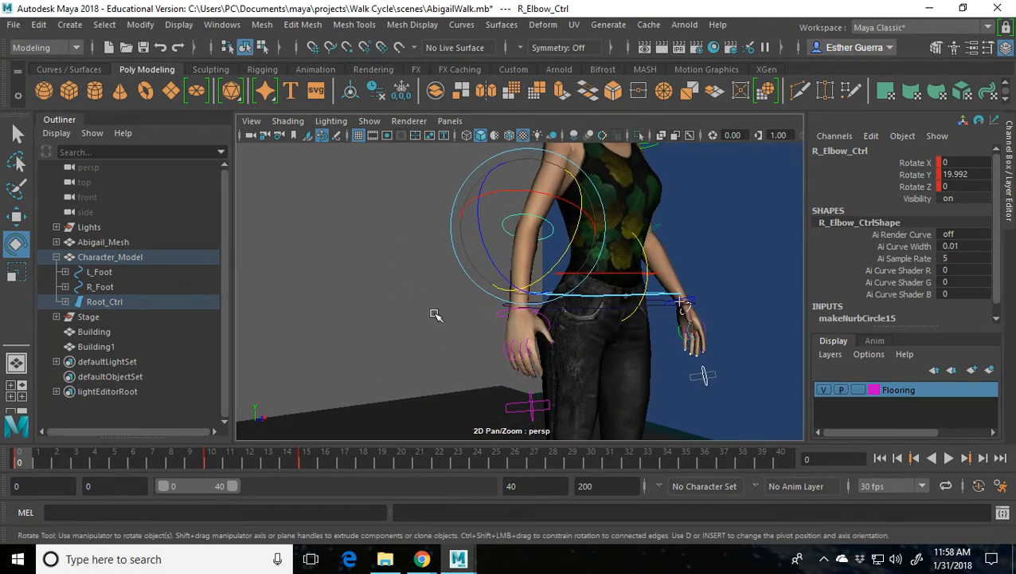
{"action": "left_click", "coordinate": [500, 311]}
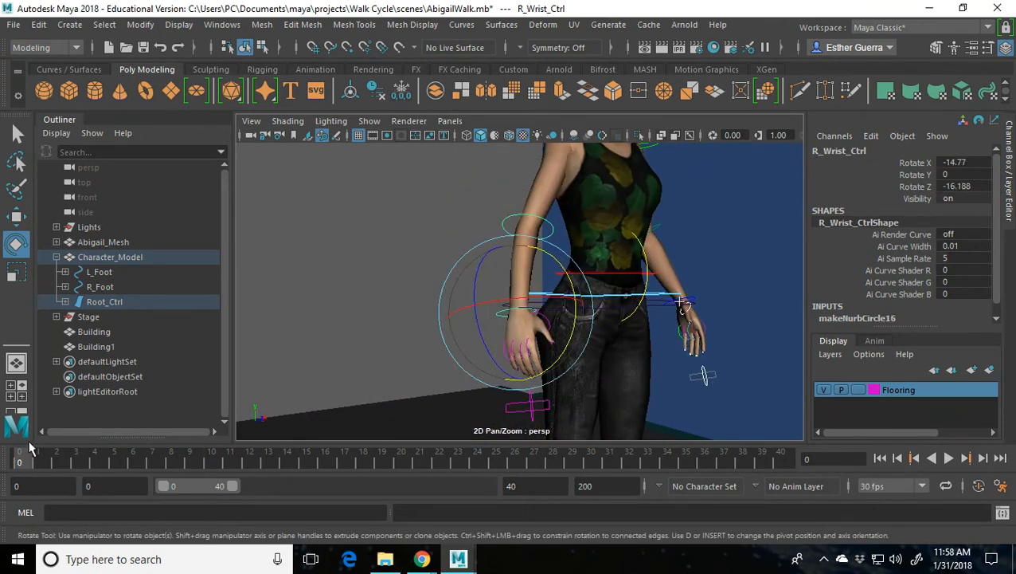
{"action": "key", "text": "shift+e"}
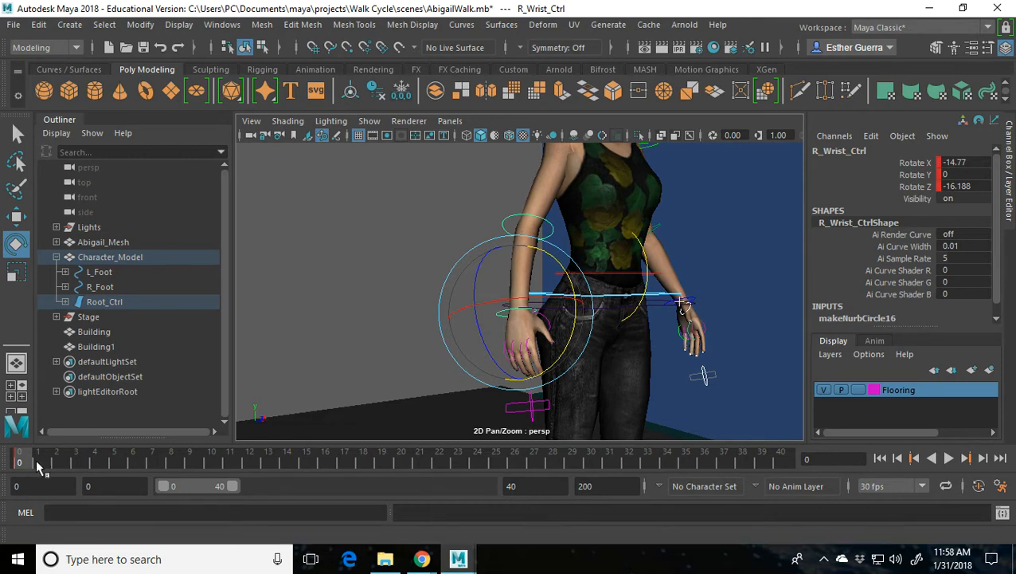
- At frame 10, rotate R_Wrist_Ctrl to about -15.8 in X, -9.1 in Y and -7.0 in Z and key it
{"action": "left_click_drag", "start_coordinate": [30, 464], "coordinate": [212, 464]}
{"action": "left_click_drag", "start_coordinate": [508, 301], "coordinate": [534, 295]}
{"action": "key", "text": "s"}
- At frame 15, rotate R_Wrist_Ctrl to about -1.2 in X, 3.1 in Y and -10.5 in Z, key it, and play back the animation
{"action": "left_click_drag", "start_coordinate": [210, 452], "coordinate": [310, 488]}
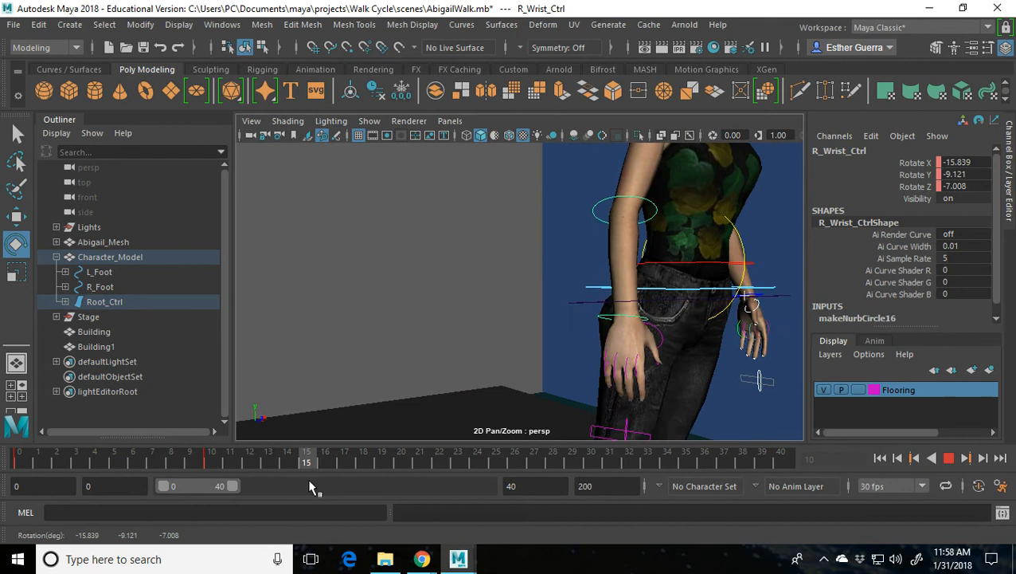
{"action": "left_click_drag", "start_coordinate": [691, 303], "coordinate": [646, 303]}
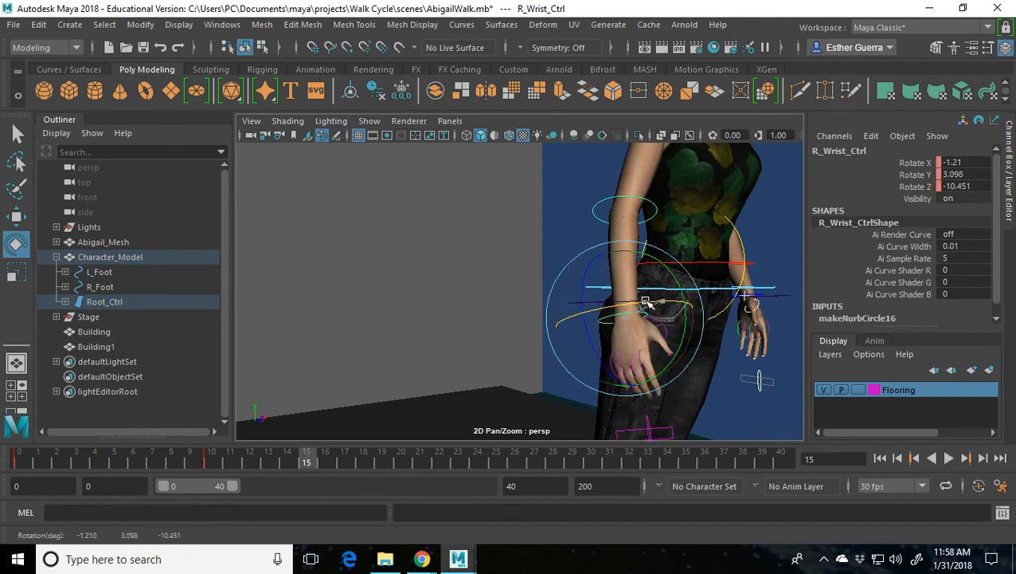
{"action": "key", "text": "s"}
{"action": "mouse_move", "coordinate": [303, 464]}
{"action": "left_mouse_down"}
{"action": "mouse_move", "coordinate": [14, 468]}
{"action": "mouse_move", "coordinate": [554, 474]}
{"action": "mouse_move", "coordinate": [488, 475]}
{"action": "left_mouse_up"}
{"action": "left_click_drag", "start_coordinate": [303, 482], "coordinate": [94, 466]}
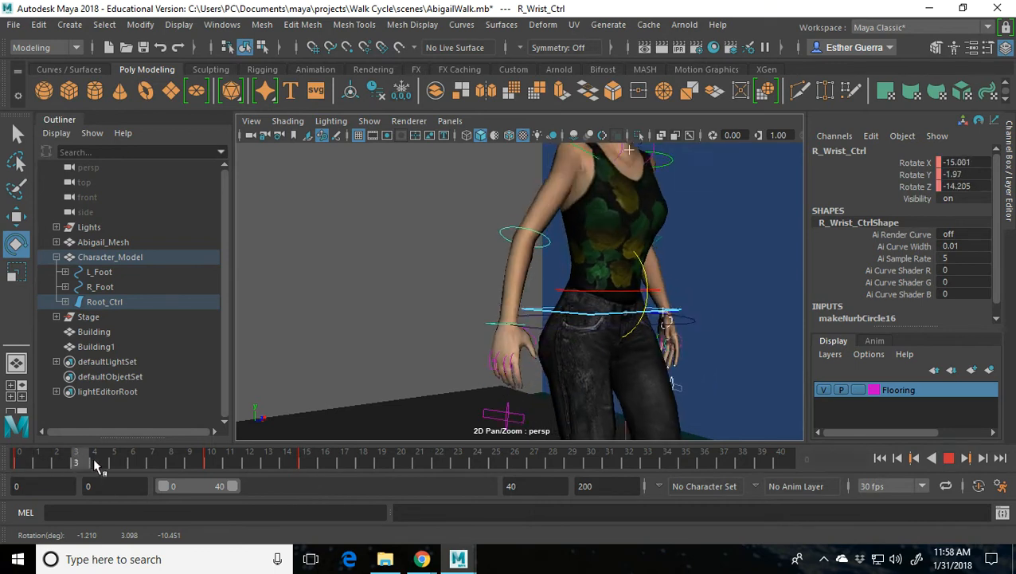
{"action": "left_click_drag", "start_coordinate": [97, 428], "coordinate": [3, 456]}
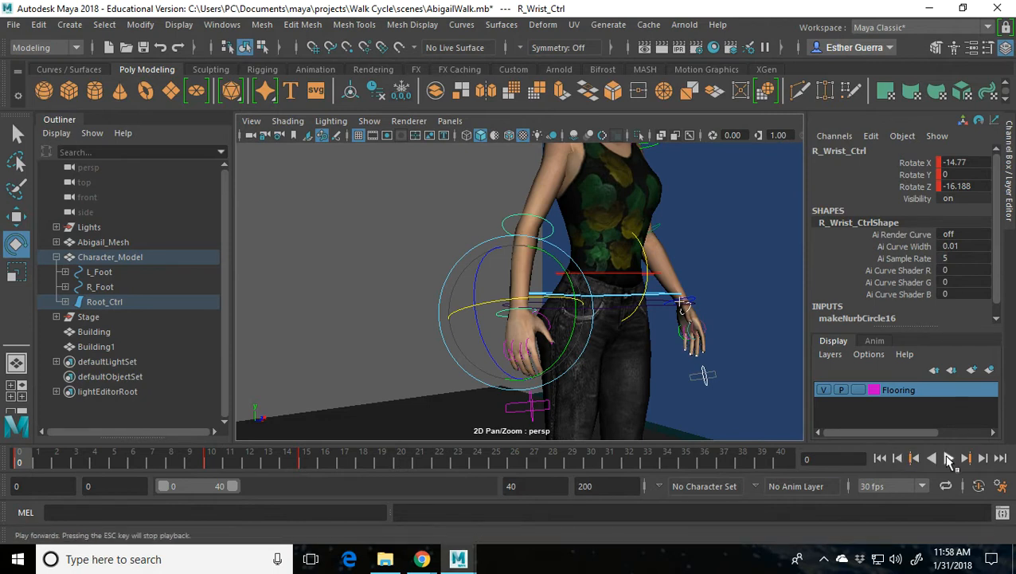
{"action": "left_click", "coordinate": [949, 459]}
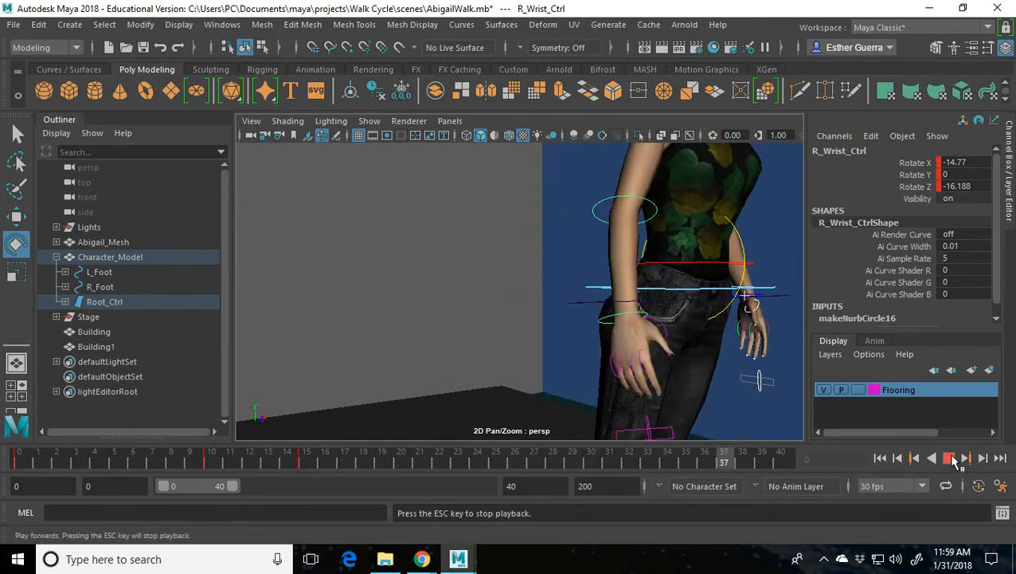
{"action": "left_click", "coordinate": [951, 459]}
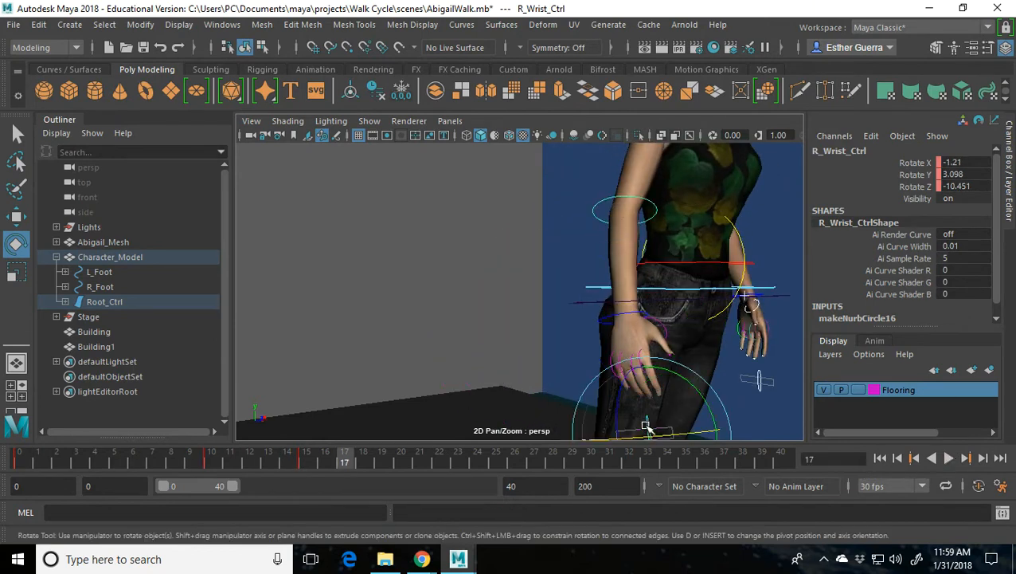
- Select R_Fist_Ctrl at frame 0 and lock and hide its rotate and scale channels
{"action": "left_click", "coordinate": [647, 428]}
{"action": "left_click", "coordinate": [20, 458]}
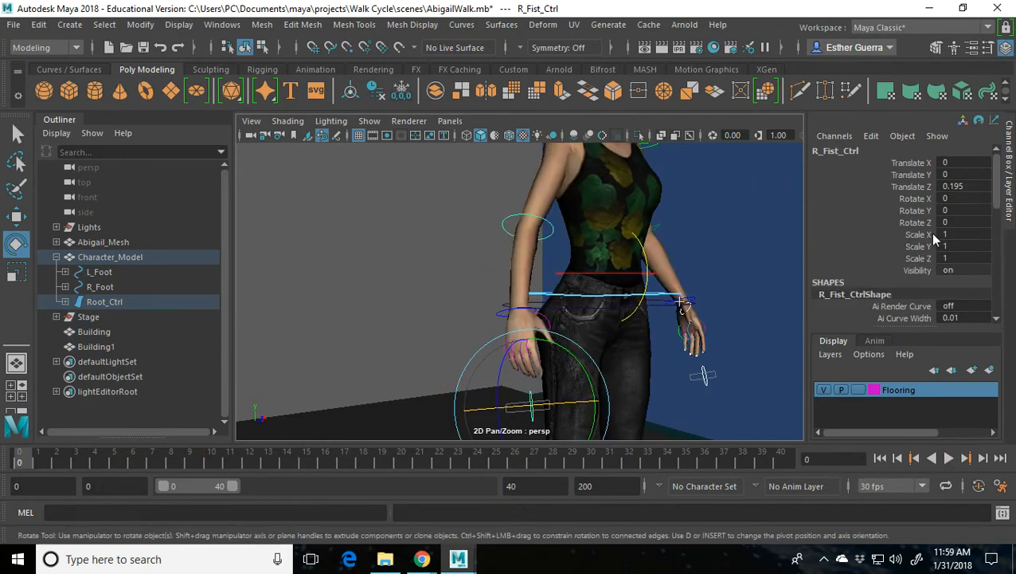
{"action": "left_click_drag", "start_coordinate": [908, 198], "coordinate": [919, 259]}
{"action": "right_click", "coordinate": [918, 259]}
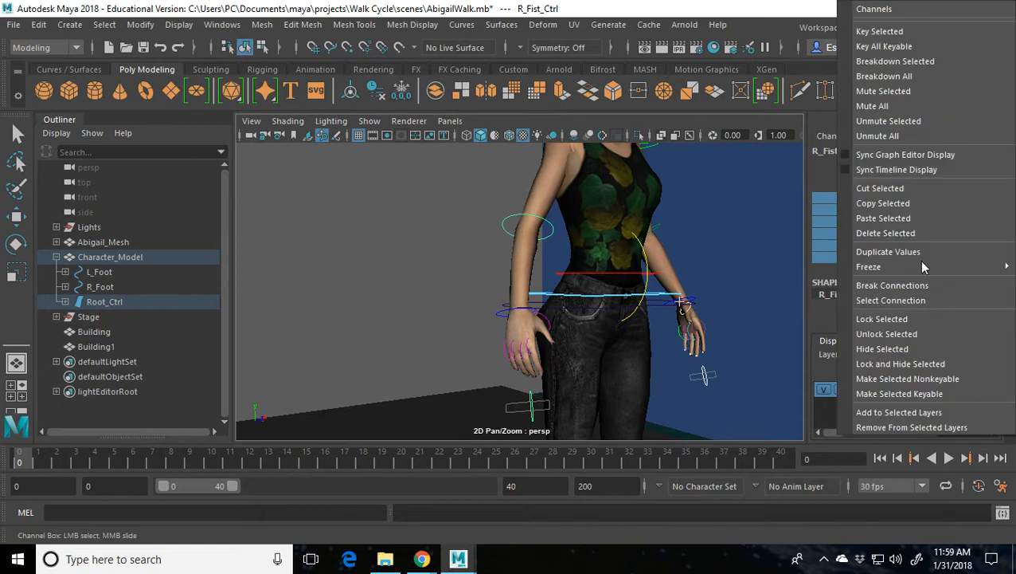
{"action": "left_click", "coordinate": [912, 364]}
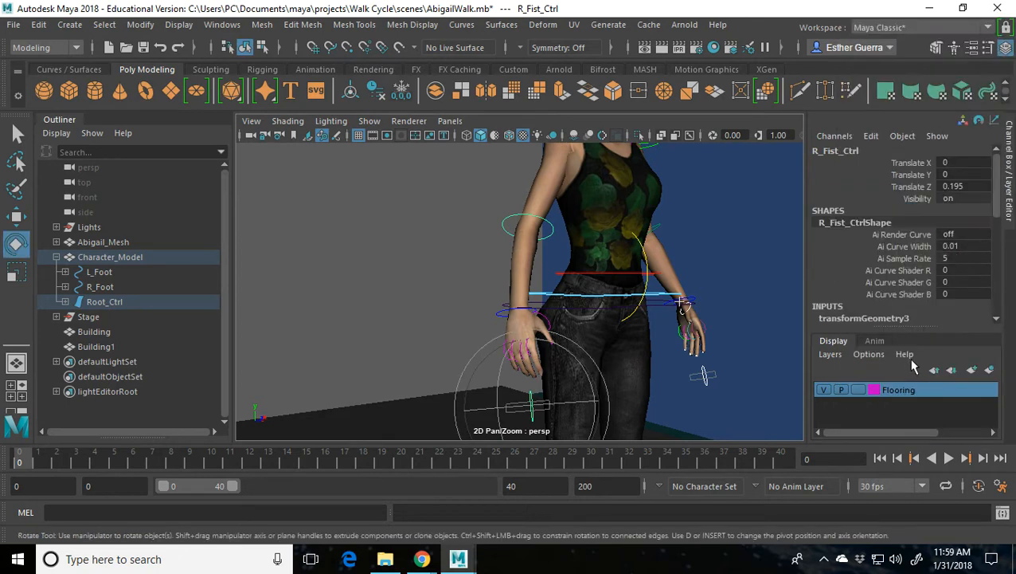
- Key R_Fist_Ctrl's translation at frame 0, and at frame 10 move it to about 0.486 in Z and key it
{"action": "key", "text": "w"}
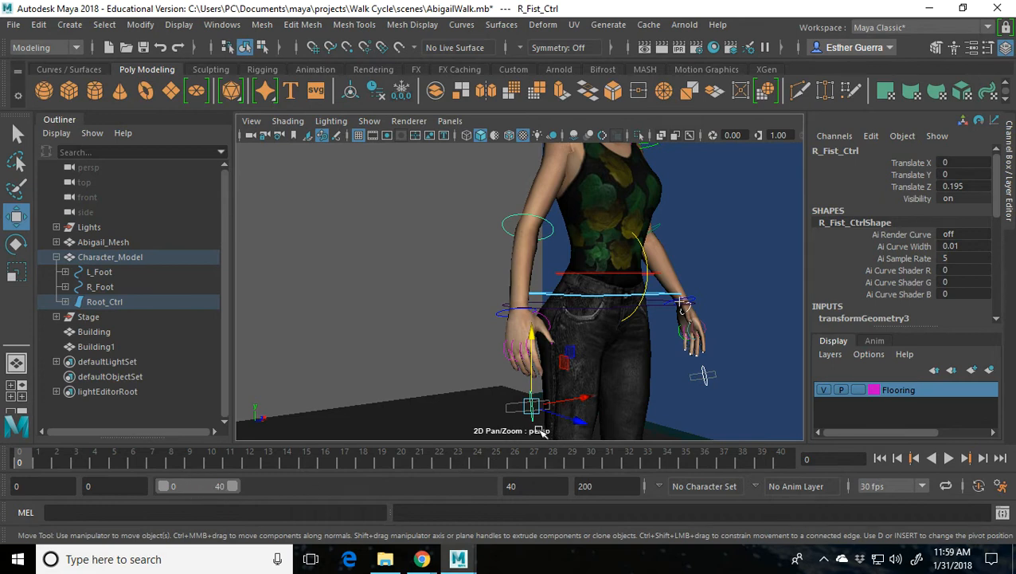
{"action": "key", "text": "shift+w"}
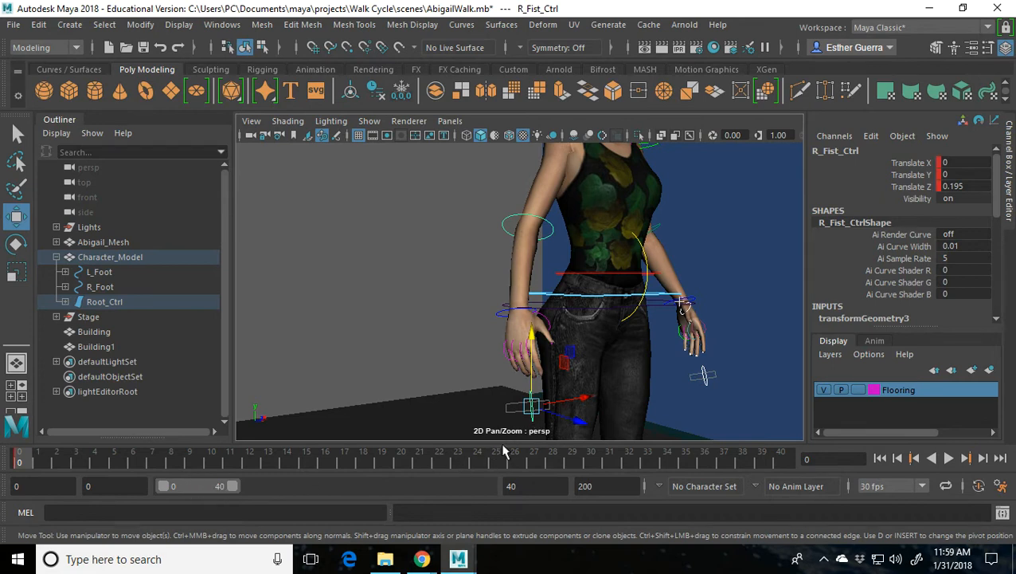
{"action": "left_click", "coordinate": [210, 465]}
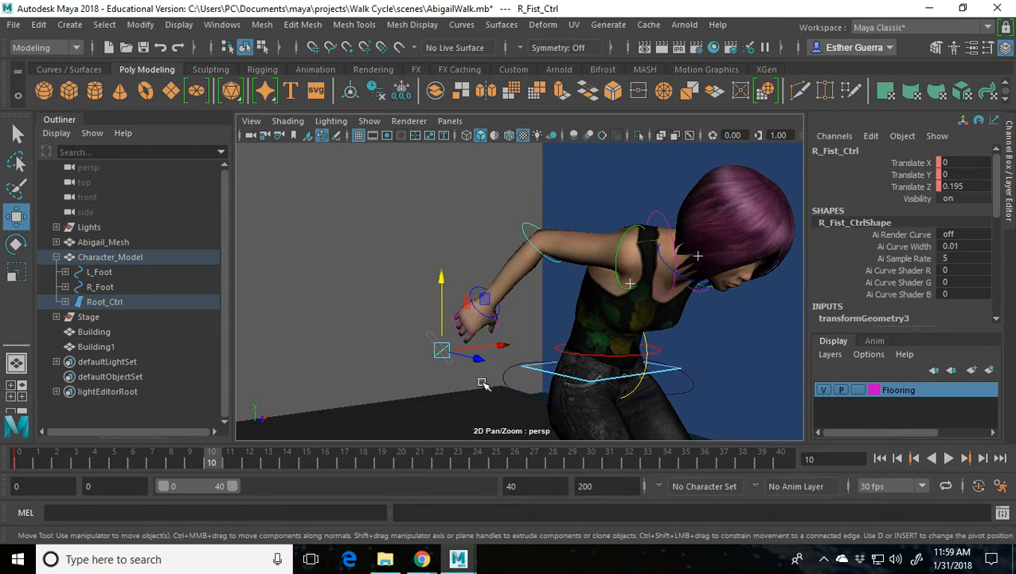
{"action": "left_click_drag", "start_coordinate": [481, 363], "coordinate": [486, 384]}
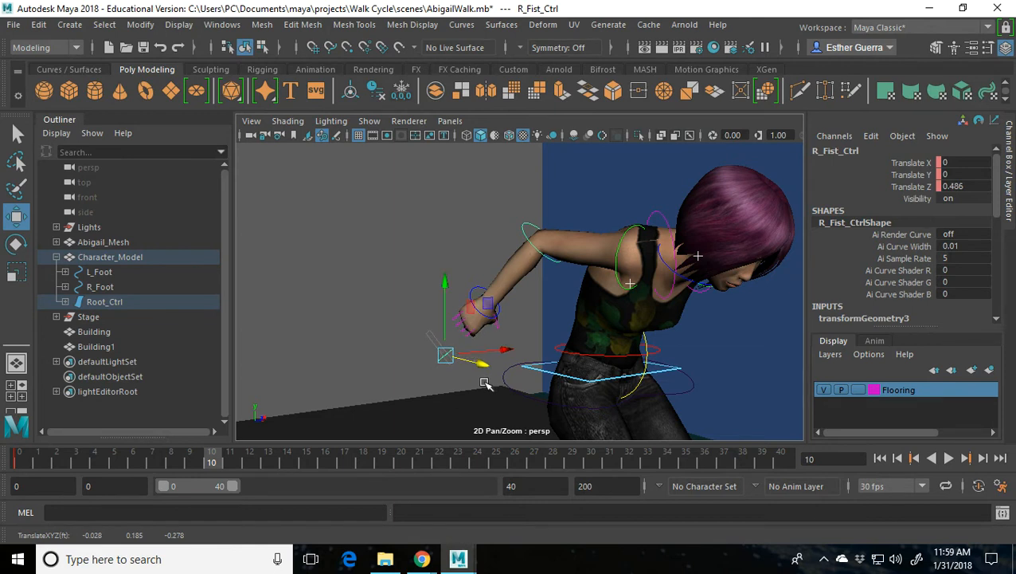
- At frame 15, move R_Fist_Ctrl to about -0.344 in Z, key it, and play back the animation
{"action": "left_click", "coordinate": [311, 462]}
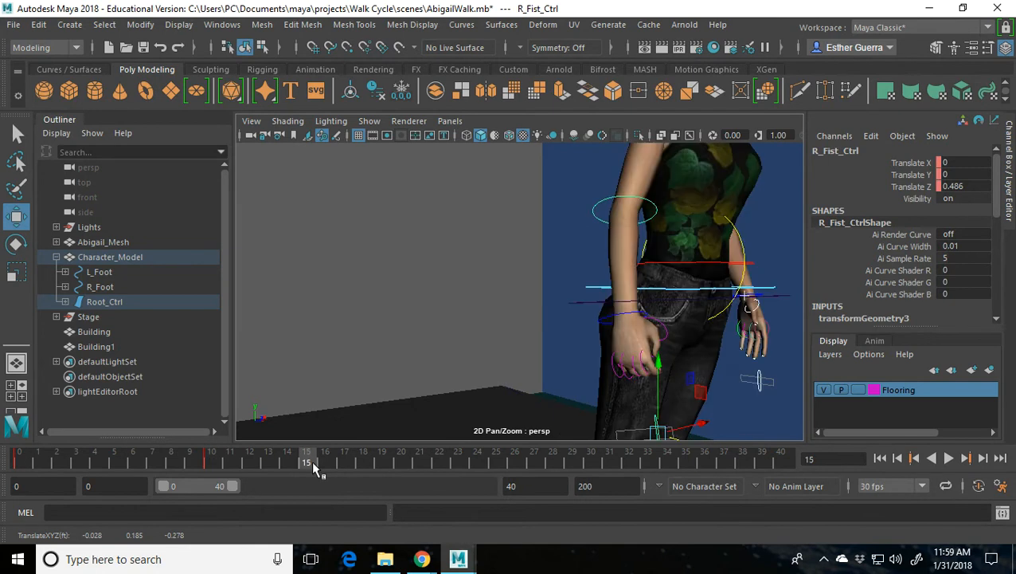
{"action": "key", "text": "a"}
{"action": "key", "text": "bracketleft"}
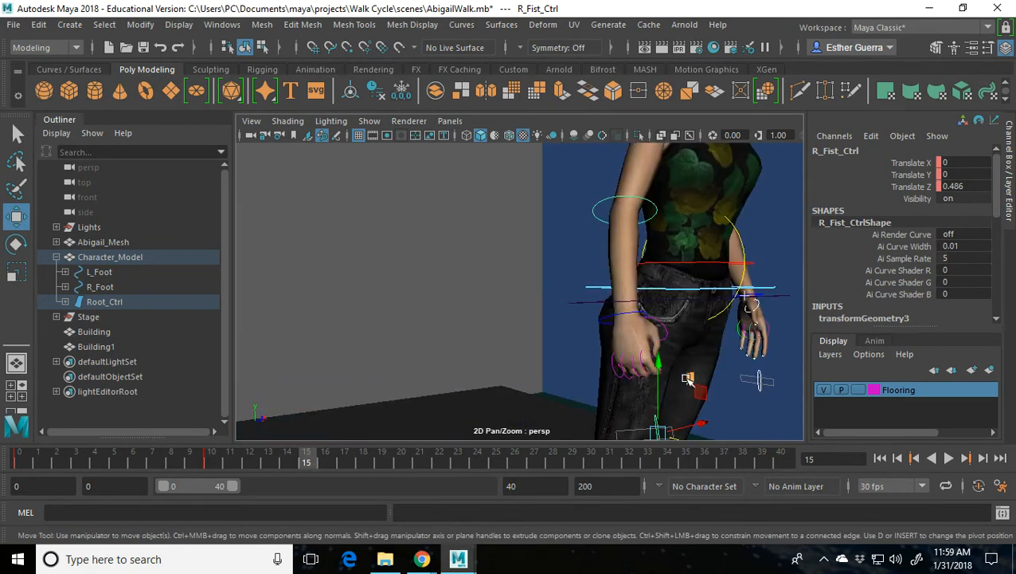
{"action": "key", "text": "space"}
{"action": "key", "text": "space"}
{"action": "left_click_drag", "start_coordinate": [675, 418], "coordinate": [656, 395]}
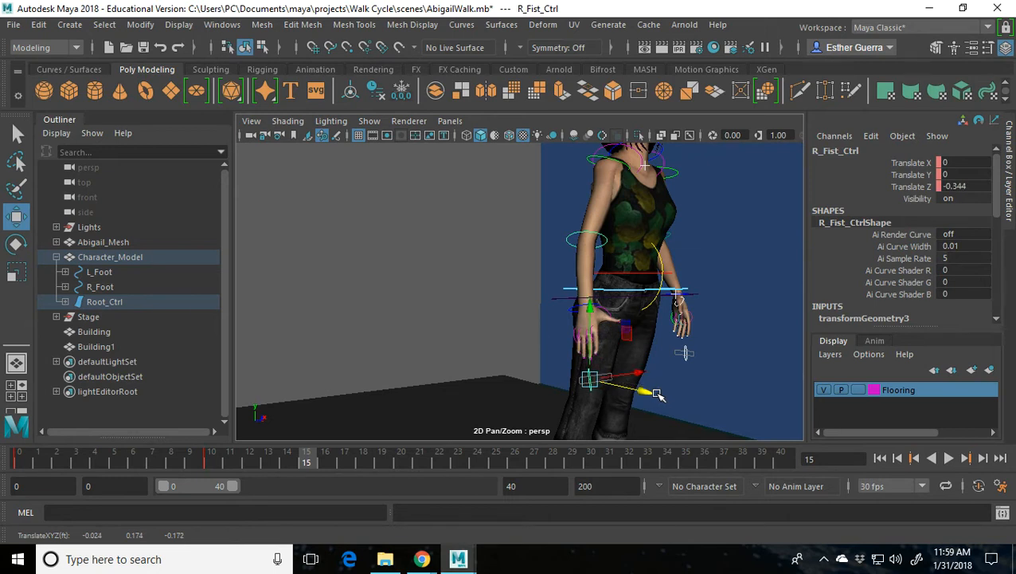
{"action": "key", "text": "s"}
{"action": "key", "text": "alt+v"}
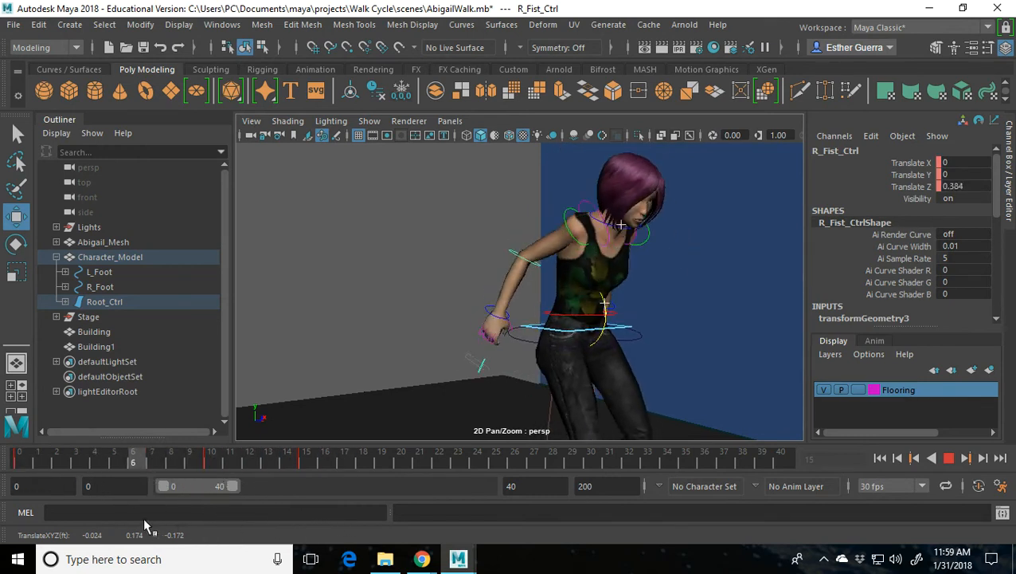
{"action": "key", "text": "Escape"}
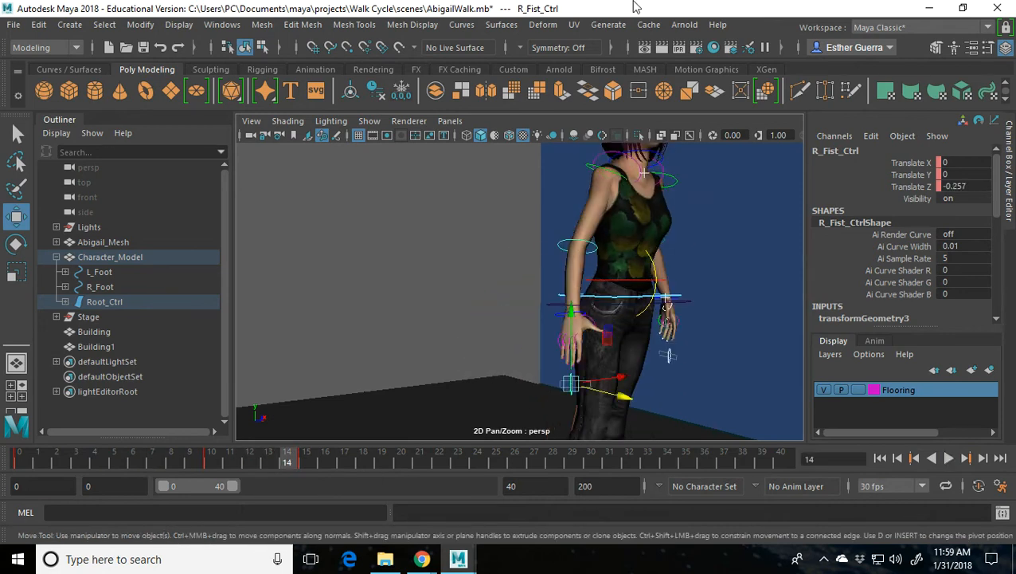
- At frame 0, rotate R_Shoulder_Ctrl to about 3.1 in X, -14.2 in Y and -60.9 in Z and key its rotation
{"action": "left_click", "coordinate": [584, 166]}
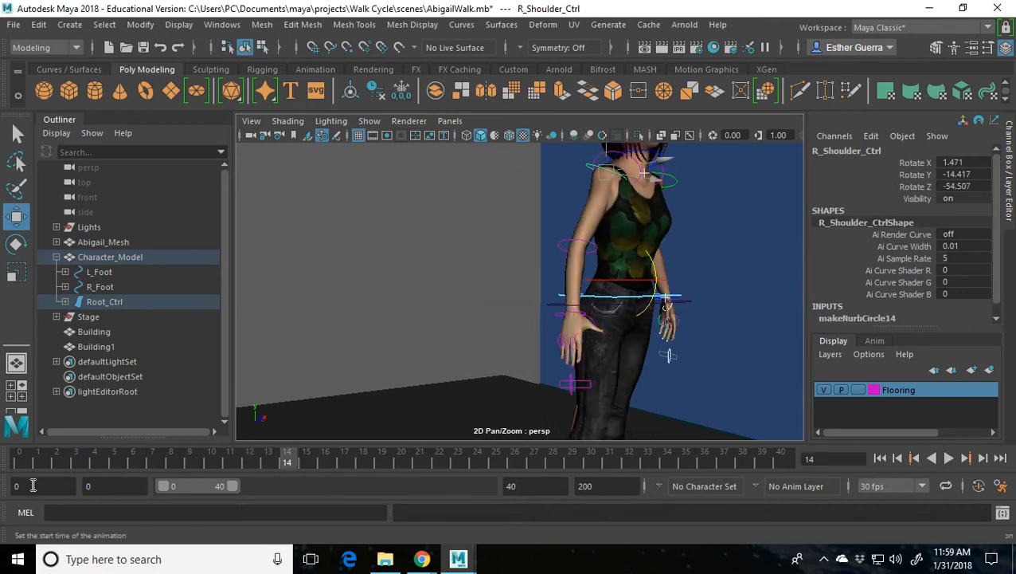
{"action": "left_click", "coordinate": [22, 462]}
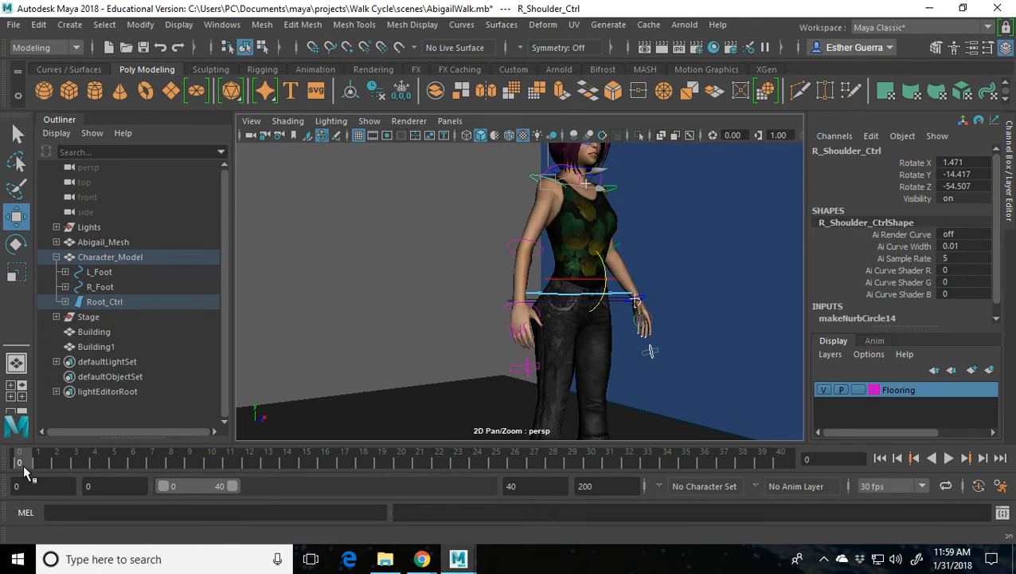
{"action": "key", "text": "e"}
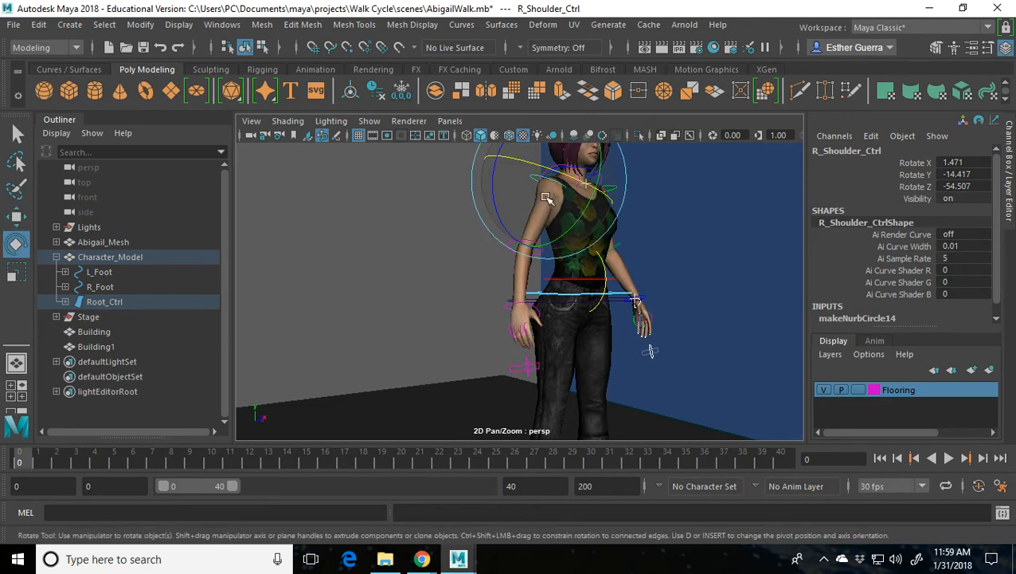
{"action": "left_click_drag", "start_coordinate": [493, 194], "coordinate": [498, 207]}
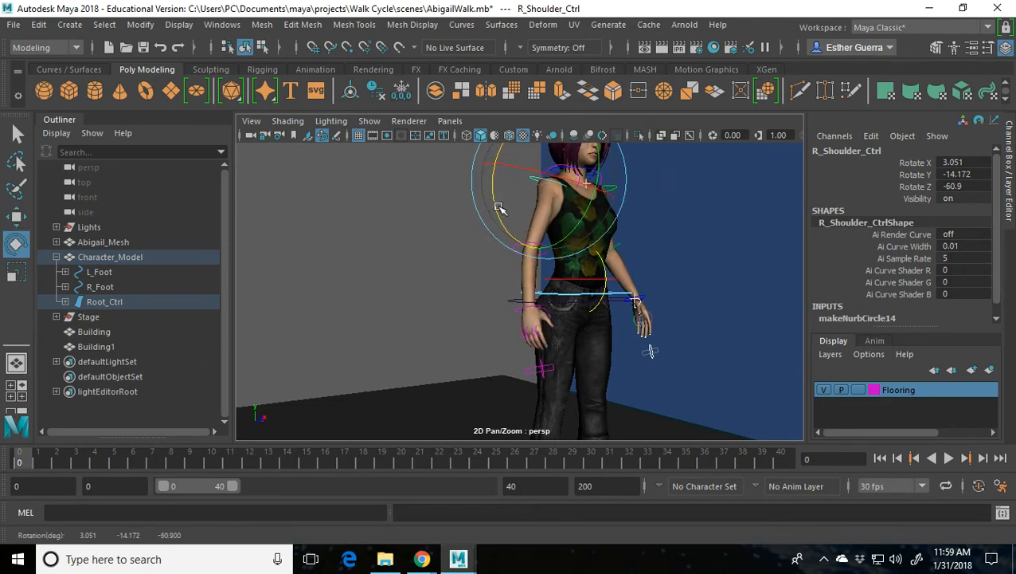
{"action": "key", "text": "shift+e"}
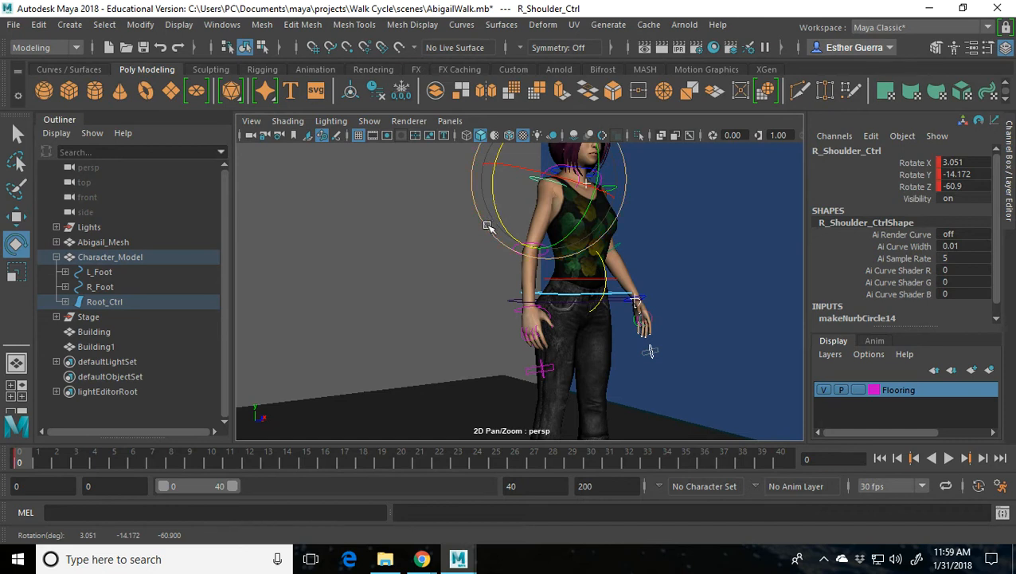
- At frame 10, rotate R_Shoulder_Ctrl to about 6.1 in X, -14.4 in Y and -55.9 in Z, key it, and play back the motion
{"action": "left_click", "coordinate": [211, 460]}
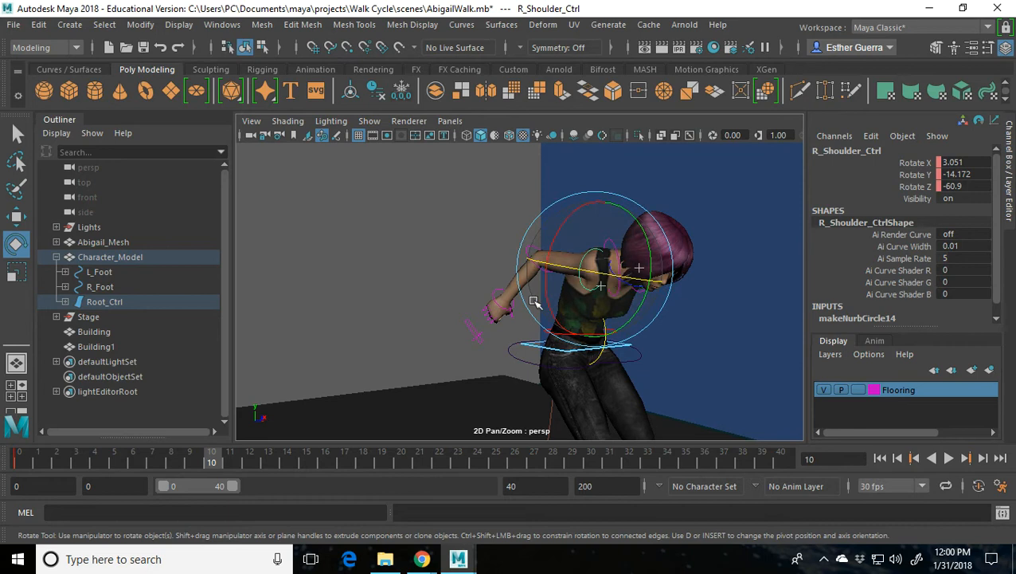
{"action": "left_click_drag", "start_coordinate": [587, 273], "coordinate": [552, 292]}
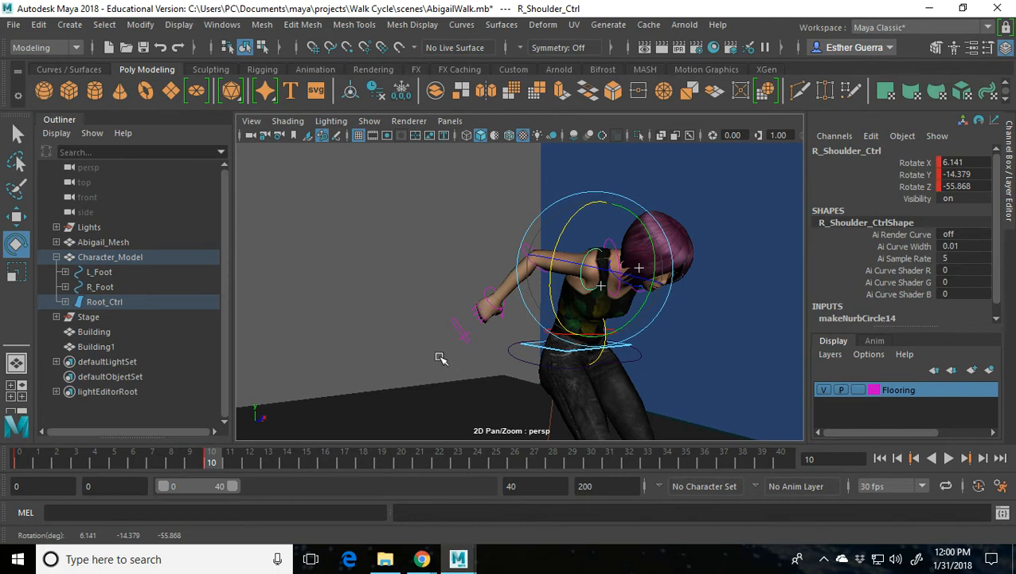
{"action": "key", "text": "alt+v"}
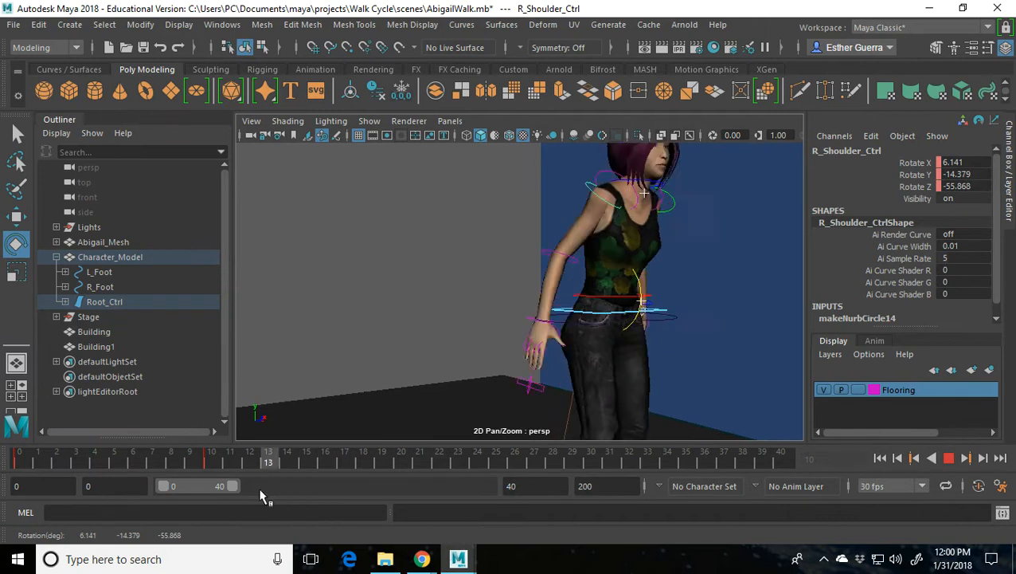
{"action": "key", "text": "alt+v"}
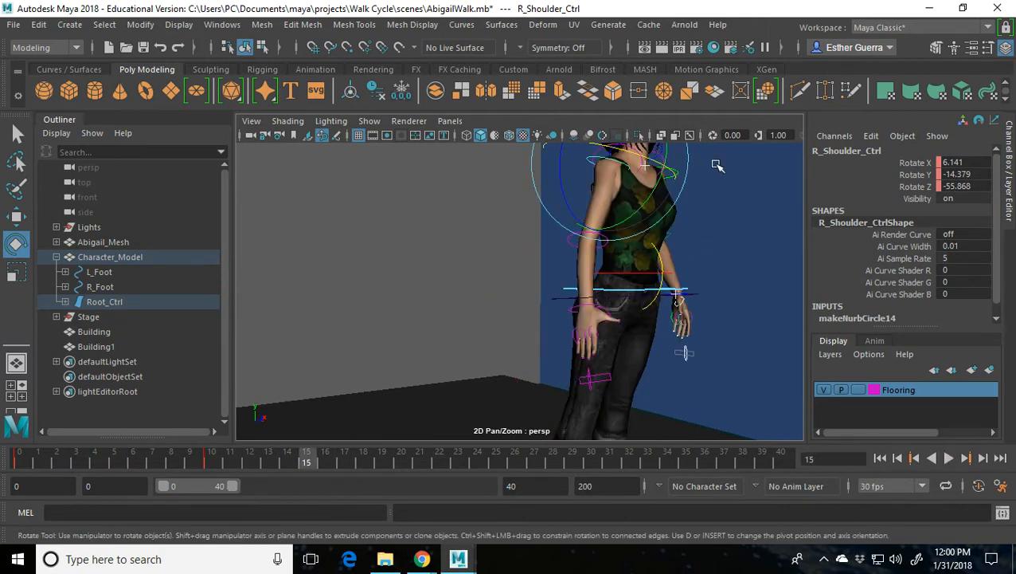
- At frame 15, rotate R_Shoulder_Ctrl to about 2.6 in X, 64.7 in Y and -43.3 in Z, key it, and review the motion
{"action": "left_click_drag", "start_coordinate": [629, 217], "coordinate": [628, 166]}
{"action": "left_click_drag", "start_coordinate": [548, 197], "coordinate": [567, 155]}
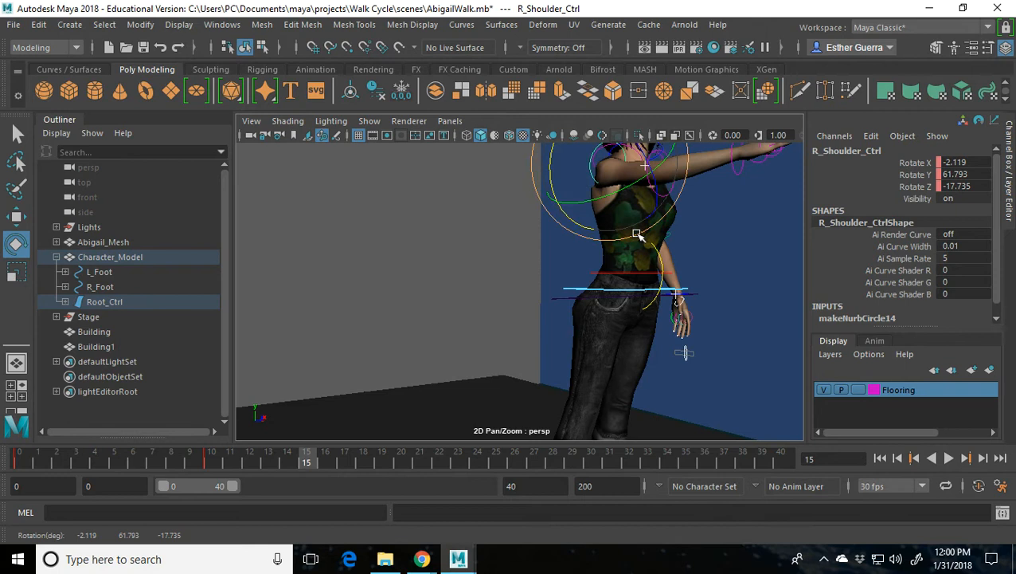
{"action": "left_click_drag", "start_coordinate": [658, 255], "coordinate": [635, 286], "text": "alt"}
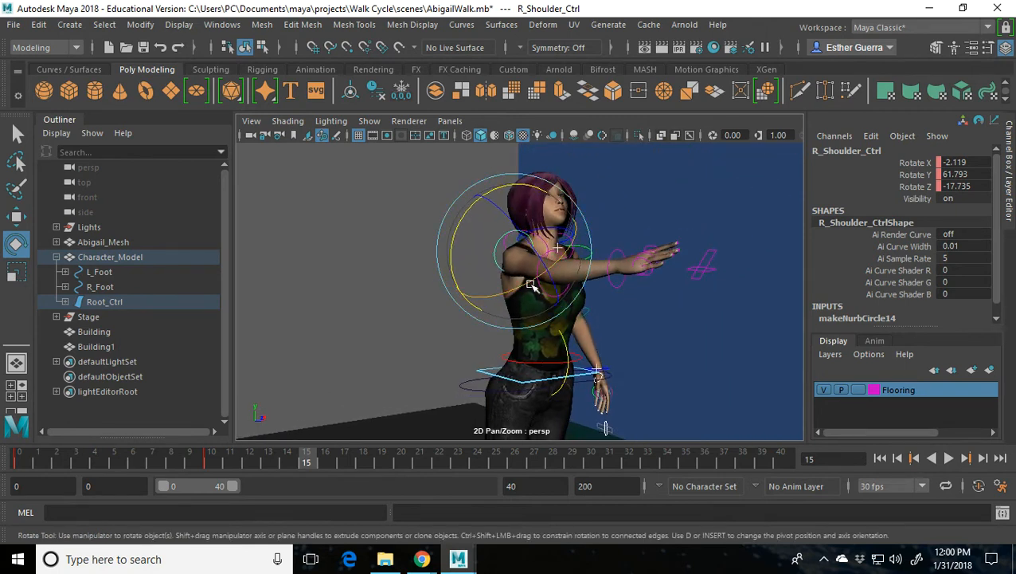
{"action": "left_click_drag", "start_coordinate": [460, 268], "coordinate": [460, 296]}
{"action": "left_click_drag", "start_coordinate": [532, 253], "coordinate": [538, 273]}
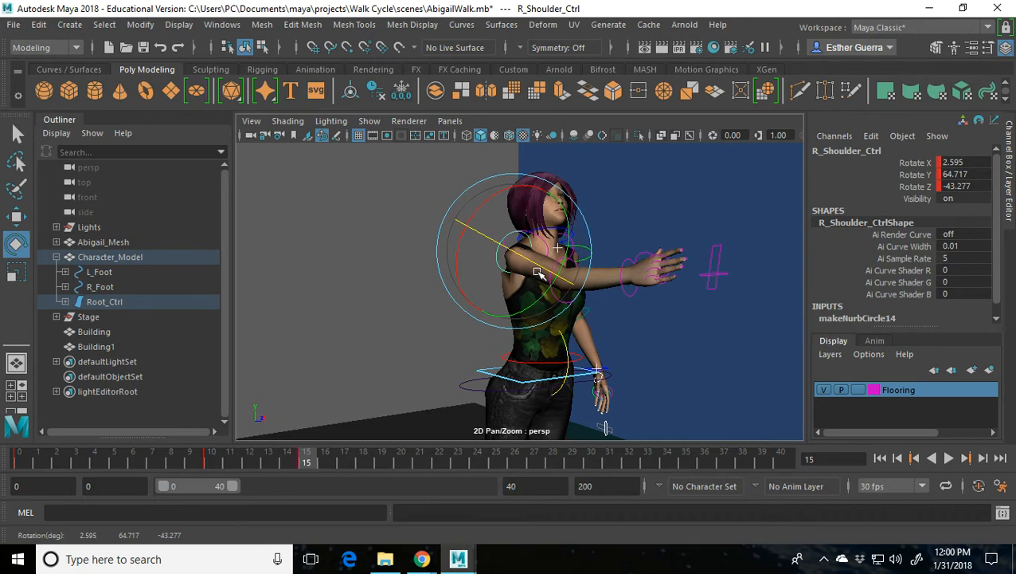
{"action": "left_click", "coordinate": [287, 461]}
{"action": "key", "text": "alt+v"}
{"action": "mouse_move", "coordinate": [281, 467]}
{"action": "left_mouse_down"}
{"action": "mouse_move", "coordinate": [163, 469]}
{"action": "mouse_move", "coordinate": [334, 488]}
{"action": "left_mouse_up"}
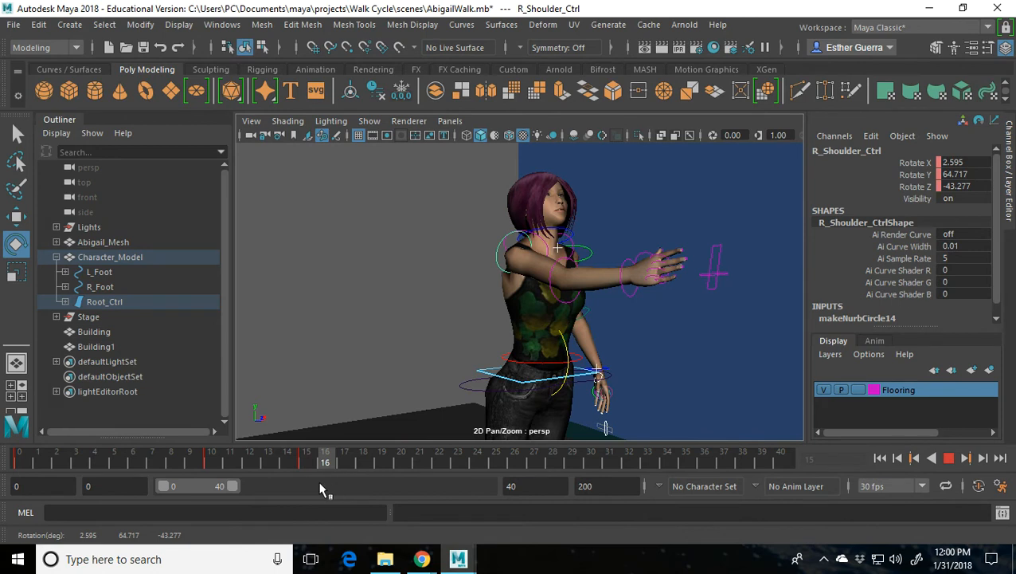
{"action": "key", "text": "alt+v"}
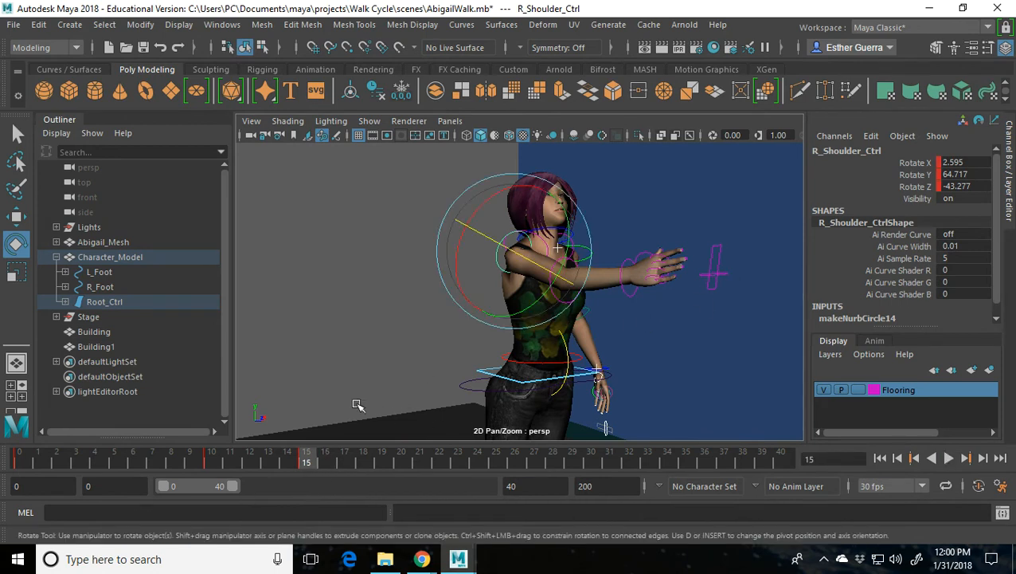
- At frame 15, increase R_Elbow_Ctrl's bend to about 38.2 in Y and play back the animation
{"action": "left_click", "coordinate": [434, 339]}
{"action": "left_click", "coordinate": [571, 305]}
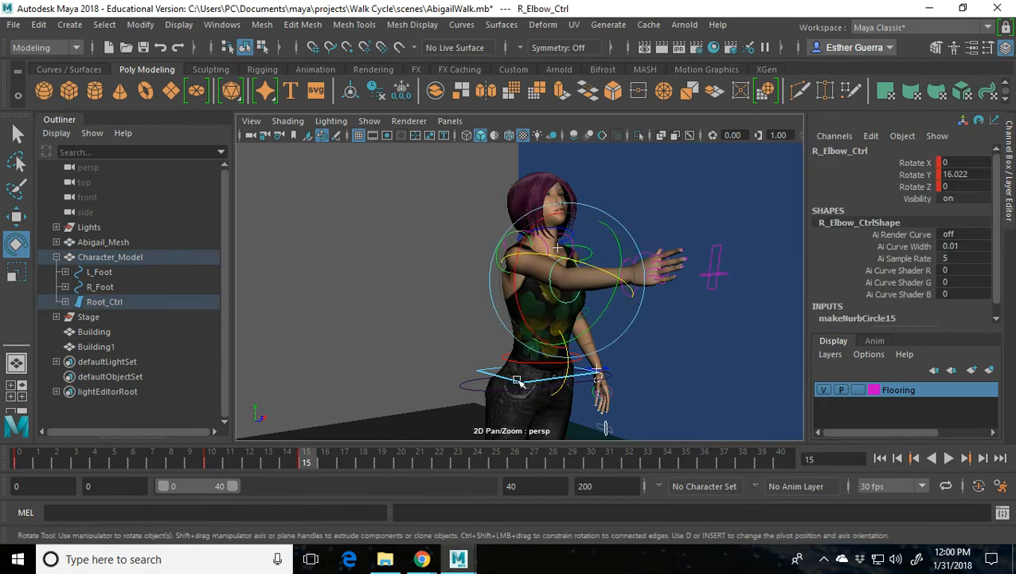
{"action": "left_click_drag", "start_coordinate": [582, 332], "coordinate": [615, 318]}
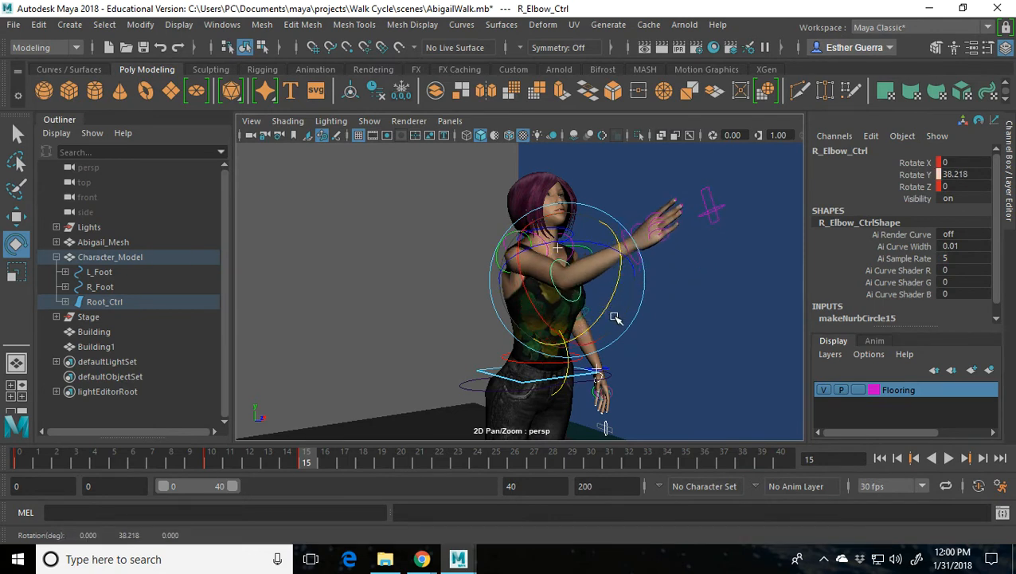
{"action": "key", "text": "alt+v"}
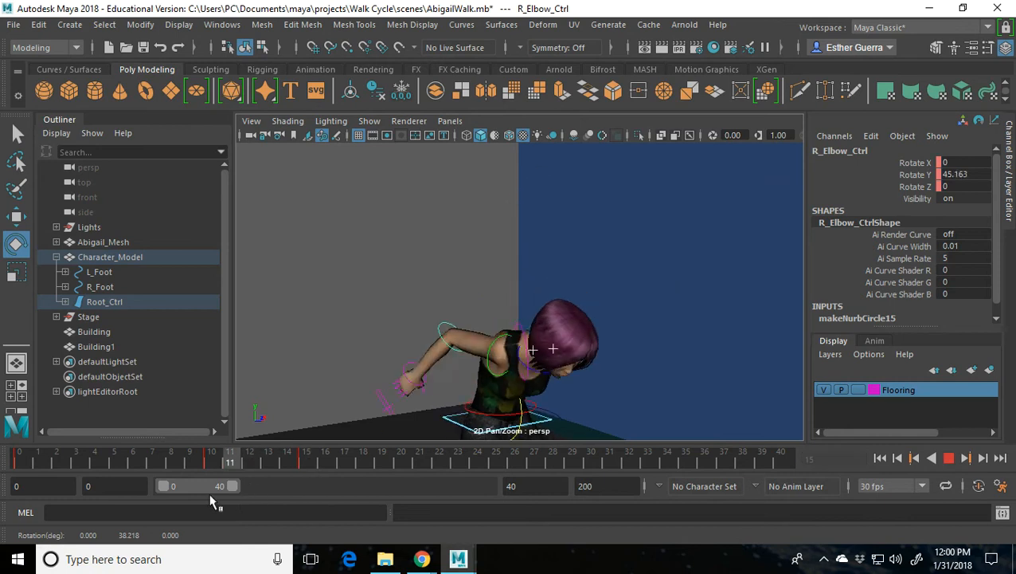
{"action": "left_click_drag", "start_coordinate": [393, 466], "coordinate": [310, 487]}
- Select L_Elbow_Ctrl from a front view of the character and key its rotation at frame 0
{"action": "key", "text": "e"}
{"action": "scroll", "coordinate": [541, 331], "scroll_direction": "down", "scroll_amount": 6}
{"action": "left_click_drag", "start_coordinate": [544, 331], "coordinate": [427, 370], "text": "alt"}
{"action": "left_click", "coordinate": [466, 370]}
{"action": "right_click_drag", "start_coordinate": [427, 371], "coordinate": [506, 495], "text": "alt"}
{"action": "middle_click_drag", "start_coordinate": [450, 327], "coordinate": [456, 327], "text": "alt"}
{"action": "left_click_drag", "start_coordinate": [456, 326], "coordinate": [562, 254], "text": "alt"}
{"action": "left_click", "coordinate": [551, 246]}
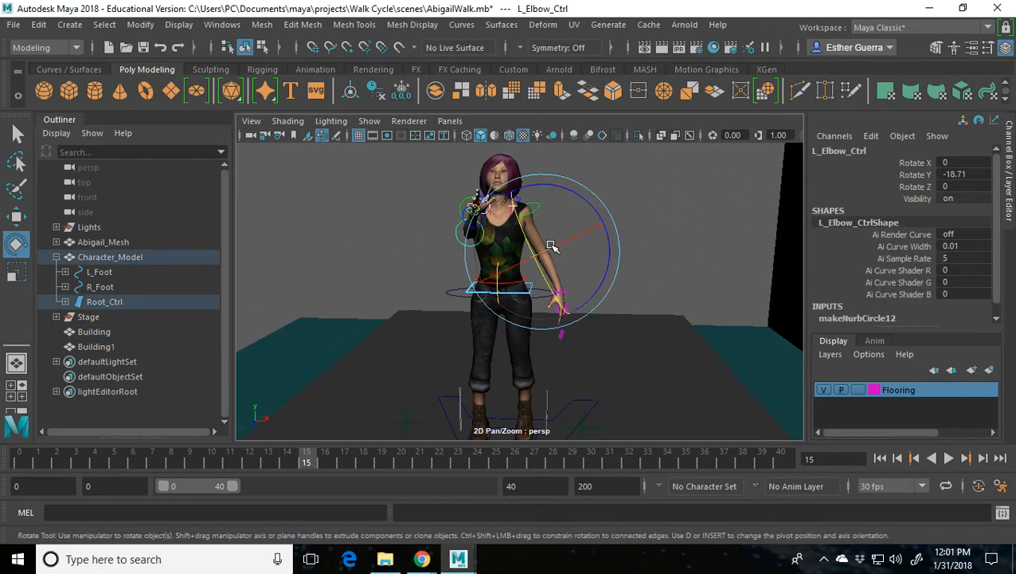
{"action": "left_click", "coordinate": [27, 462]}
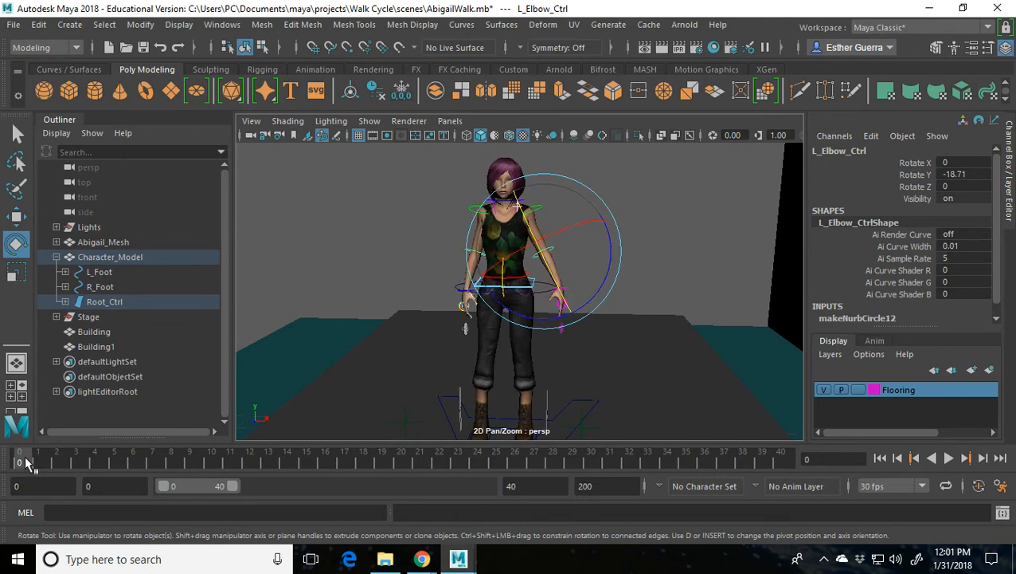
{"action": "key", "text": "s"}
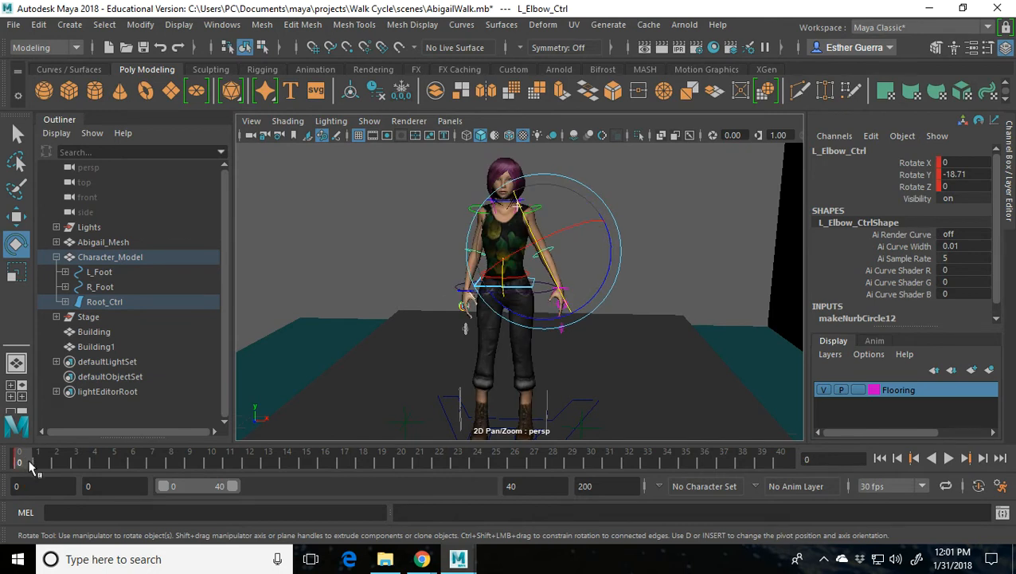
- Rotate and key L_Elbow_Ctrl at about -34.5 in Y on frame 10 and about -68.8 in Y on frame 15
{"action": "left_click", "coordinate": [212, 461]}
{"action": "left_click_drag", "start_coordinate": [522, 318], "coordinate": [523, 306]}
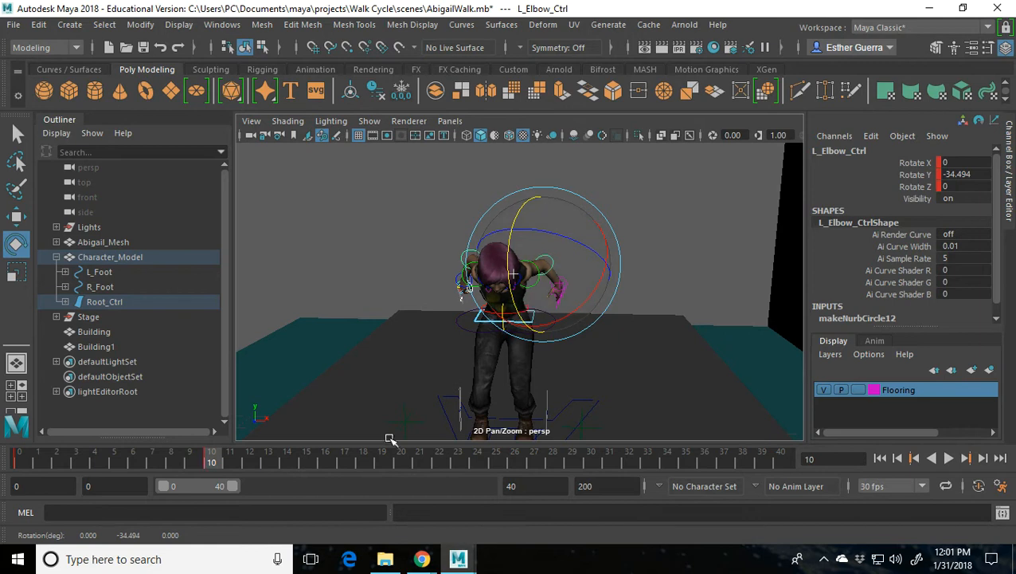
{"action": "left_click", "coordinate": [307, 464]}
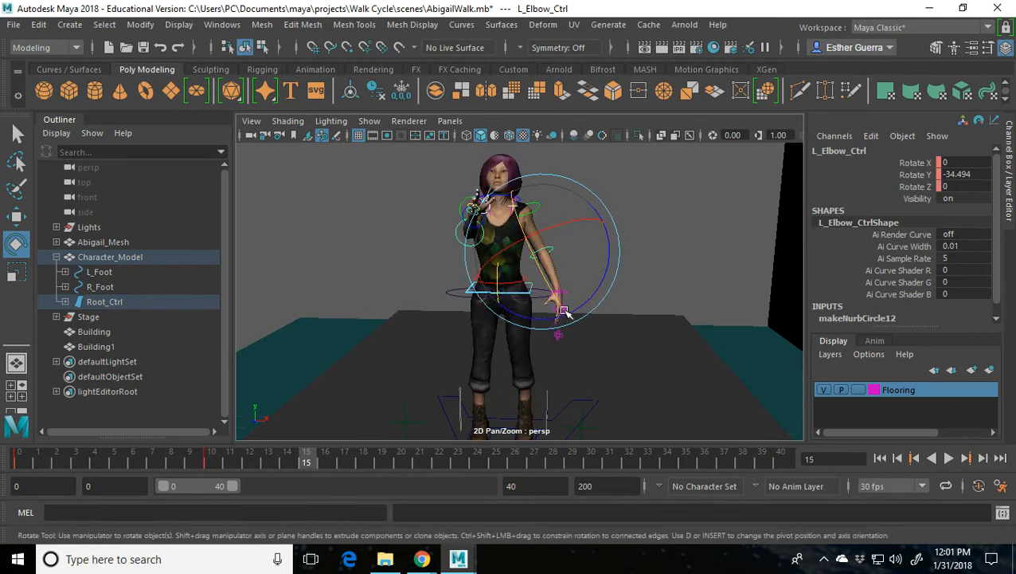
{"action": "left_click_drag", "start_coordinate": [560, 305], "coordinate": [548, 283]}
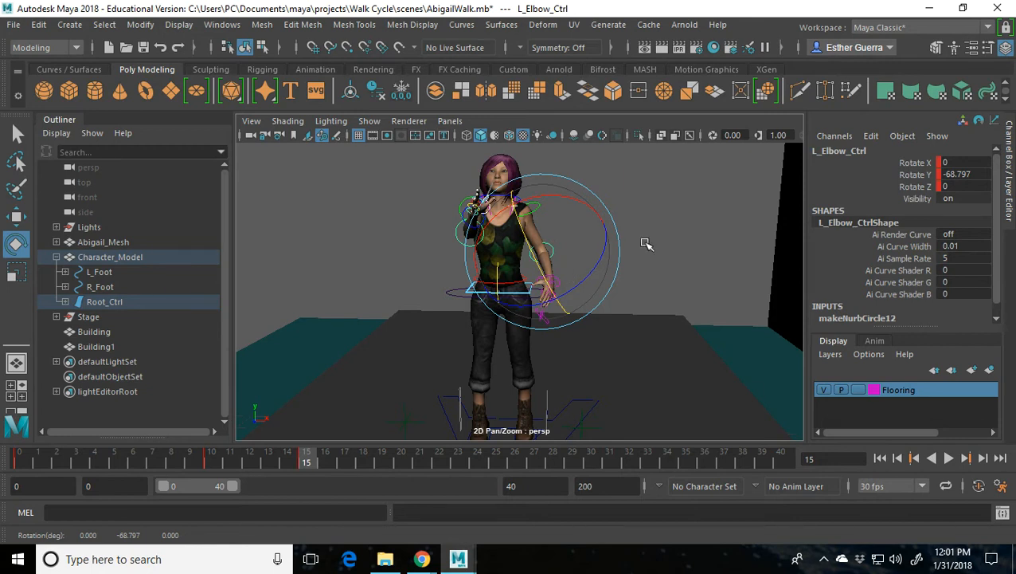
- At frame 15, rotate R_Shoulder_Ctrl to about 15.1 in X, 60.8 in Y and -11.2 in Z
{"action": "left_click", "coordinate": [644, 206]}
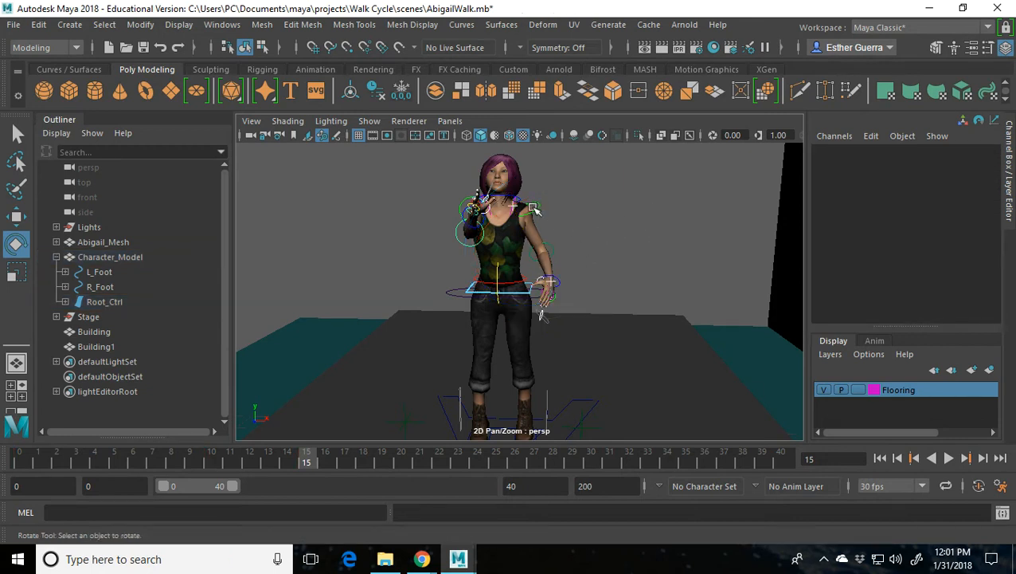
{"action": "right_click_drag", "start_coordinate": [552, 176], "coordinate": [556, 209], "text": "alt"}
{"action": "middle_click_drag", "start_coordinate": [556, 209], "coordinate": [573, 242], "text": "alt"}
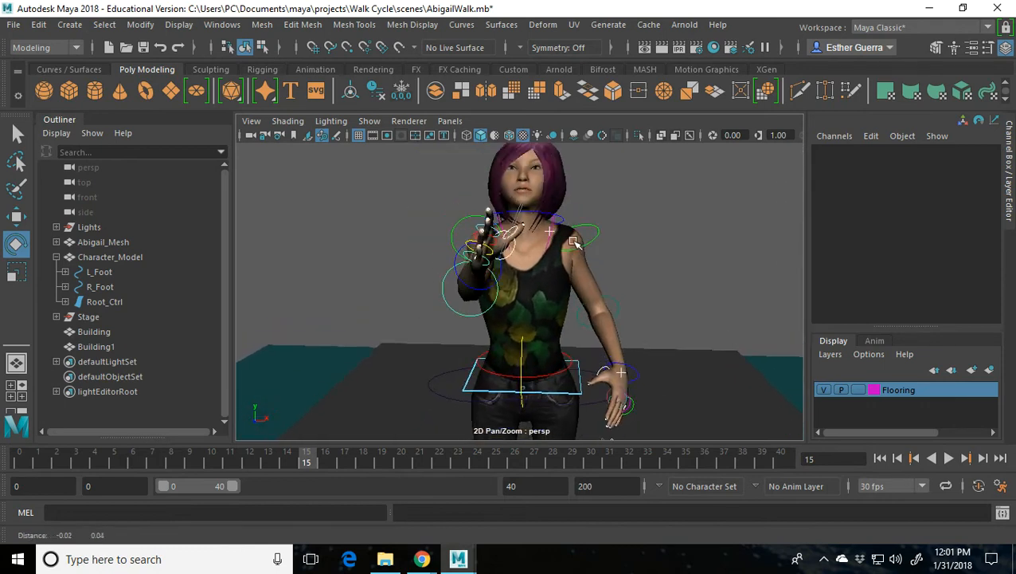
{"action": "left_click", "coordinate": [454, 231]}
{"action": "left_click_drag", "start_coordinate": [470, 275], "coordinate": [490, 286]}
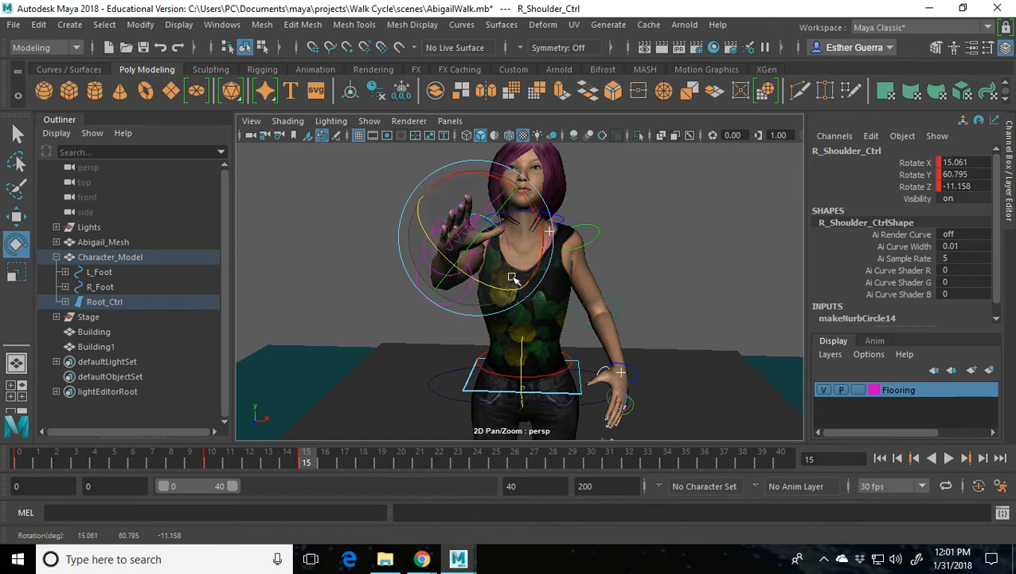
{"action": "left_click", "coordinate": [468, 259]}
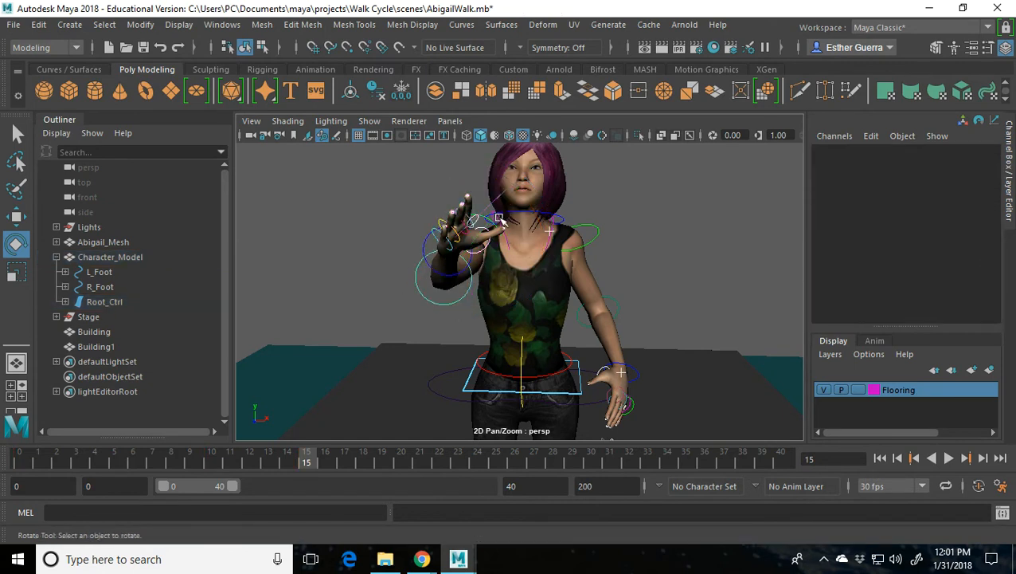
- At frame 15, rotate R_Clavicle_Ctrl to about 13.1 in X, 12.9 in Y and -1.0 in Z, and key it
{"action": "left_click", "coordinate": [499, 219]}
{"action": "left_click", "coordinate": [496, 222]}
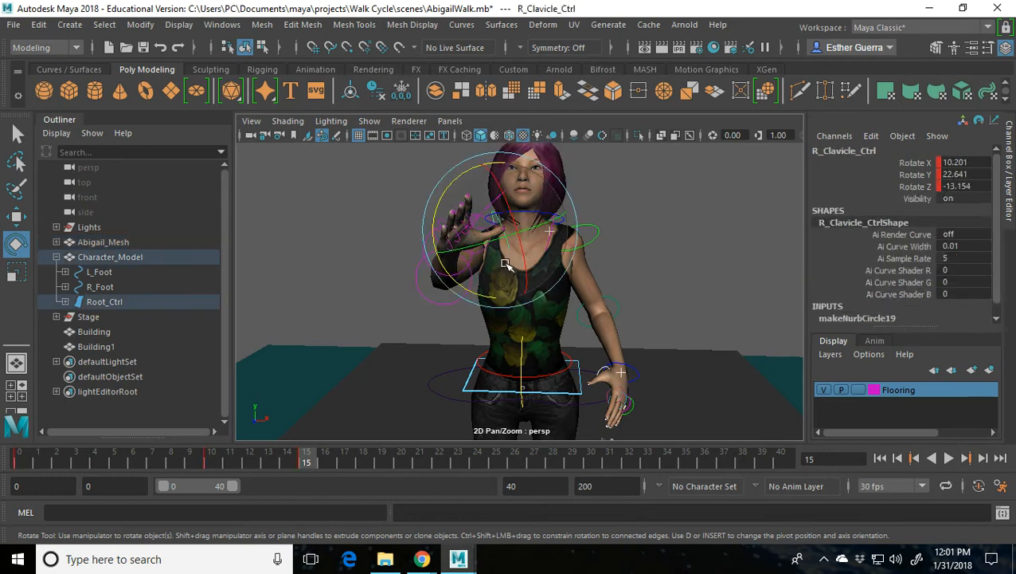
{"action": "left_click_drag", "start_coordinate": [509, 243], "coordinate": [482, 165]}
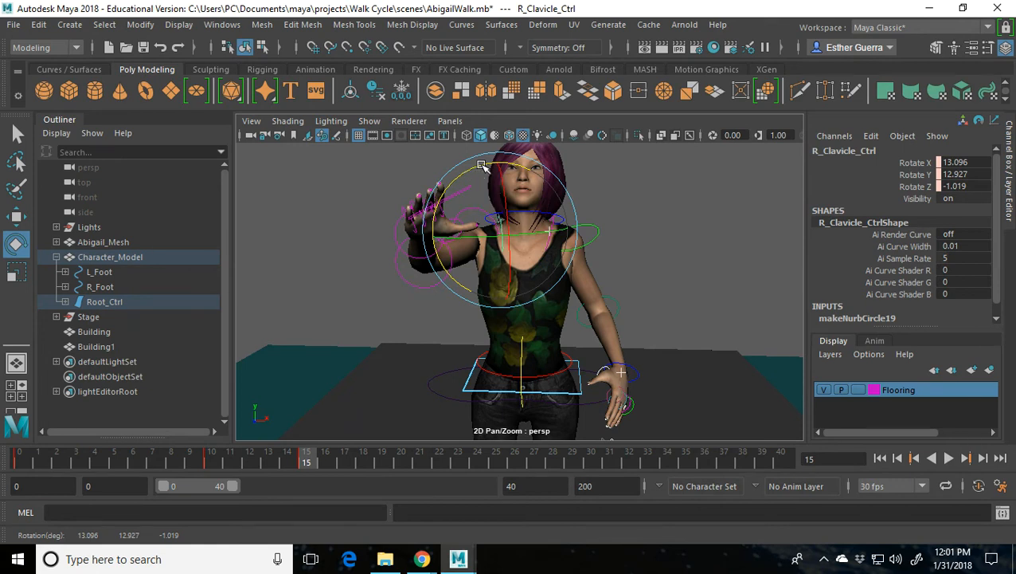
{"action": "key", "text": "s"}
{"action": "mouse_move", "coordinate": [311, 459]}
{"action": "left_mouse_down"}
{"action": "mouse_move", "coordinate": [91, 474]}
{"action": "mouse_move", "coordinate": [393, 488]}
{"action": "mouse_move", "coordinate": [292, 489]}
{"action": "mouse_move", "coordinate": [267, 474]}
{"action": "mouse_move", "coordinate": [289, 476]}
{"action": "mouse_move", "coordinate": [215, 480]}
{"action": "mouse_move", "coordinate": [239, 470]}
{"action": "mouse_move", "coordinate": [324, 480]}
{"action": "mouse_move", "coordinate": [324, 470]}
{"action": "left_mouse_up"}
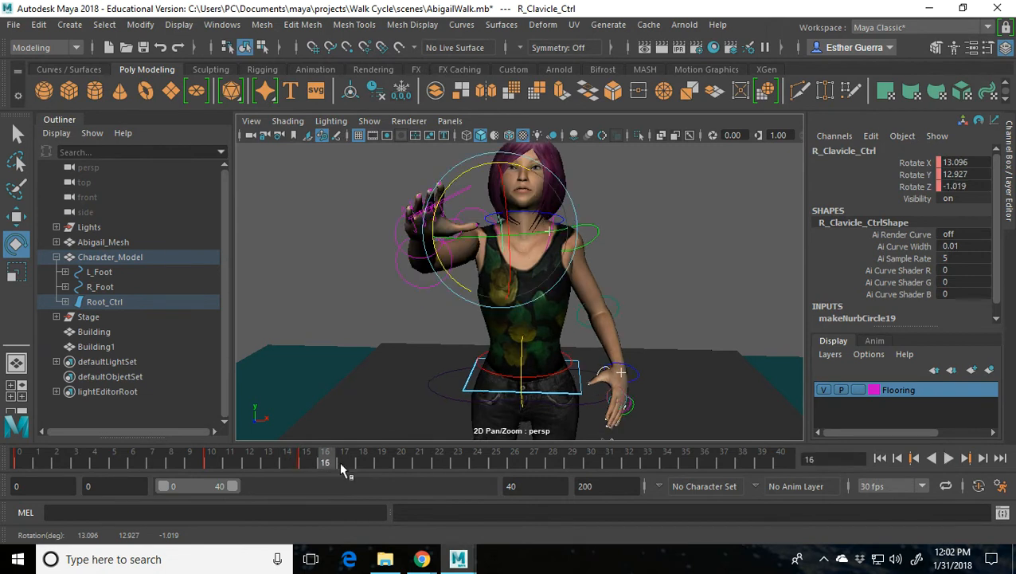
- Key L_Shoulder_Ctrl at frame 0, and at frame 10 rotate it to about 7.3 in X, 5.6 in Y and -50.8 in Z
{"action": "left_click", "coordinate": [601, 239]}
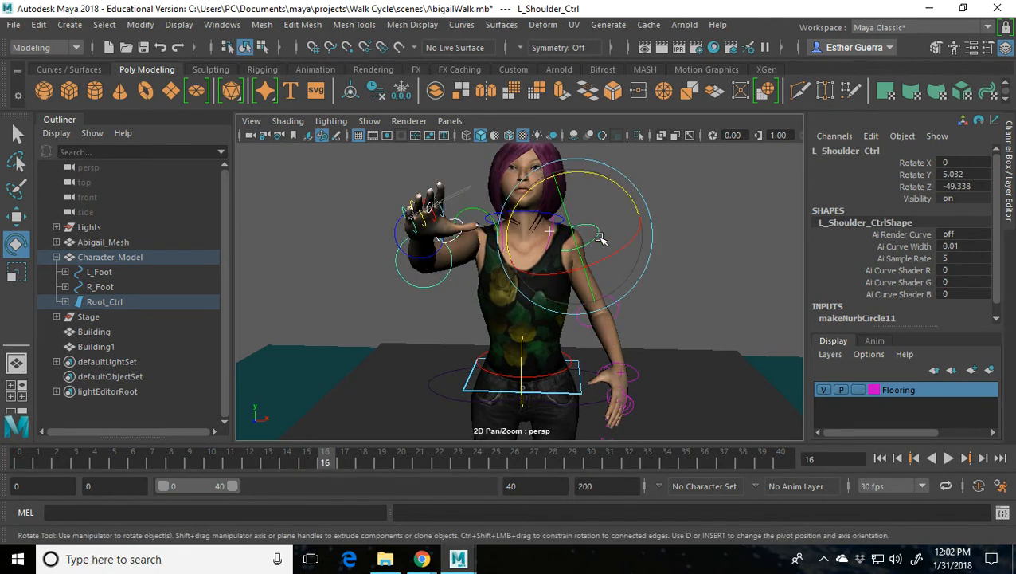
{"action": "left_click", "coordinate": [29, 463]}
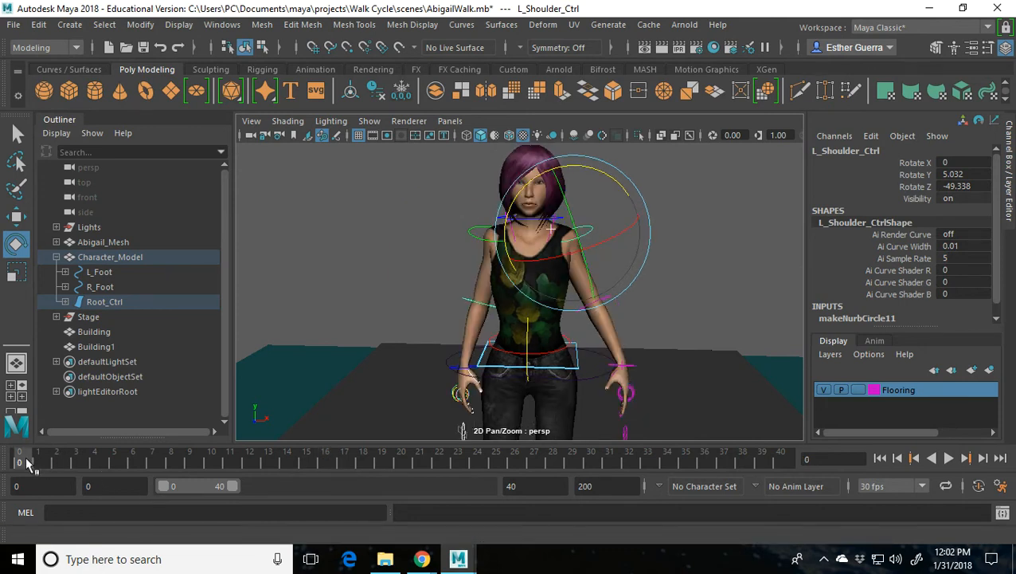
{"action": "key", "text": "s"}
{"action": "left_click", "coordinate": [210, 462]}
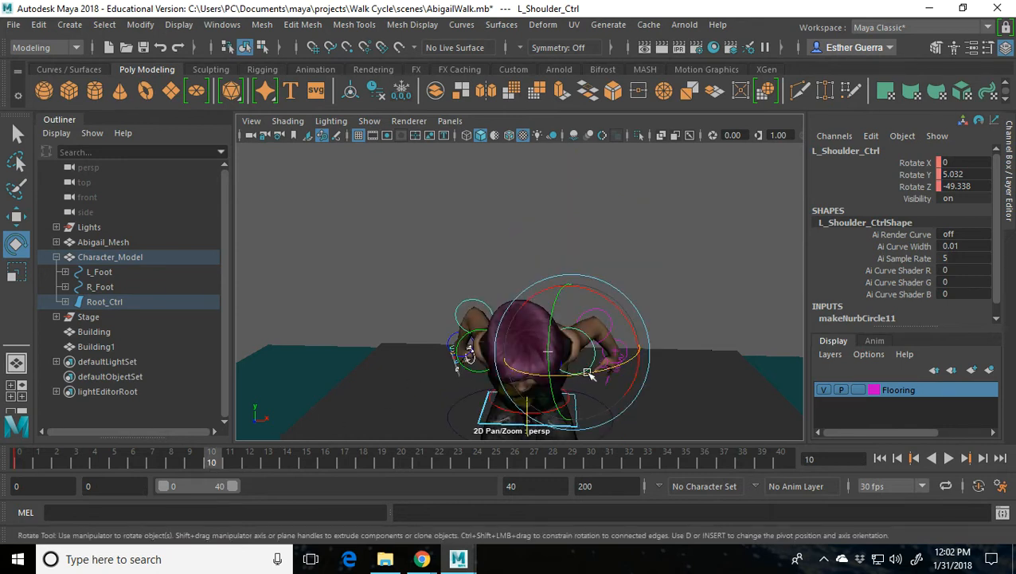
{"action": "mouse_move", "coordinate": [642, 335]}
{"action": "left_mouse_down"}
{"action": "mouse_move", "coordinate": [619, 386]}
{"action": "mouse_move", "coordinate": [641, 342]}
{"action": "left_mouse_up"}
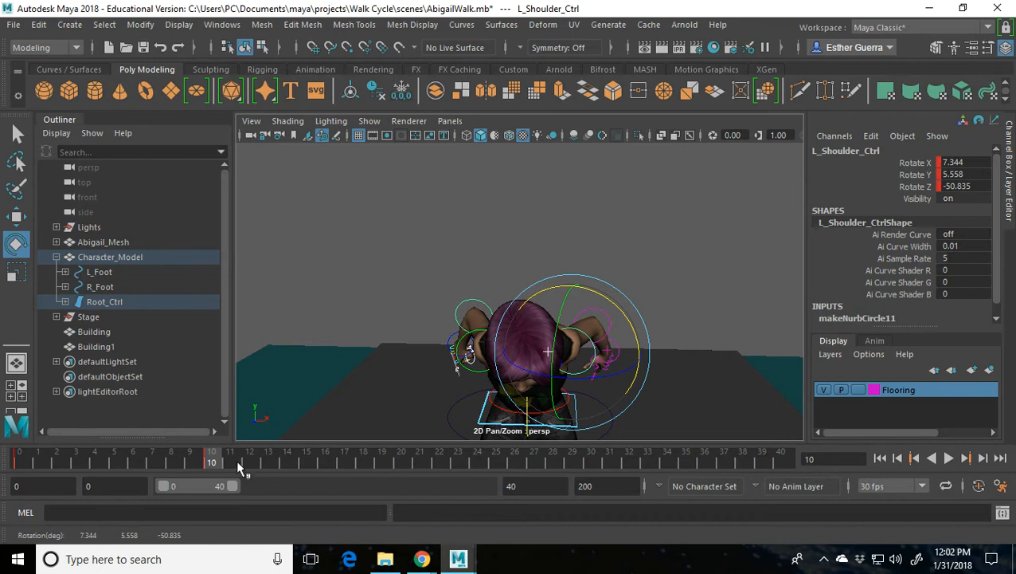
{"action": "key", "text": "alt+v"}
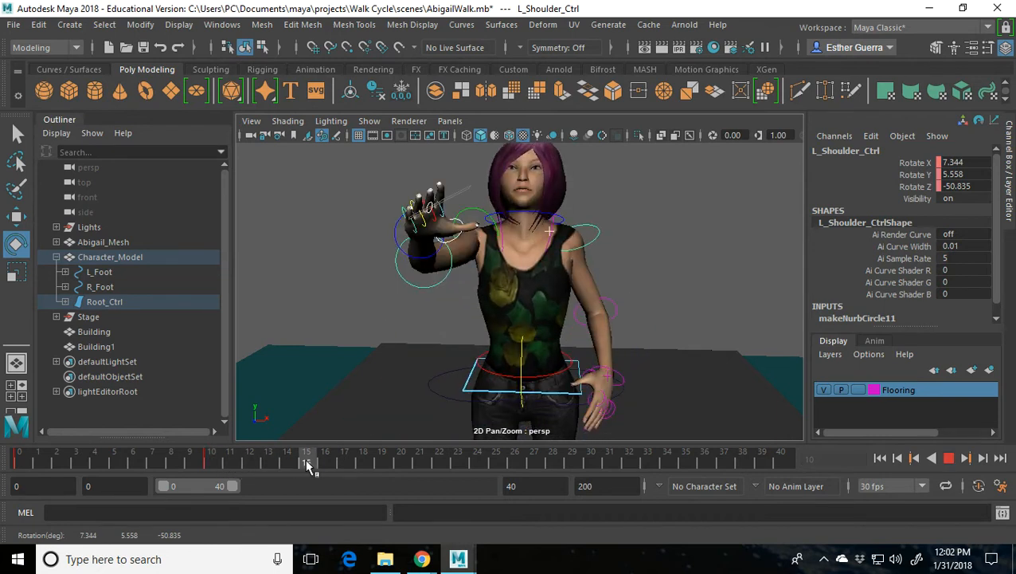
- At frame 15, rotate L_Shoulder_Ctrl to about -38.1 in X, -73.6 in Y and 2.4 in Z, key it, and review the motion
{"action": "left_click_drag", "start_coordinate": [307, 462], "coordinate": [307, 462]}
{"action": "left_click_drag", "start_coordinate": [557, 190], "coordinate": [630, 247]}
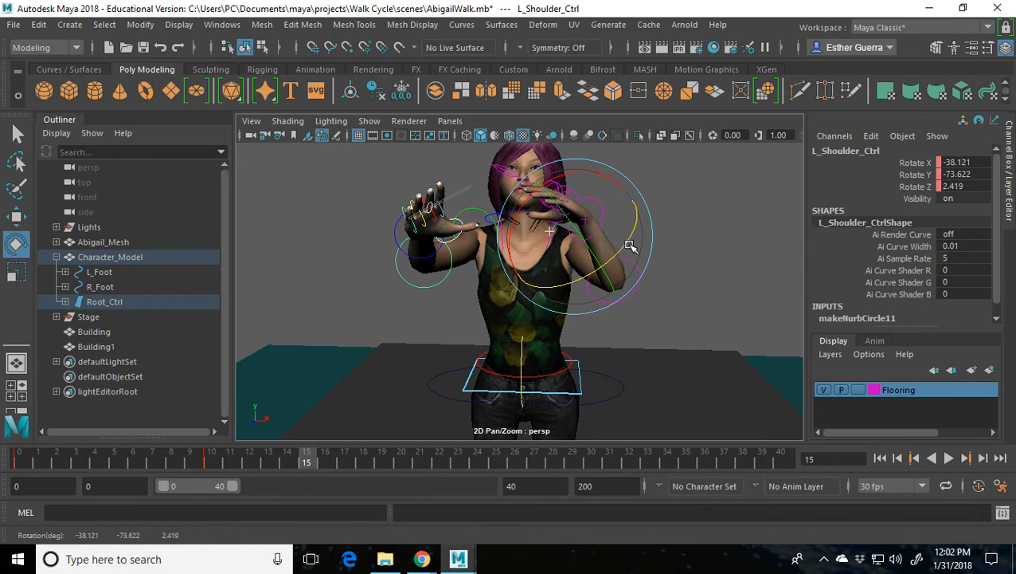
{"action": "key", "text": "s"}
{"action": "left_click_drag", "start_coordinate": [306, 464], "coordinate": [280, 452]}
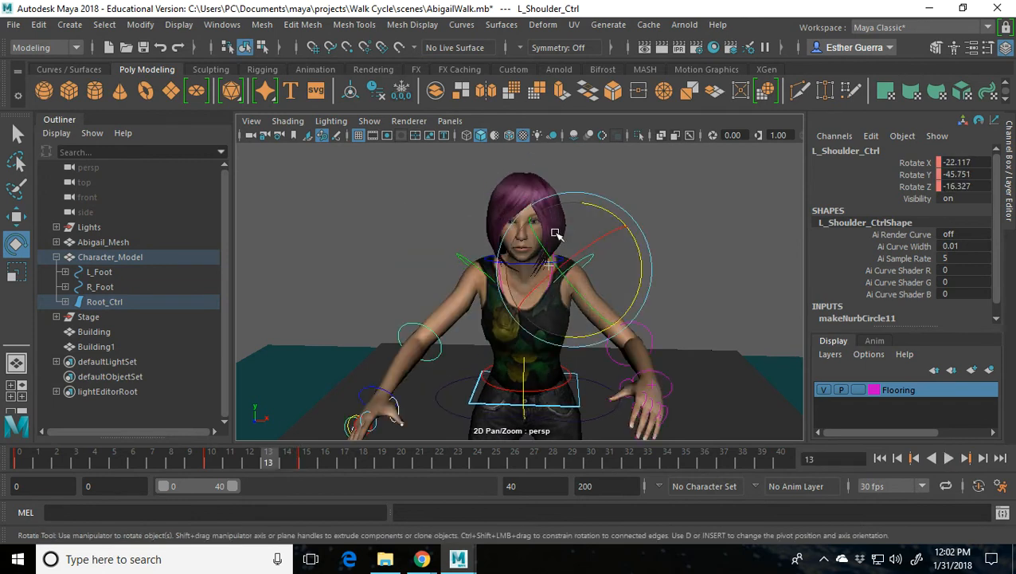
- Key L_Clavicle_Ctrl's rotation at frame 0, and at frame 10 rotate it to about -0.4 in X, 4.2 in Y and -18.8 in Z
{"action": "left_click", "coordinate": [558, 266]}
{"action": "left_click", "coordinate": [550, 271]}
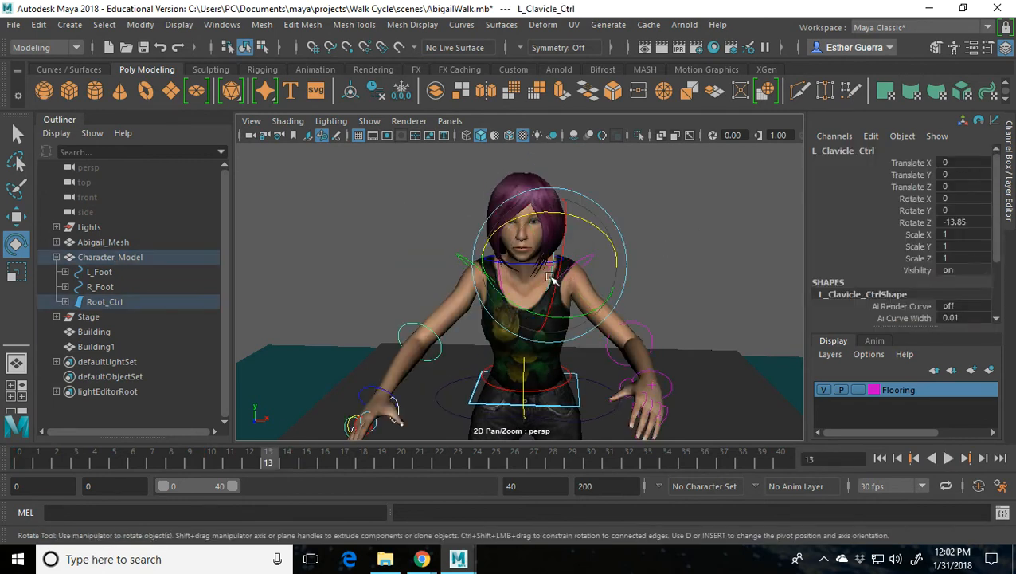
{"action": "left_click", "coordinate": [27, 464]}
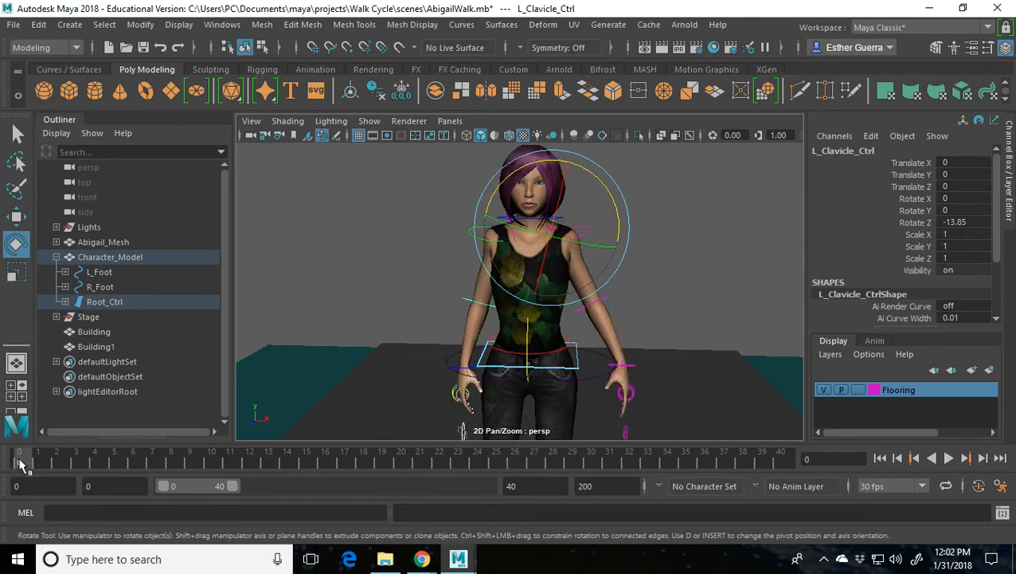
{"action": "key", "text": "shift+e"}
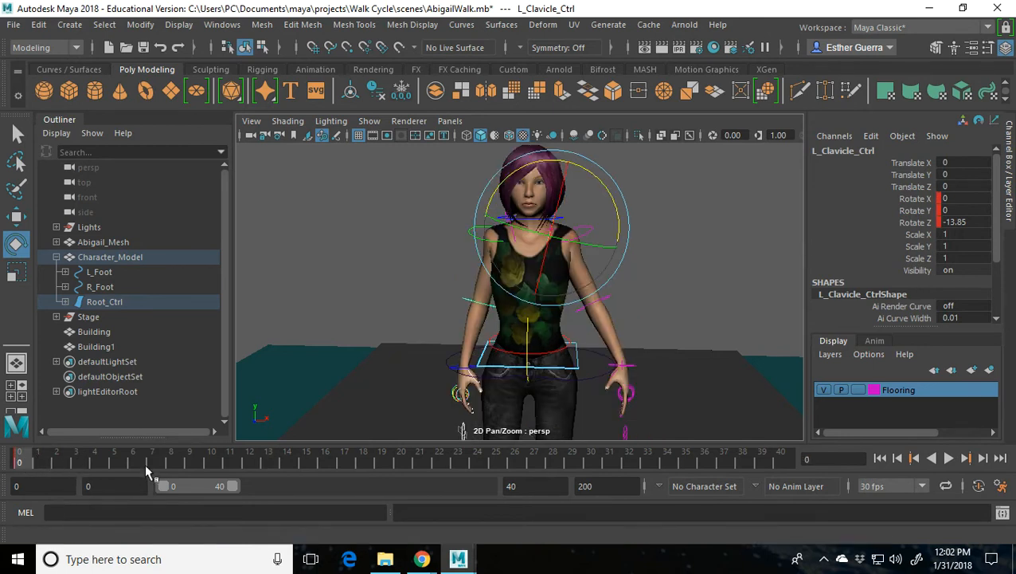
{"action": "left_click", "coordinate": [213, 461]}
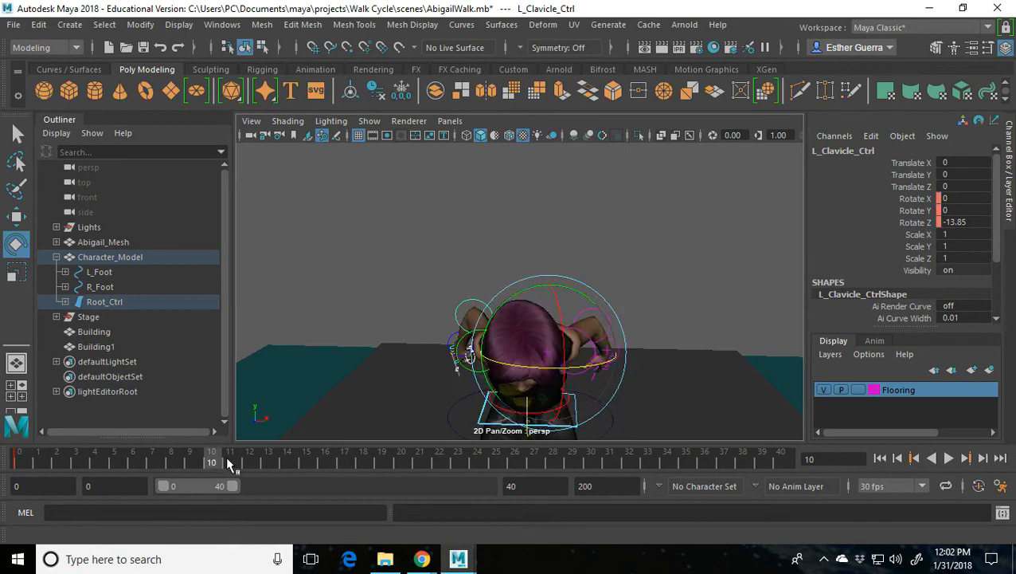
{"action": "left_click_drag", "start_coordinate": [582, 297], "coordinate": [574, 288]}
{"action": "left_click_drag", "start_coordinate": [572, 368], "coordinate": [583, 373]}
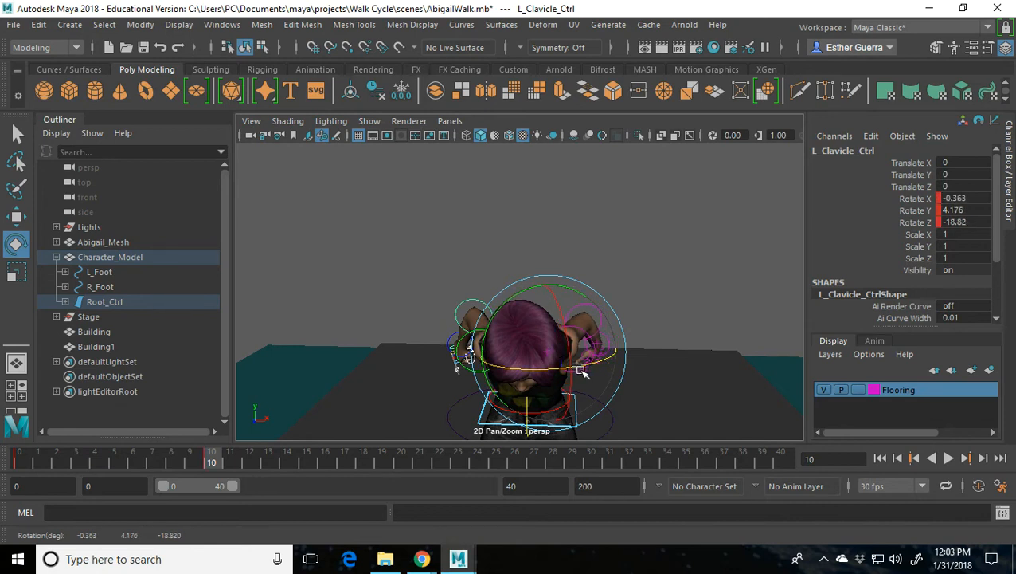
- At frame 15, rotate L_Clavicle_Ctrl to about 0.8 in X, 14.8 in Y and -3.6 in Z, and review the motion
{"action": "left_click", "coordinate": [309, 462]}
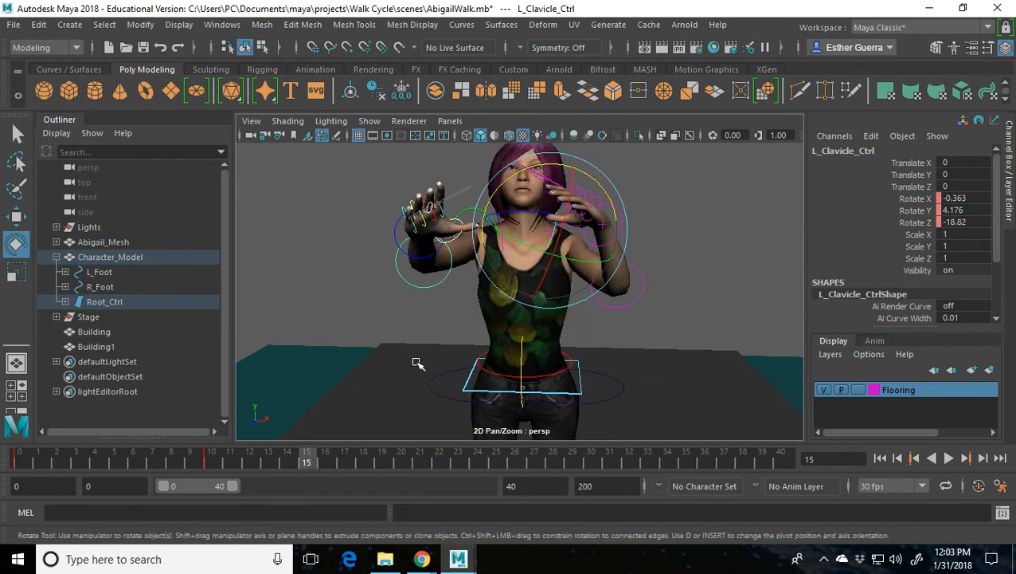
{"action": "left_click_drag", "start_coordinate": [511, 239], "coordinate": [532, 247]}
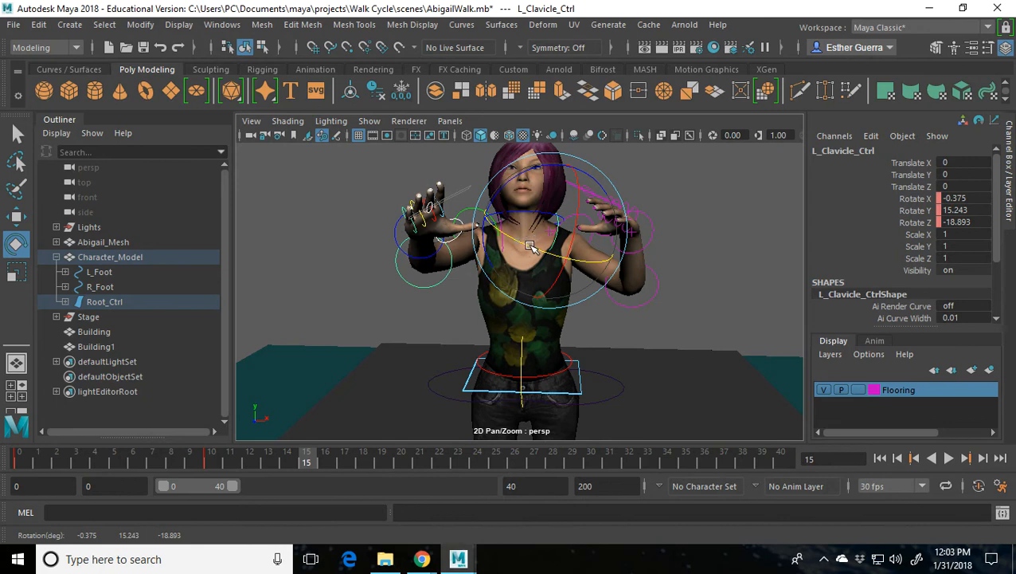
{"action": "left_click_drag", "start_coordinate": [516, 184], "coordinate": [509, 205]}
{"action": "left_click_drag", "start_coordinate": [567, 222], "coordinate": [570, 221]}
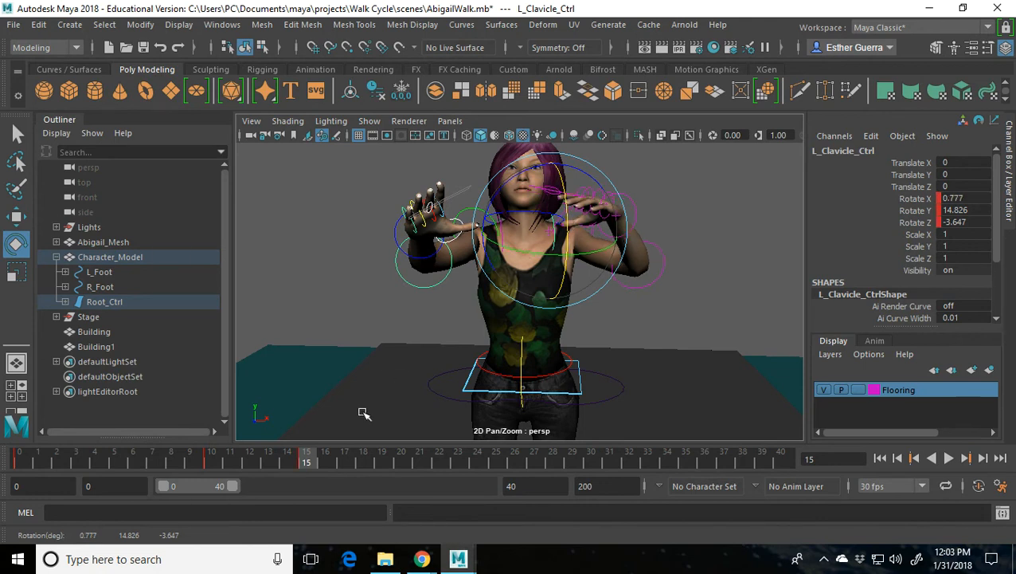
{"action": "left_click_drag", "start_coordinate": [302, 468], "coordinate": [261, 477]}
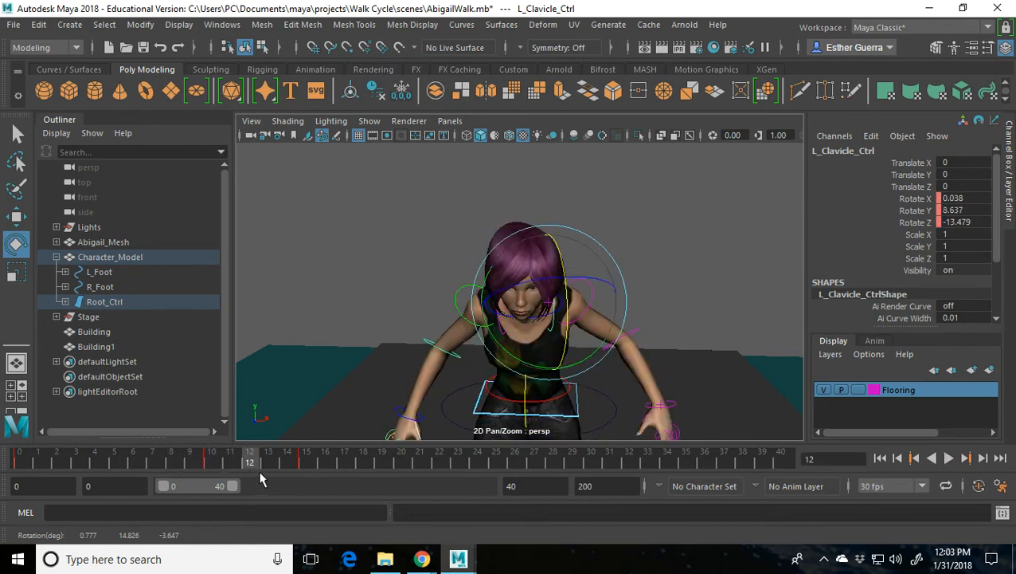
- At frame 0, rotate L_wrist_Ctrl to about 7.6 in X, -0.2 in Y and -18.6 in Z
{"action": "left_click", "coordinate": [676, 404]}
{"action": "left_click", "coordinate": [20, 464]}
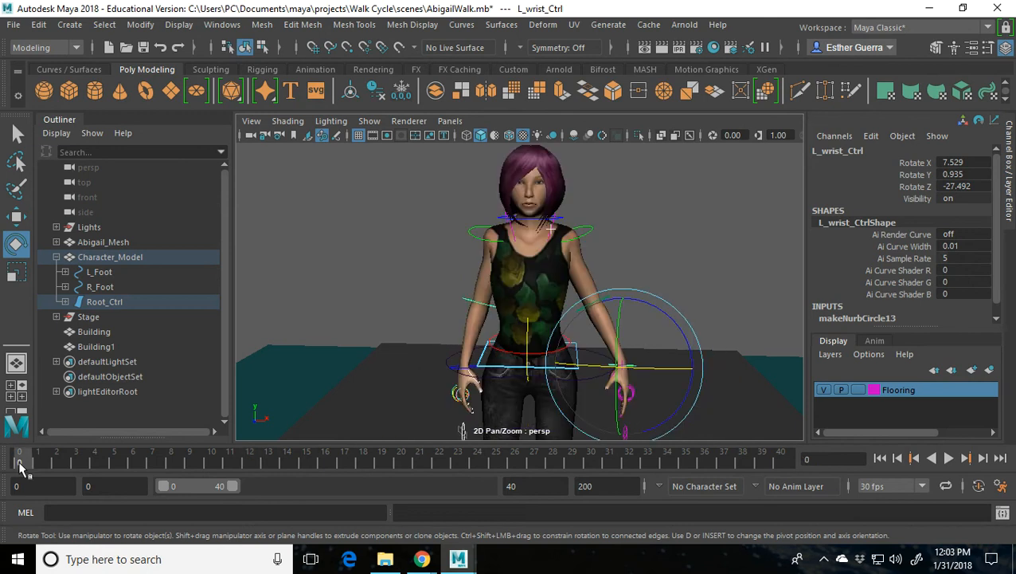
{"action": "left_click_drag", "start_coordinate": [676, 324], "coordinate": [624, 289]}
{"action": "left_click", "coordinate": [620, 239]}
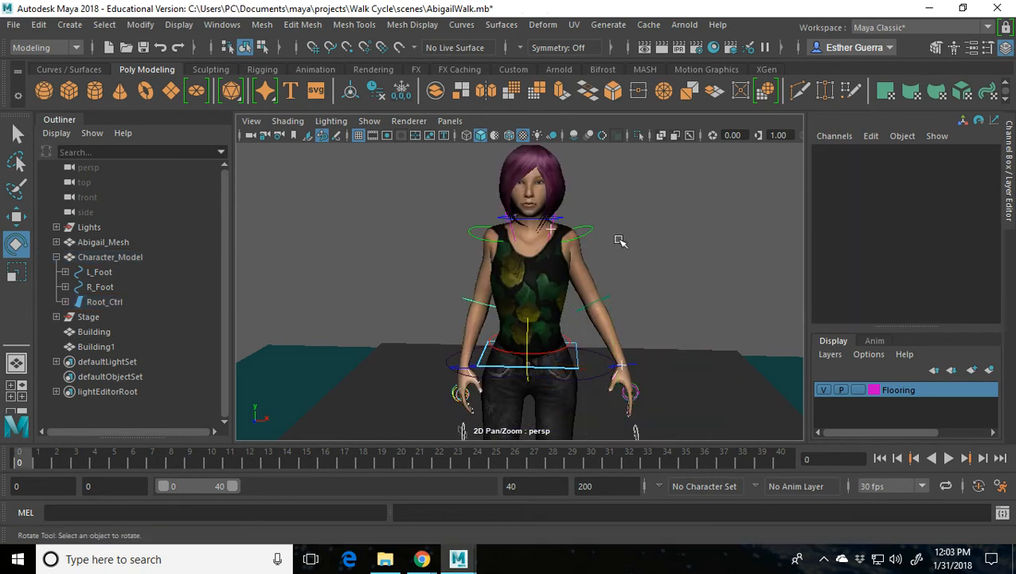
- At frame 0, rotate L_Shoulder_Ctrl to about -0.8 in X, 5.0 in Y and -58.6 in Z, key it, and play back the animation
{"action": "left_click", "coordinate": [591, 232]}
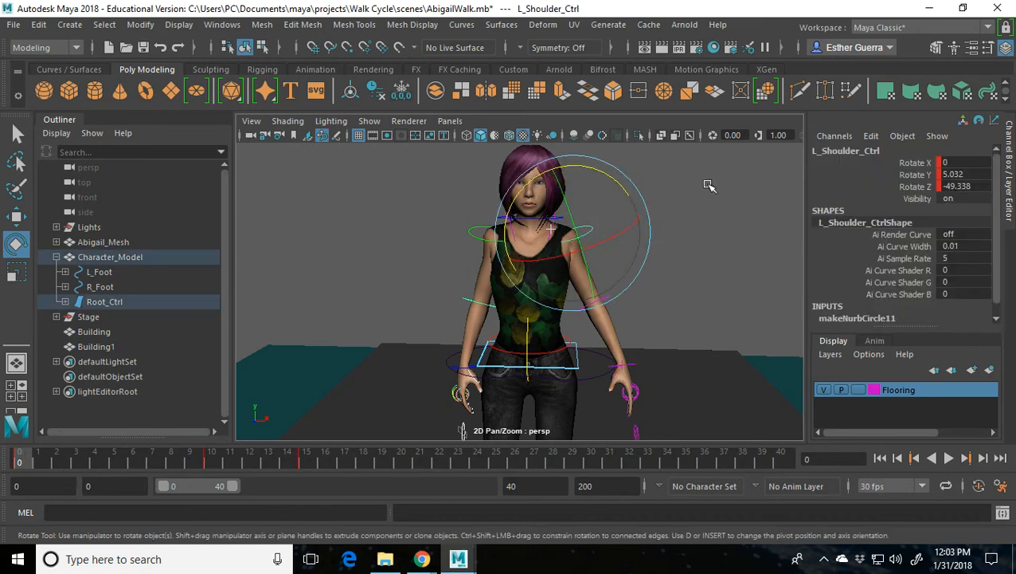
{"action": "left_click_drag", "start_coordinate": [623, 188], "coordinate": [626, 205]}
{"action": "key", "text": "s"}
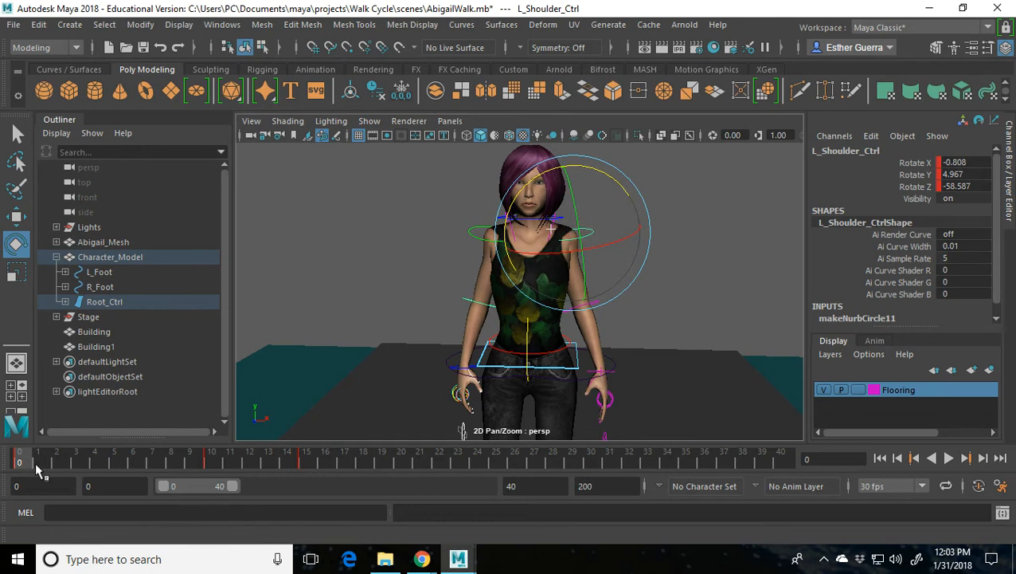
{"action": "key", "text": "alt+v"}
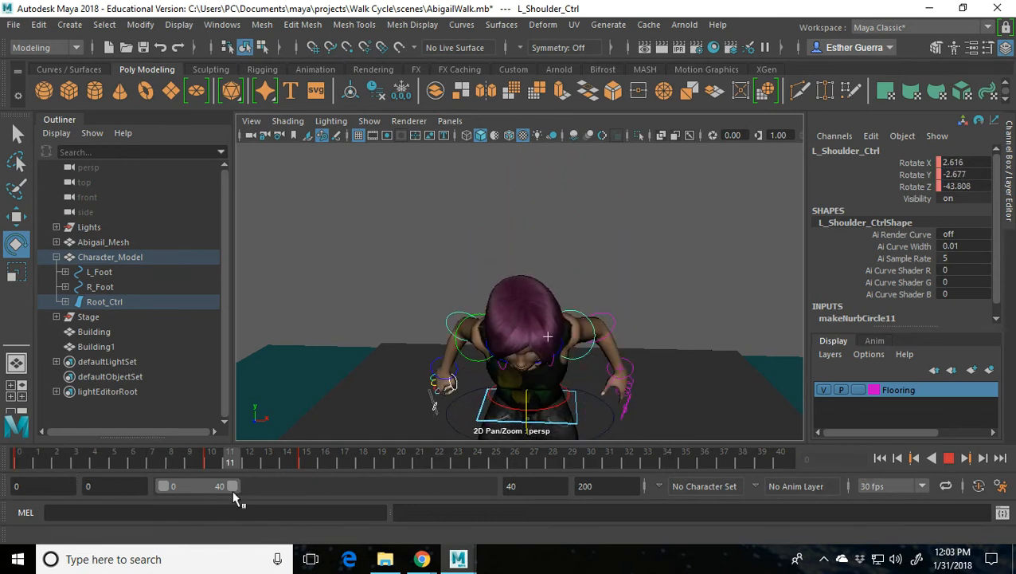
{"action": "key", "text": "alt+v"}
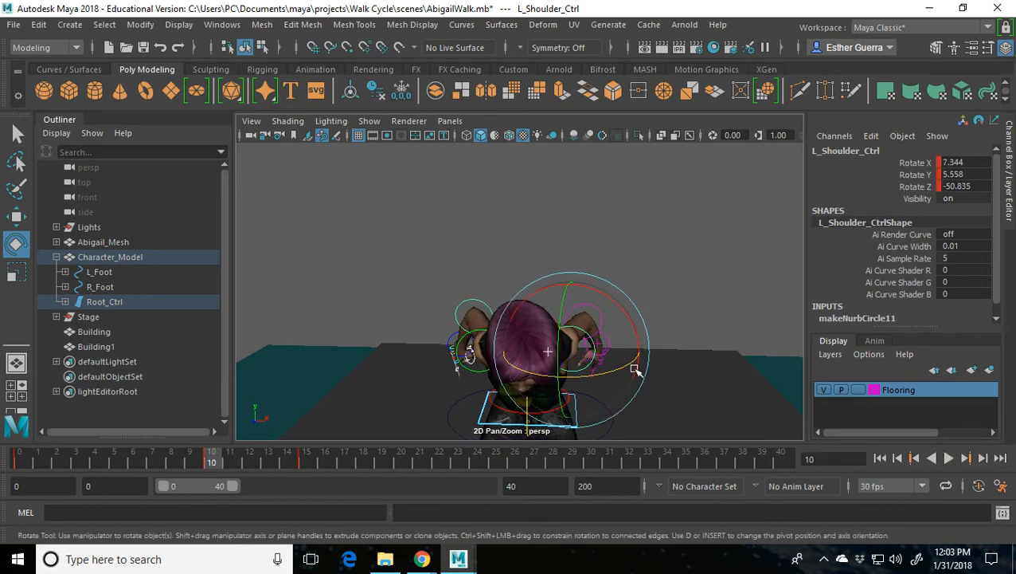
{"action": "left_click_drag", "start_coordinate": [570, 347], "coordinate": [550, 357]}
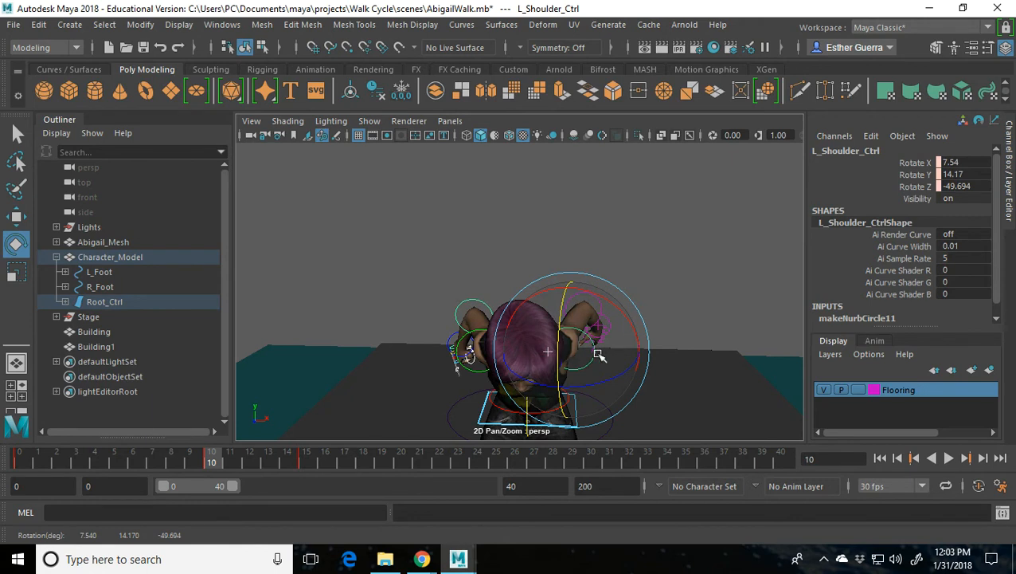
{"action": "key", "text": "ctrl+z"}
{"action": "left_click", "coordinate": [647, 339]}
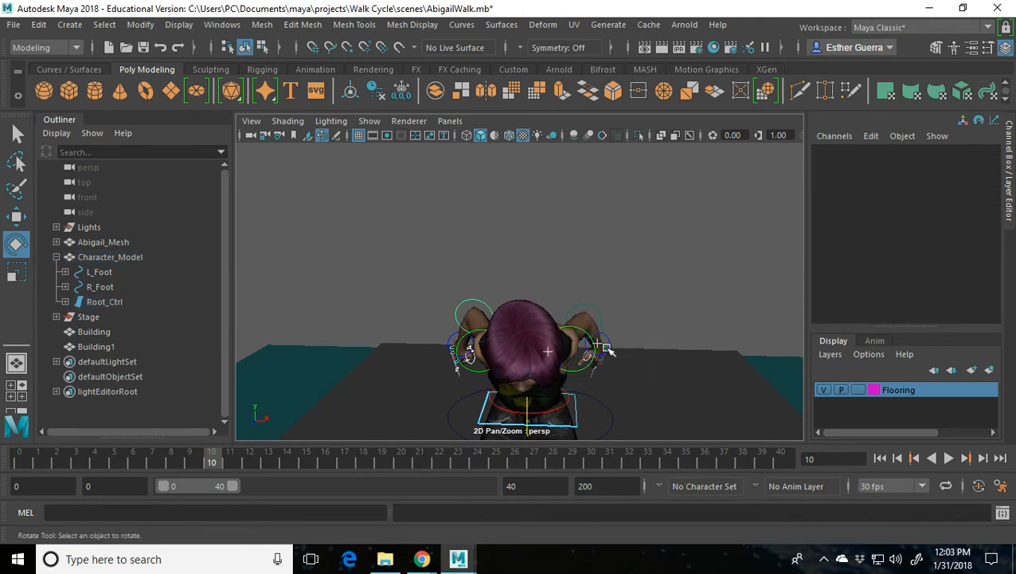
- At frame 0, rotate L_wrist_Ctrl to about 7.5 in X, -0.8 in Y and -14.1 in Z, key it, and go to frame 10
{"action": "left_click", "coordinate": [615, 350]}
{"action": "left_click", "coordinate": [607, 345]}
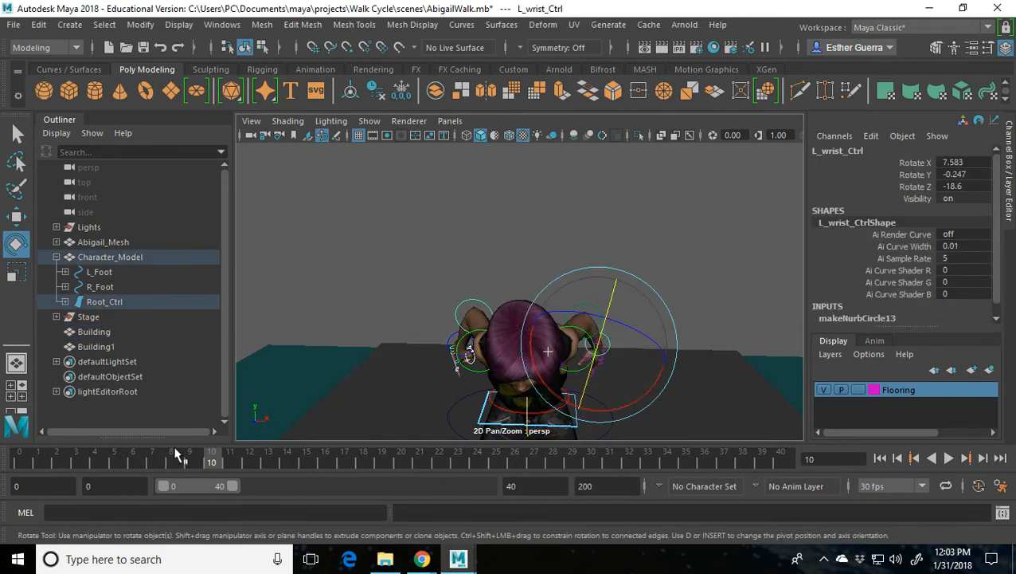
{"action": "left_click", "coordinate": [22, 458]}
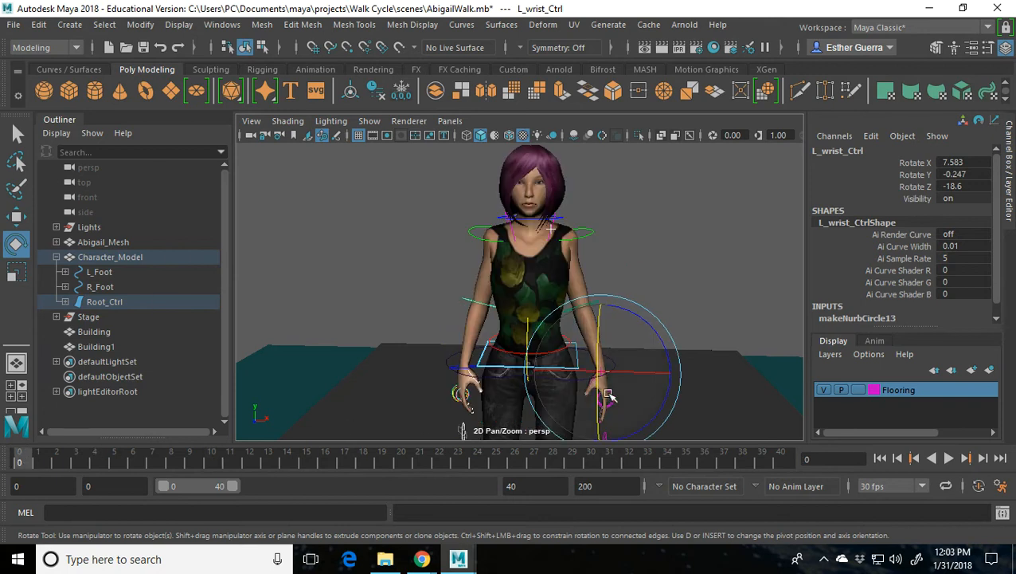
{"action": "left_click_drag", "start_coordinate": [669, 341], "coordinate": [666, 333]}
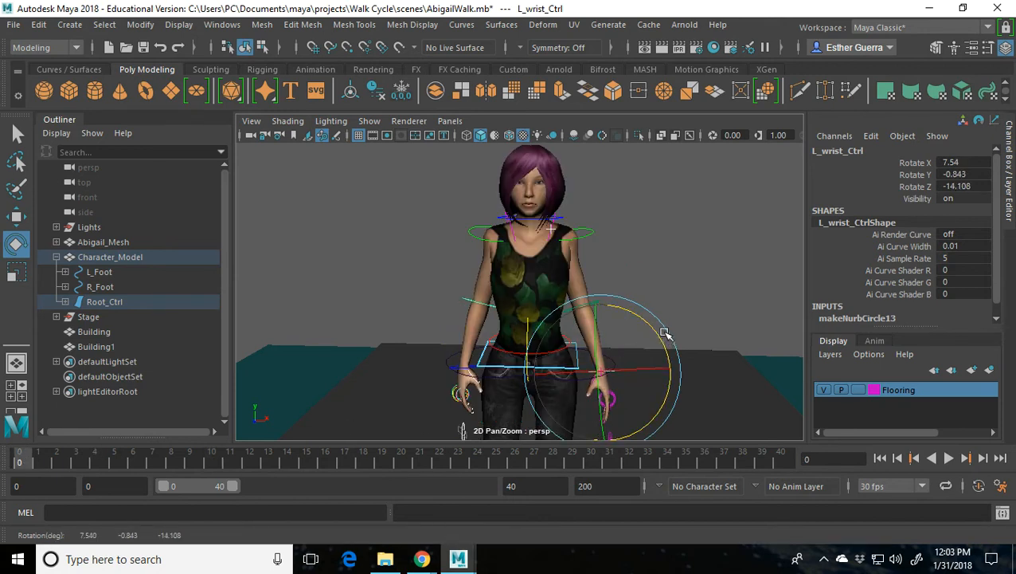
{"action": "key", "text": "s"}
{"action": "left_click", "coordinate": [212, 461]}
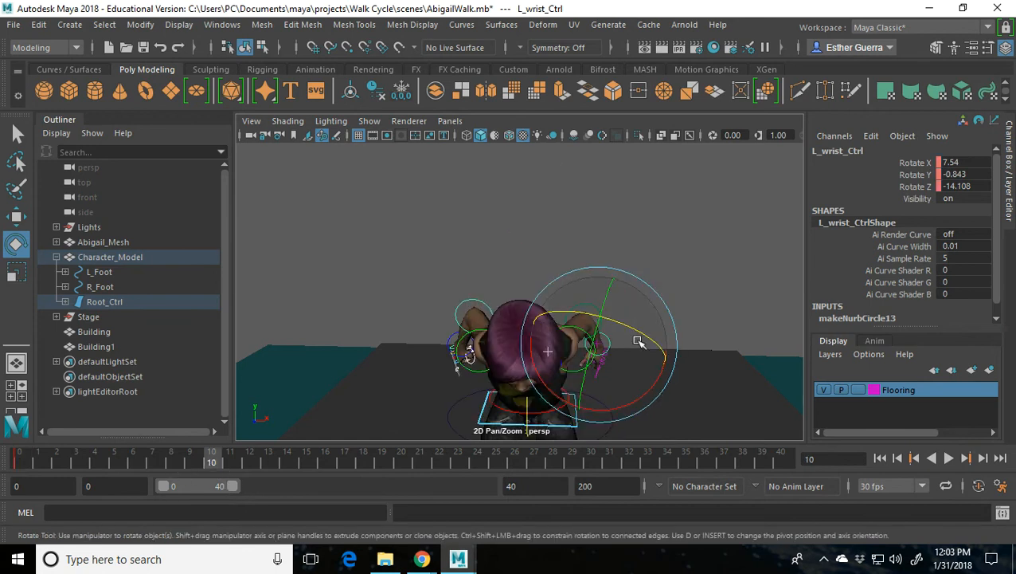
- Rotate and key L_wrist_Ctrl at about 9.4, 20.3, -7.3 on frame 10 and about -2.0, 20.8, 2.3 on frame 15
{"action": "left_click_drag", "start_coordinate": [590, 359], "coordinate": [627, 356]}
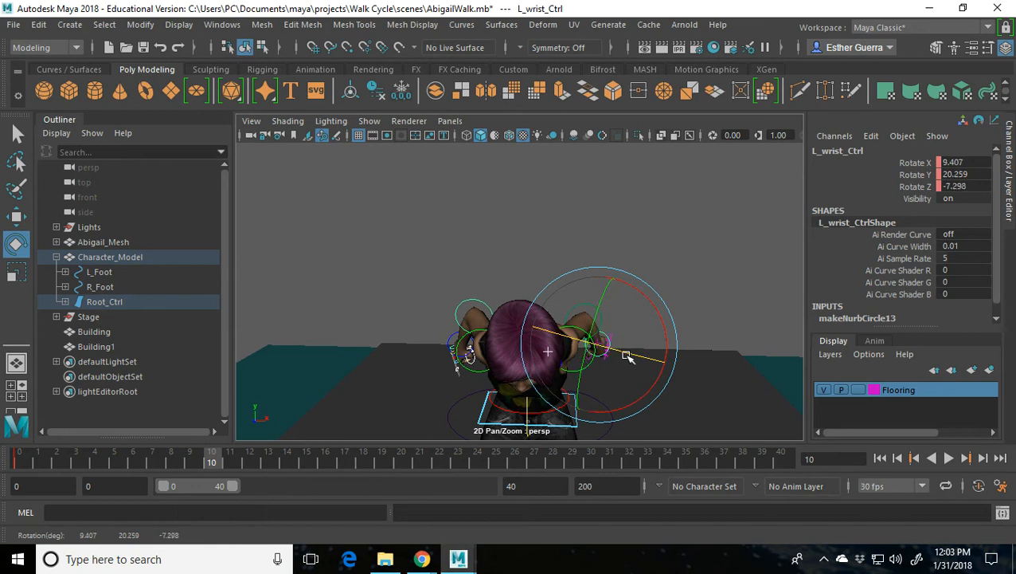
{"action": "key", "text": "s"}
{"action": "left_click", "coordinate": [306, 461]}
{"action": "left_click_drag", "start_coordinate": [667, 252], "coordinate": [669, 296]}
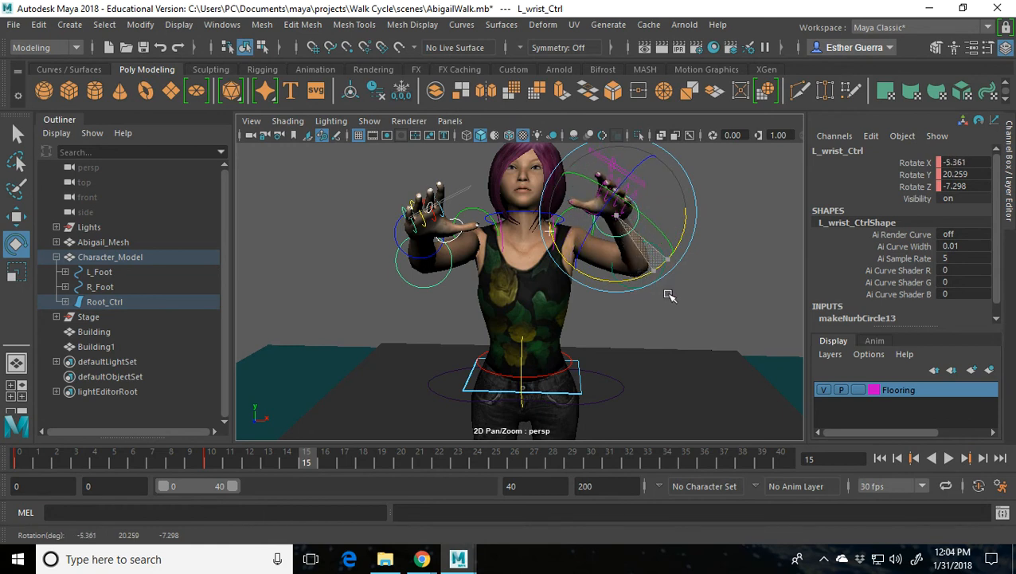
{"action": "left_click_drag", "start_coordinate": [597, 219], "coordinate": [605, 208]}
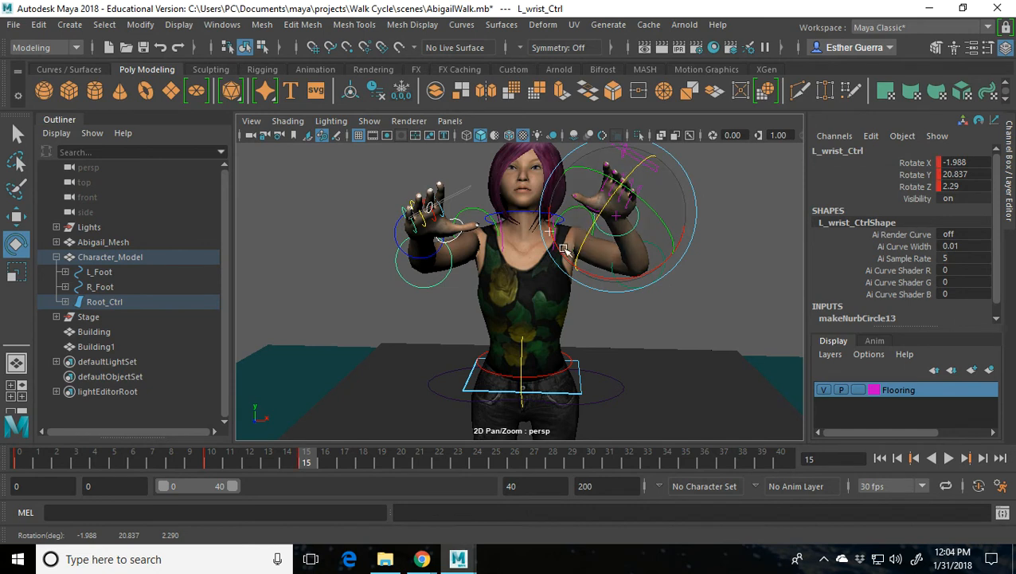
- Review the crouch and arm swing from the character's side by scrubbing the frames and playing back the animation
{"action": "left_click_drag", "start_coordinate": [307, 460], "coordinate": [101, 458]}
{"action": "scroll", "coordinate": [365, 335], "scroll_direction": "down", "scroll_amount": 3}
{"action": "left_click_drag", "start_coordinate": [367, 331], "coordinate": [512, 368], "text": "alt"}
{"action": "middle_click_drag", "start_coordinate": [512, 368], "coordinate": [484, 376], "text": "alt"}
{"action": "scroll", "coordinate": [584, 352], "scroll_direction": "up", "scroll_amount": 5}
{"action": "middle_click_drag", "start_coordinate": [594, 379], "coordinate": [593, 379], "text": "alt"}
{"action": "left_click_drag", "start_coordinate": [594, 379], "coordinate": [565, 311], "text": "alt"}
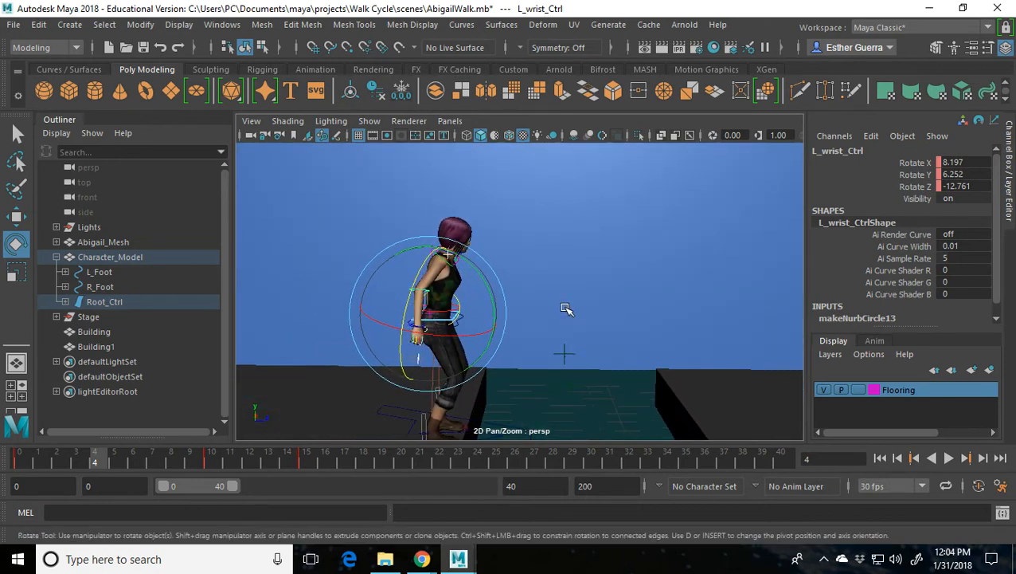
{"action": "left_click", "coordinate": [17, 458]}
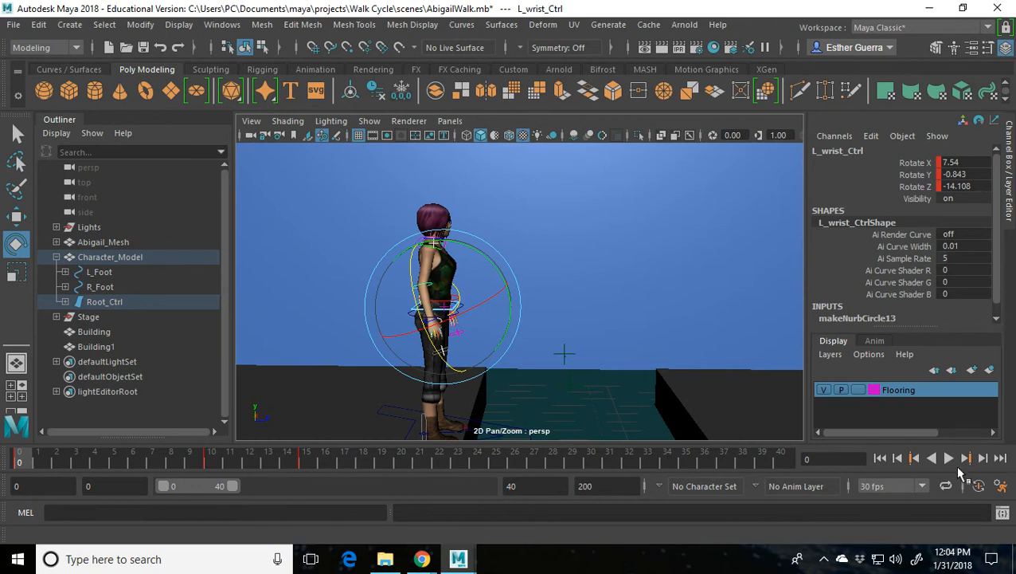
{"action": "left_click", "coordinate": [950, 457]}
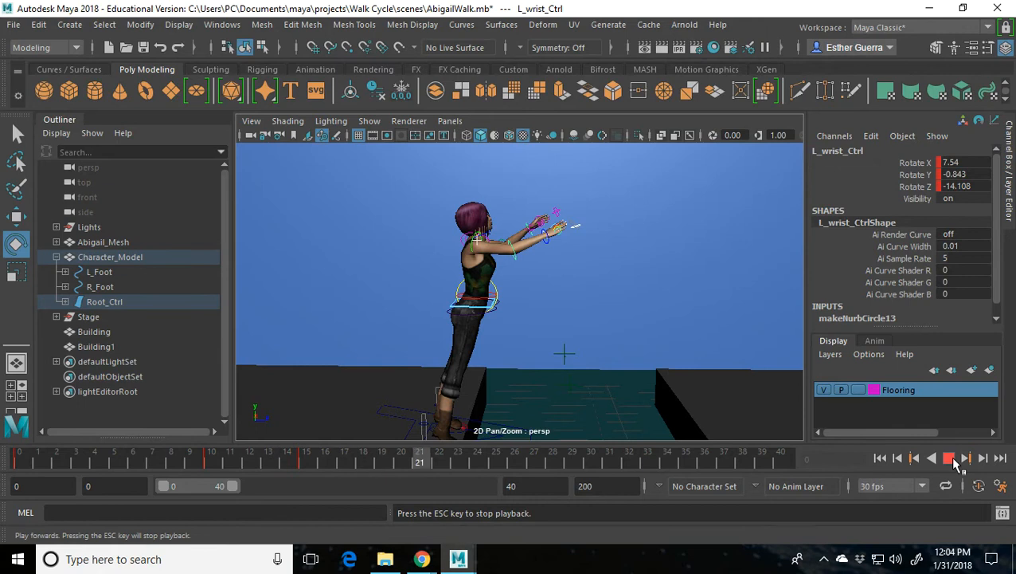
{"action": "left_click", "coordinate": [951, 458]}
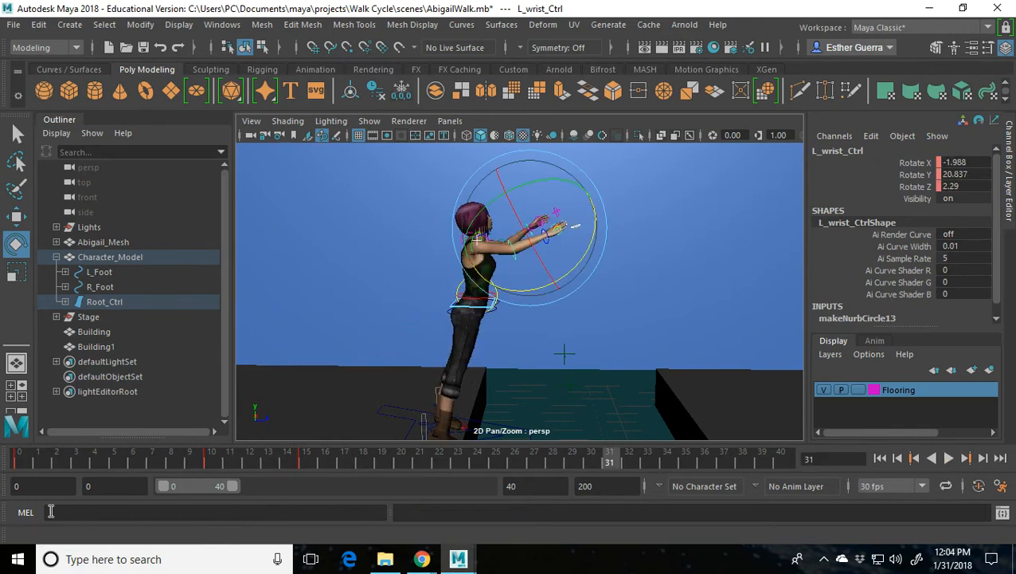
{"action": "left_click_drag", "start_coordinate": [58, 467], "coordinate": [94, 541]}
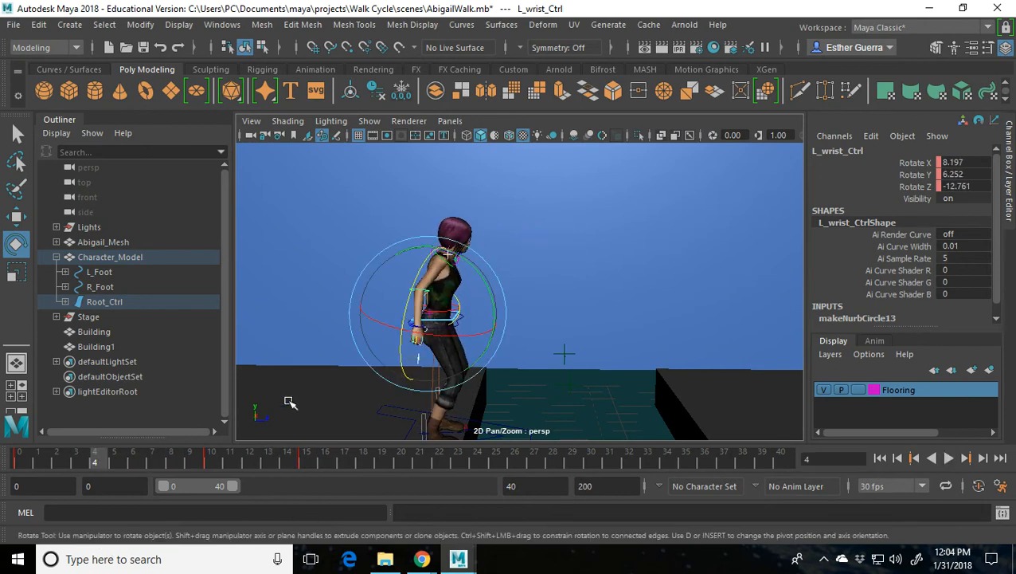
- At frame 10, rotate R_Elbow_Ctrl to about 35.6 in Y and key it
{"action": "left_click", "coordinate": [341, 368]}
{"action": "left_click", "coordinate": [410, 291]}
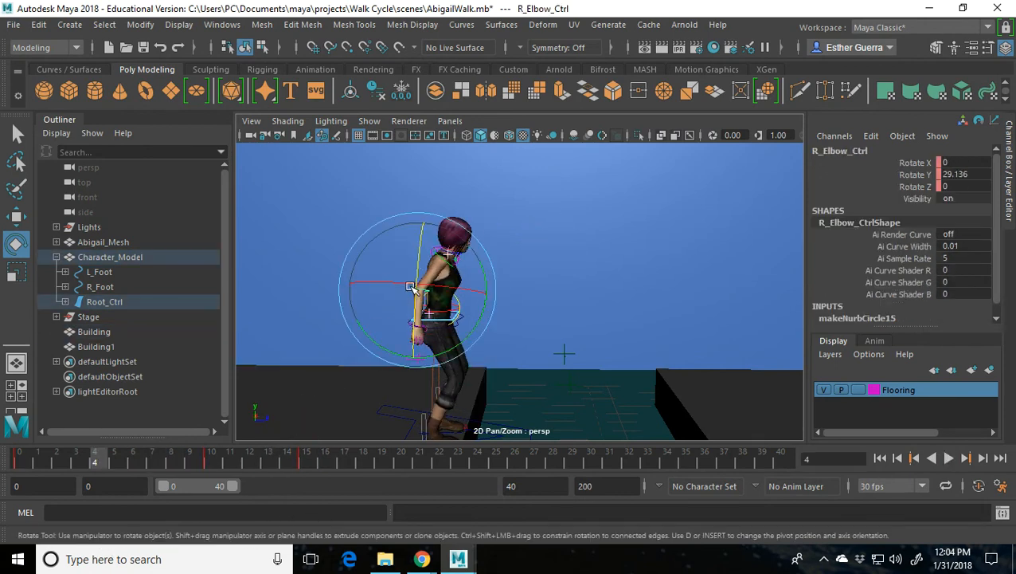
{"action": "left_click", "coordinate": [212, 467]}
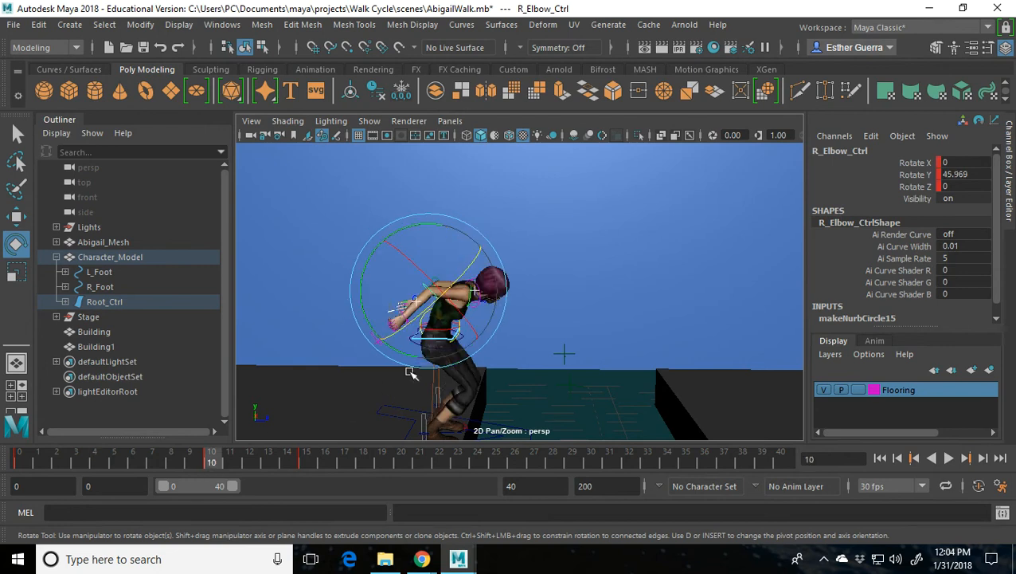
{"action": "left_click_drag", "start_coordinate": [418, 229], "coordinate": [430, 230]}
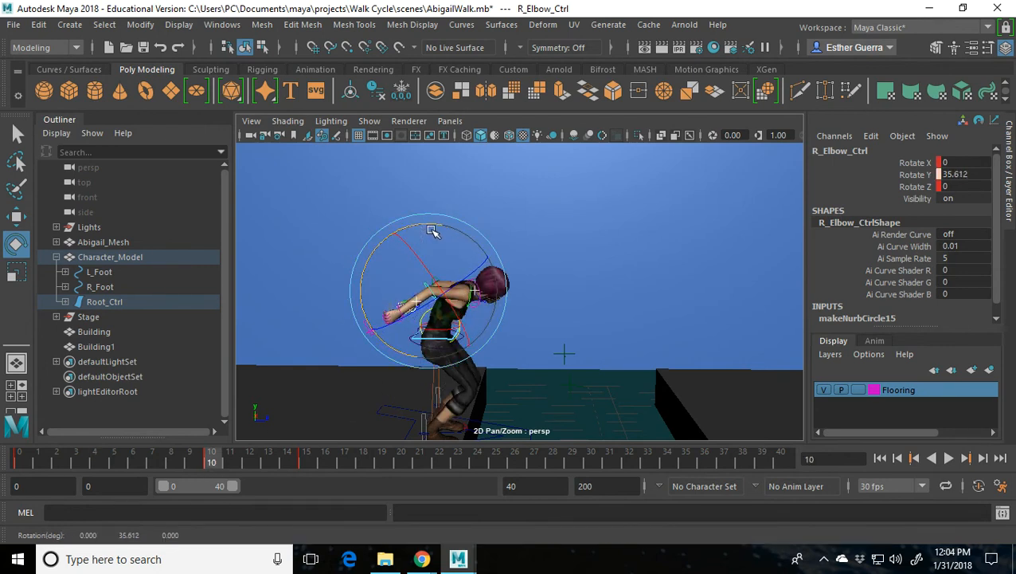
{"action": "key", "text": "s"}
- At frame 0, rotate R_Elbow_Ctrl to about 12.7 in Y and review the motion up to frame 10
{"action": "key", "text": "alt+v"}
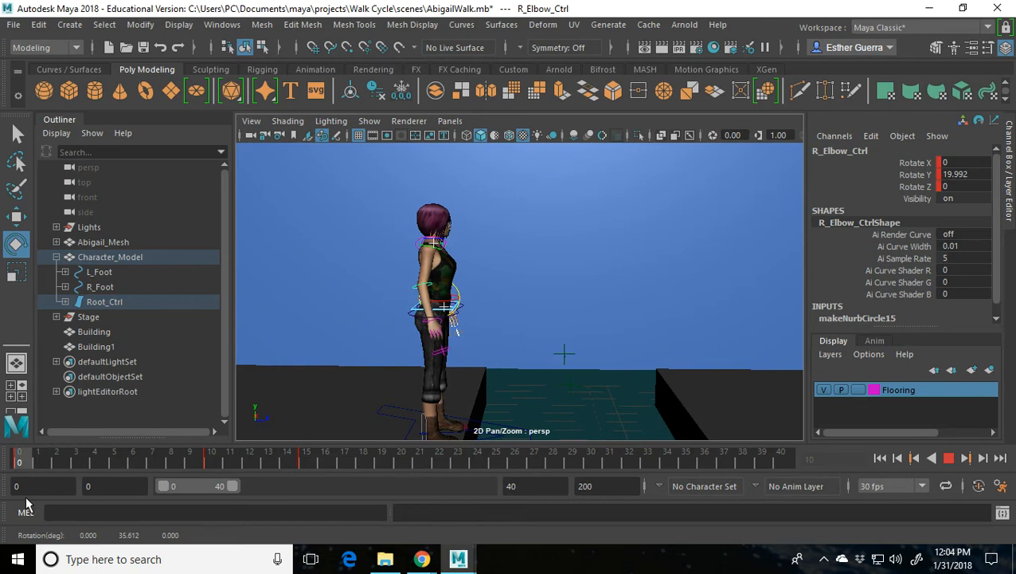
{"action": "mouse_move", "coordinate": [481, 318]}
{"action": "left_mouse_down"}
{"action": "mouse_move", "coordinate": [469, 326]}
{"action": "mouse_move", "coordinate": [478, 327]}
{"action": "left_mouse_up"}
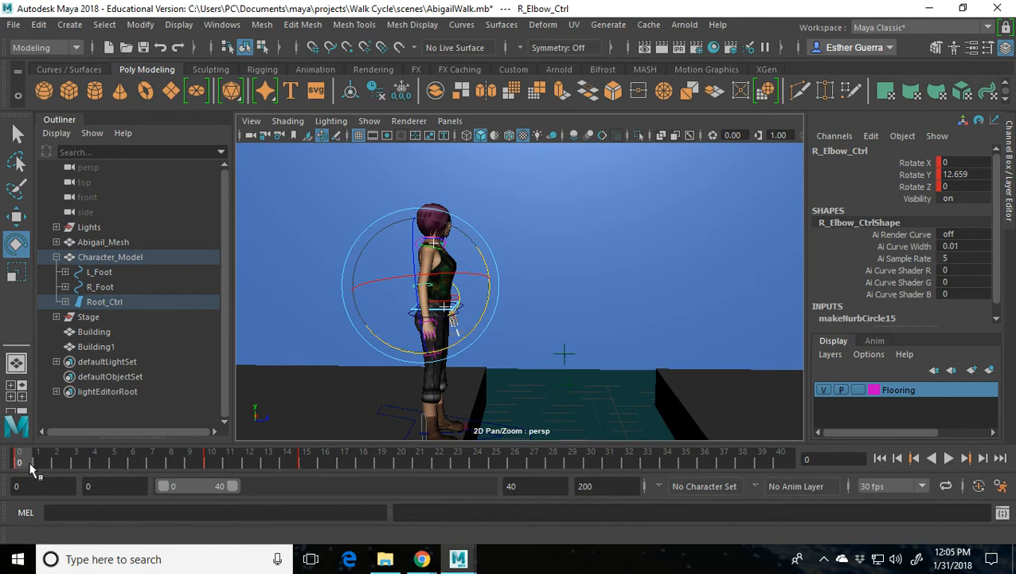
{"action": "key", "text": "alt+v"}
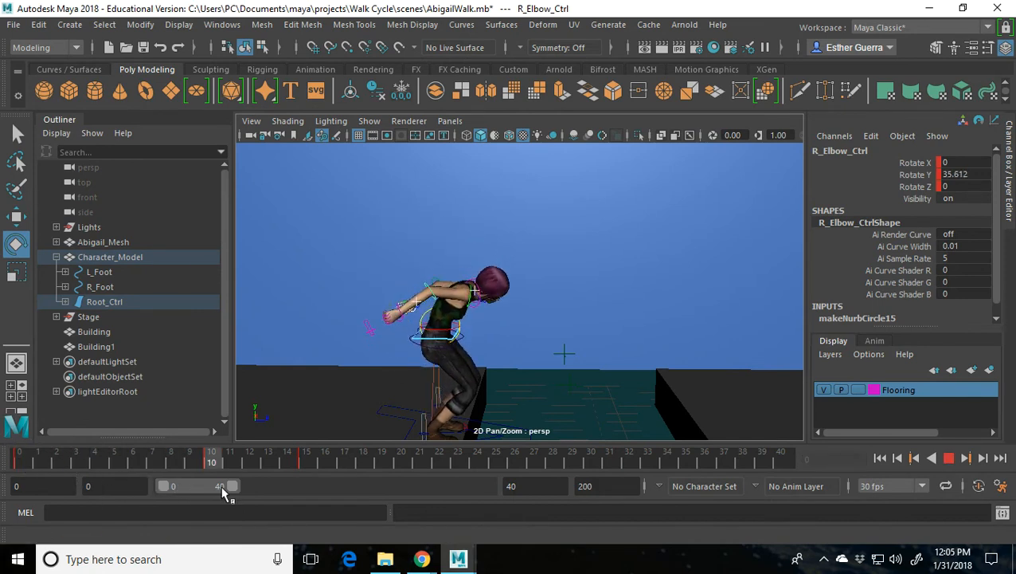
{"action": "key", "text": "alt+v"}
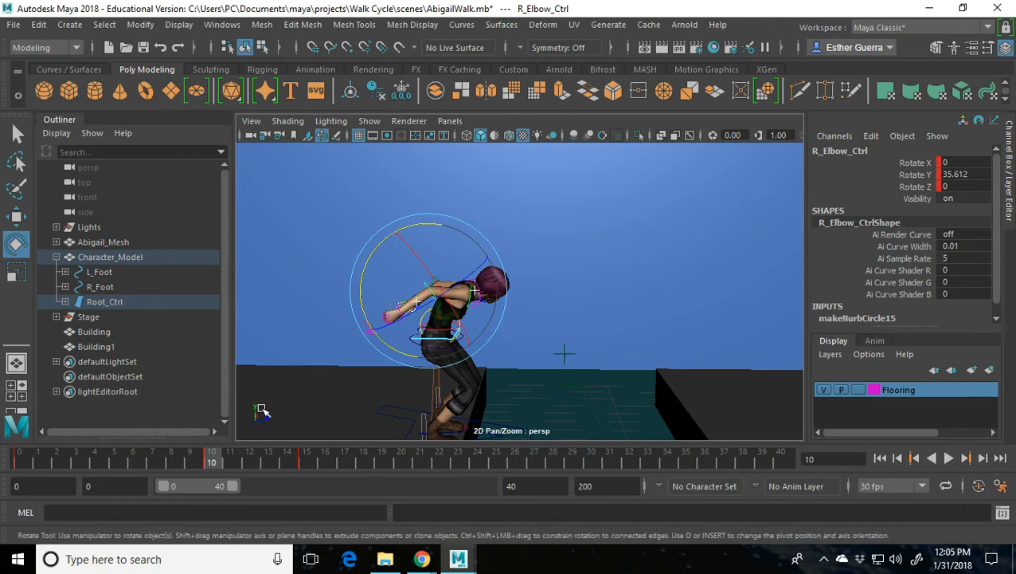
- At frame 10, rotate R_Elbow_Ctrl to about 48.4 in Y, key its rotation, and review the motion from frame 0
{"action": "left_click_drag", "start_coordinate": [361, 291], "coordinate": [365, 308]}
{"action": "key", "text": "shift+e"}
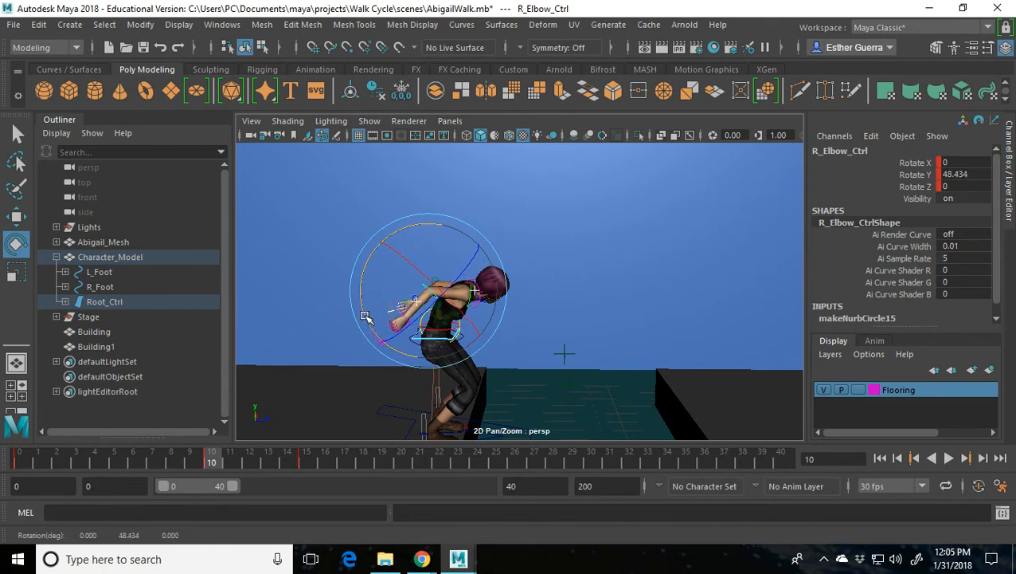
{"action": "left_click_drag", "start_coordinate": [215, 464], "coordinate": [11, 483]}
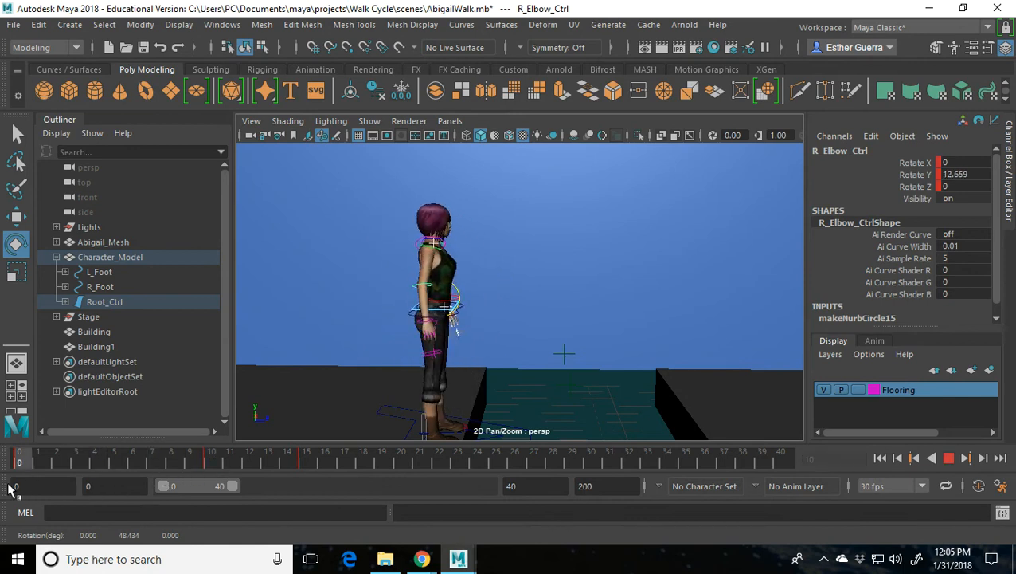
{"action": "key", "text": "alt+v"}
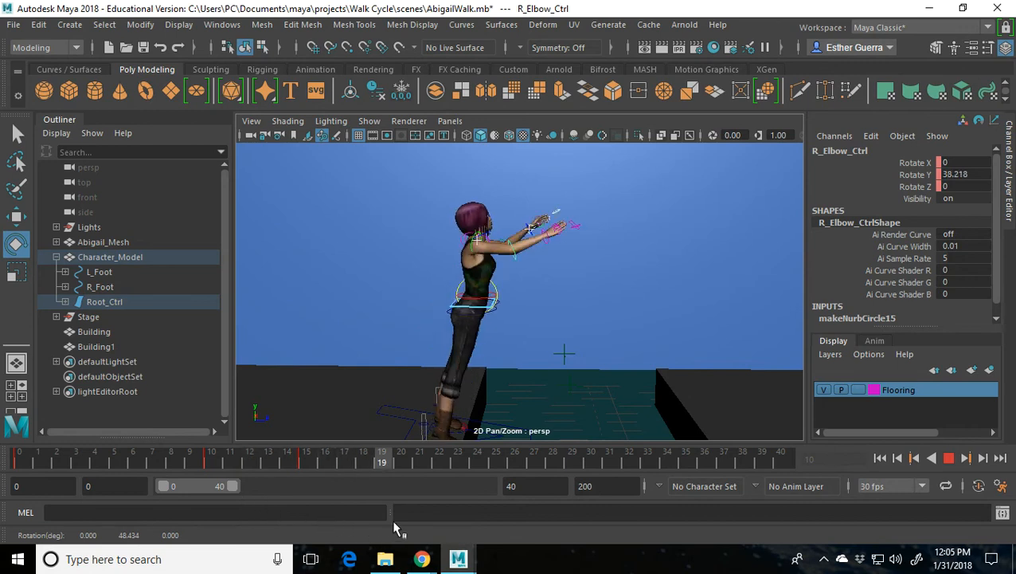
{"action": "key", "text": "Escape"}
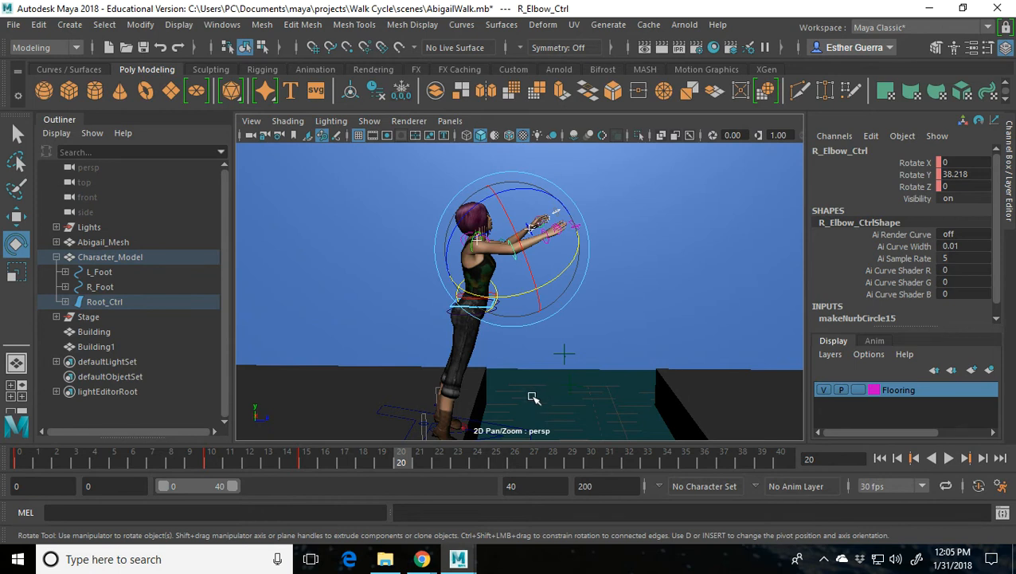
- At frame 20, move L_Foot, R_Foot and Root_Ctrl over the gap, with Root_Ctrl at about 3.1 in Y and 3.7 in Z, and key them
{"action": "middle_click_drag", "start_coordinate": [532, 402], "coordinate": [546, 346], "text": "alt"}
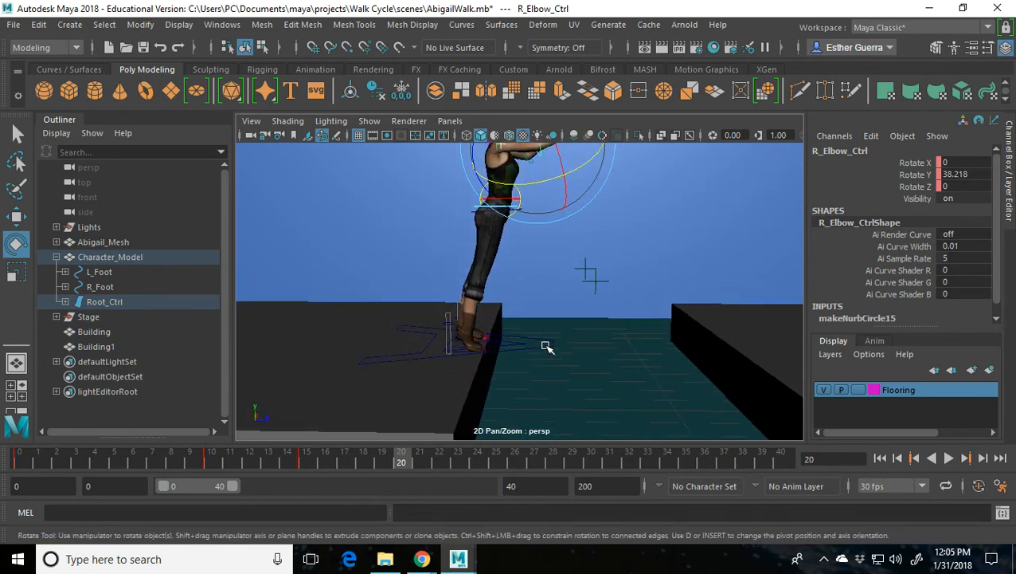
{"action": "left_click", "coordinate": [100, 273]}
{"action": "left_click", "coordinate": [112, 287], "text": "shift"}
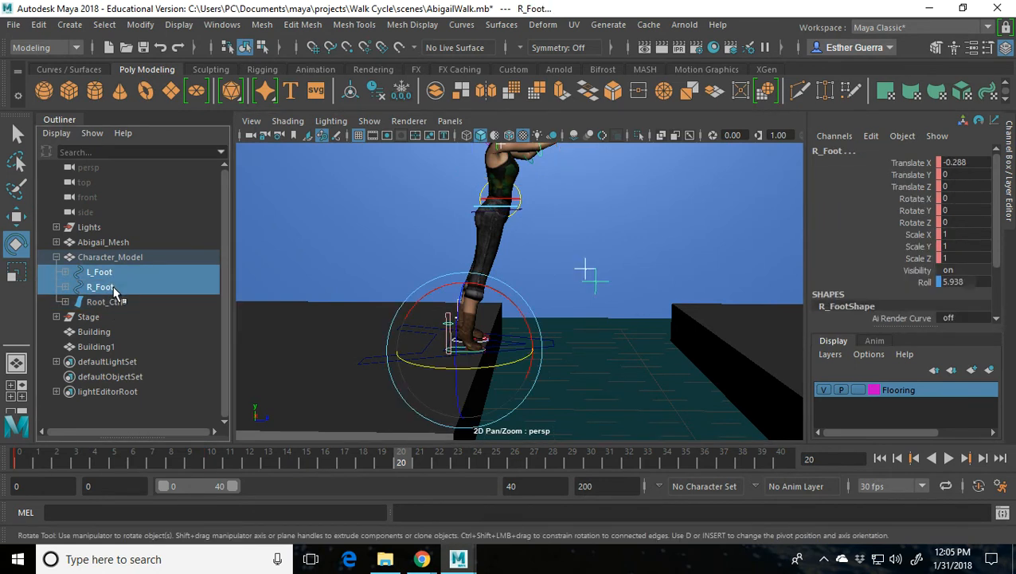
{"action": "left_click", "coordinate": [112, 302], "text": "shift"}
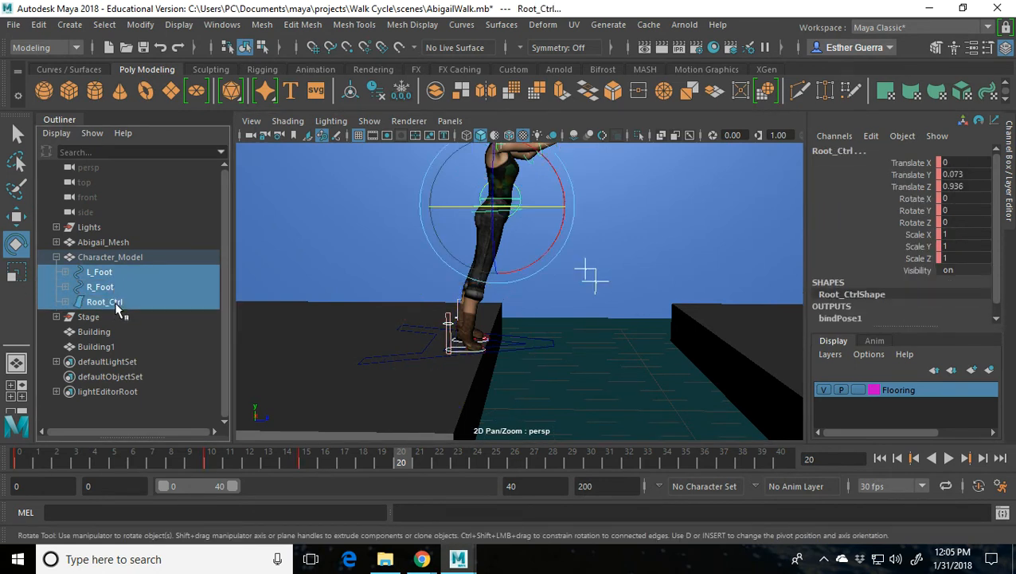
{"action": "key", "text": "w"}
{"action": "left_click_drag", "start_coordinate": [567, 208], "coordinate": [678, 238]}
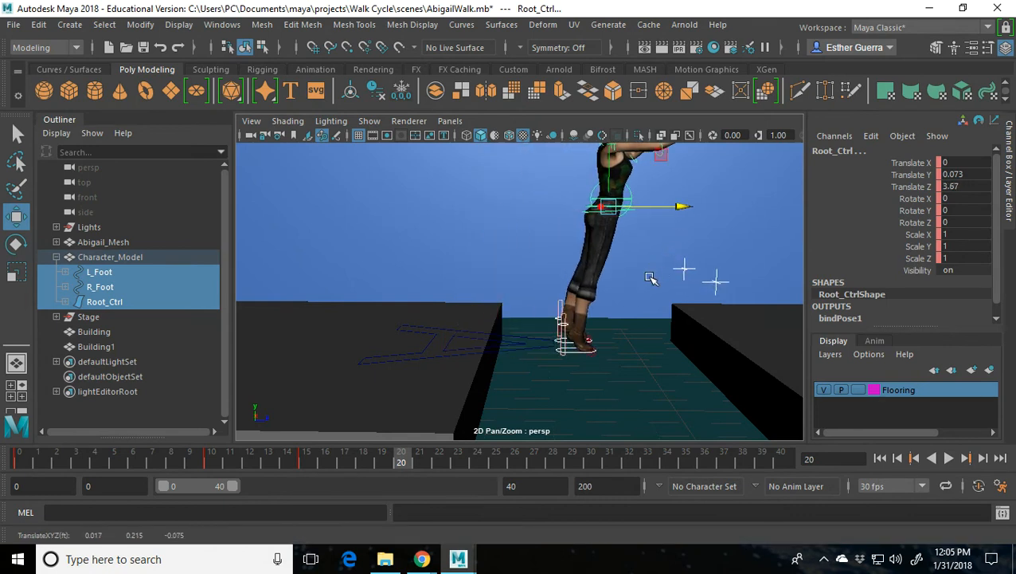
{"action": "middle_click_drag", "start_coordinate": [648, 285], "coordinate": [637, 358], "text": "alt"}
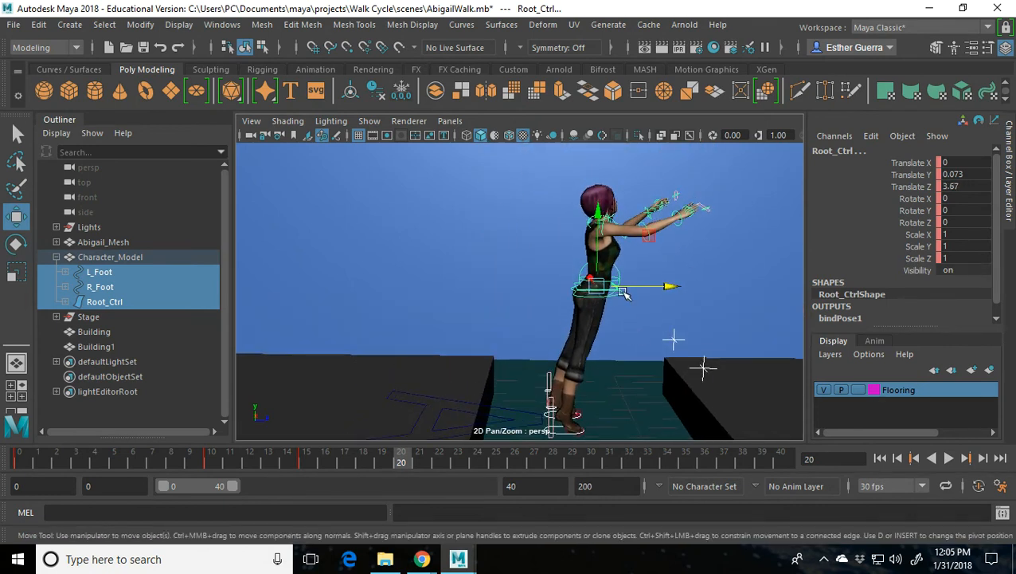
{"action": "left_click_drag", "start_coordinate": [597, 215], "coordinate": [602, 73]}
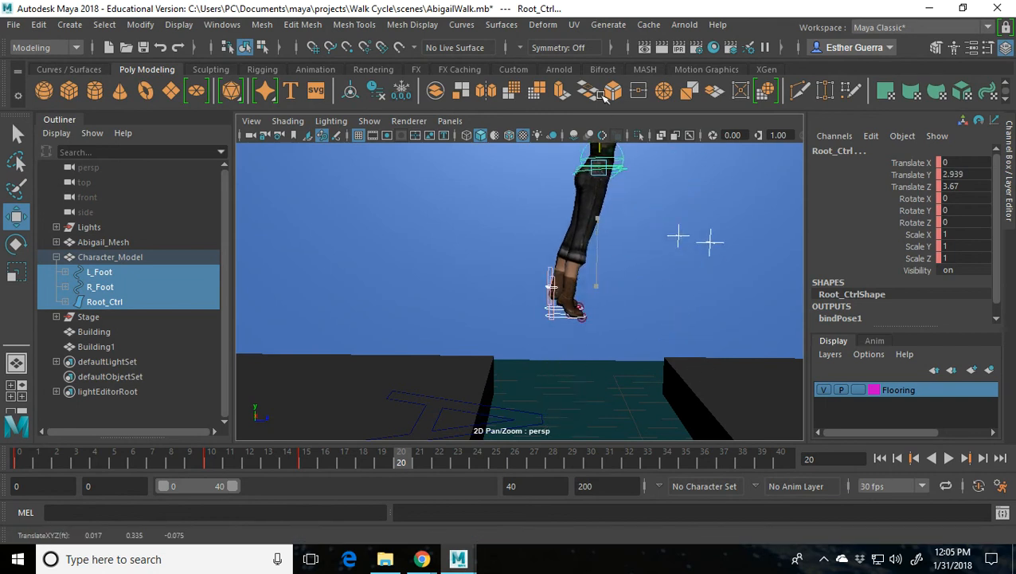
{"action": "middle_click_drag", "start_coordinate": [621, 292], "coordinate": [583, 366], "text": "alt"}
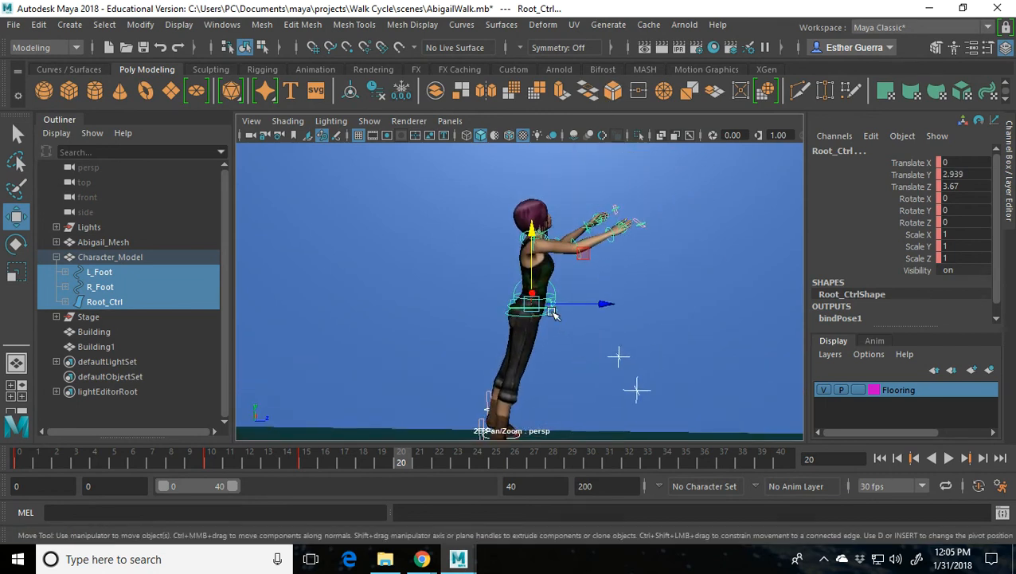
{"action": "left_click_drag", "start_coordinate": [535, 265], "coordinate": [538, 256]}
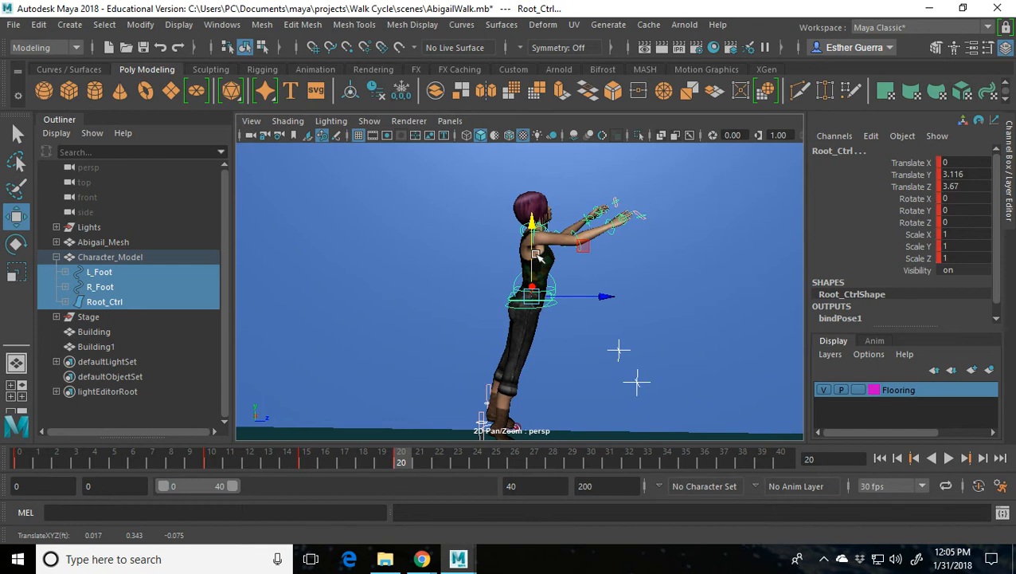
{"action": "left_click_drag", "start_coordinate": [570, 409], "coordinate": [572, 397], "text": "alt"}
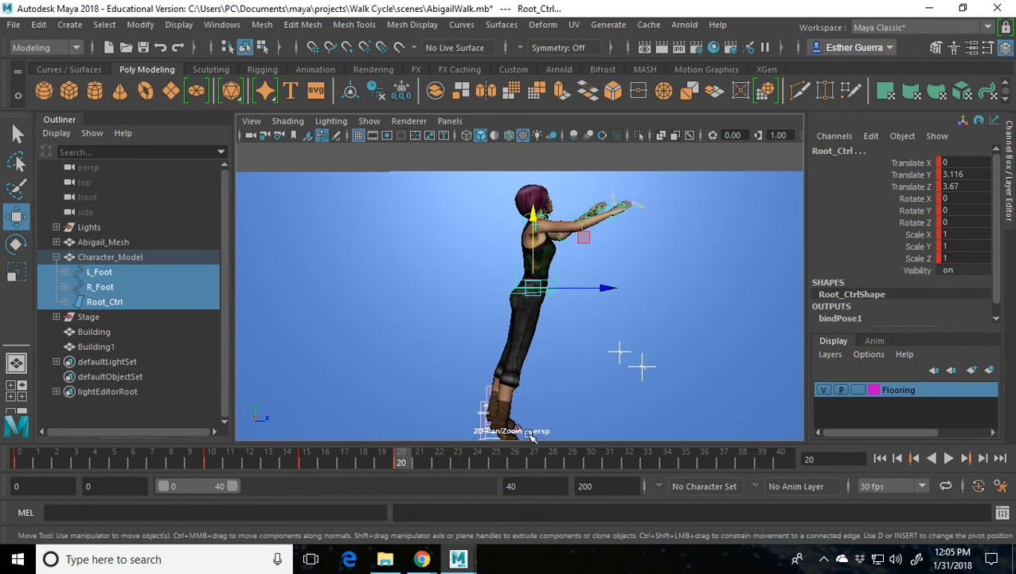
- At frame 20, move L_Foot and R_Foot forward to about 4.6 in Z for R_Foot, key them, and review from frame 0
{"action": "left_click", "coordinate": [119, 274]}
{"action": "left_click", "coordinate": [120, 288], "text": "ctrl"}
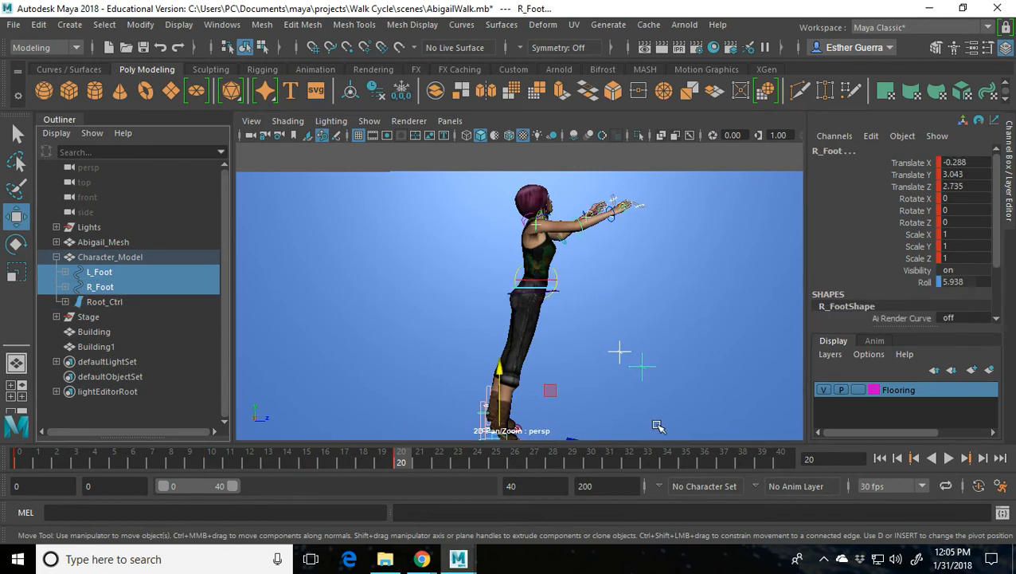
{"action": "left_click_drag", "start_coordinate": [657, 426], "coordinate": [621, 356], "text": "alt"}
{"action": "left_click_drag", "start_coordinate": [562, 387], "coordinate": [645, 357]}
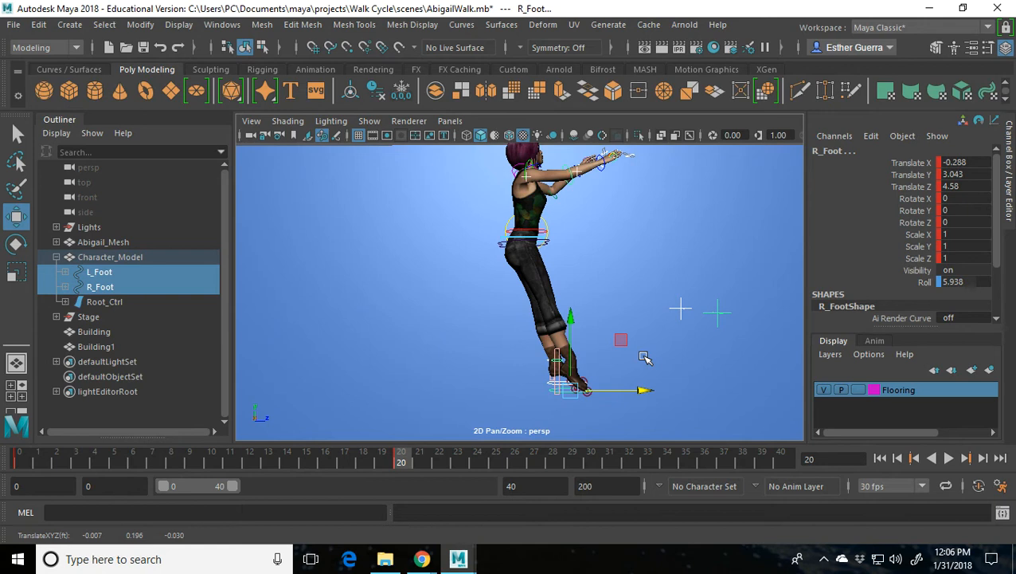
{"action": "left_click_drag", "start_coordinate": [394, 466], "coordinate": [15, 494]}
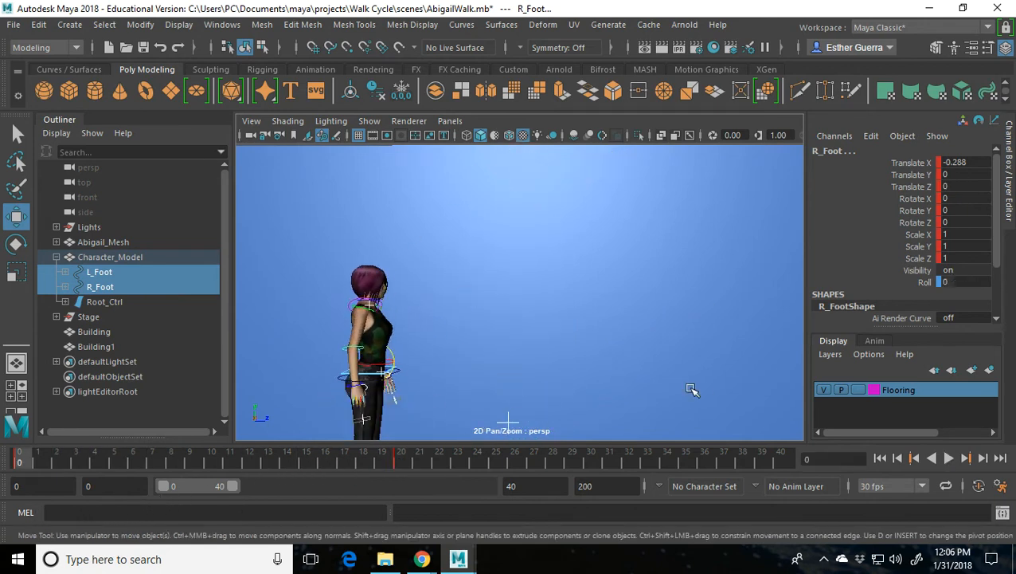
{"action": "middle_click_drag", "start_coordinate": [574, 377], "coordinate": [633, 309]}
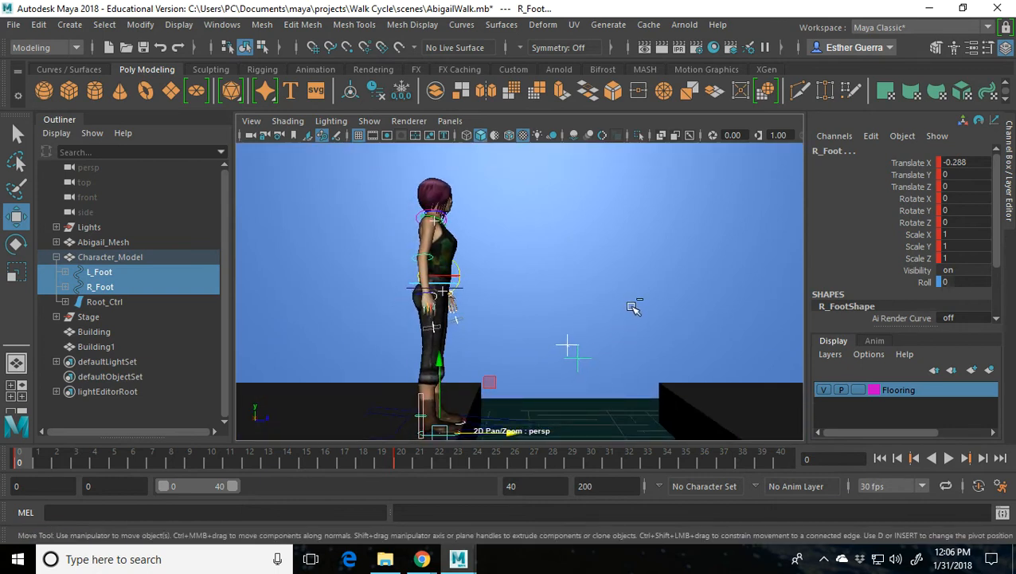
- Undo the frame 20 moves and keys of L_Foot, R_Foot and Root_Ctrl
{"action": "key", "text": "ctrl+z"}
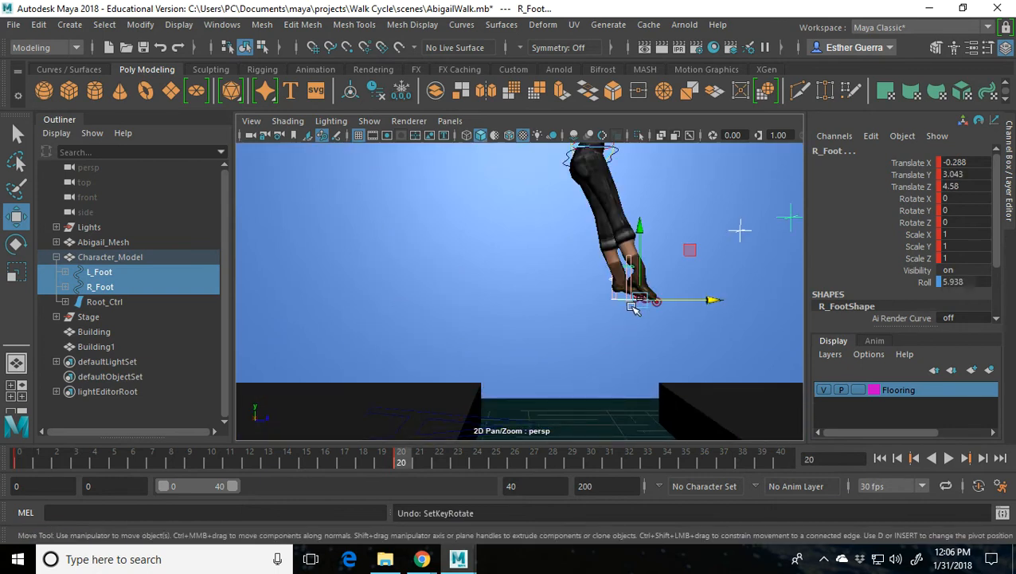
{"action": "key", "text": "ctrl+z"}
{"action": "key", "text": "ctrl+z"}
{"action": "key", "text": "ctrl+z"}
{"action": "key", "text": "ctrl+z"}
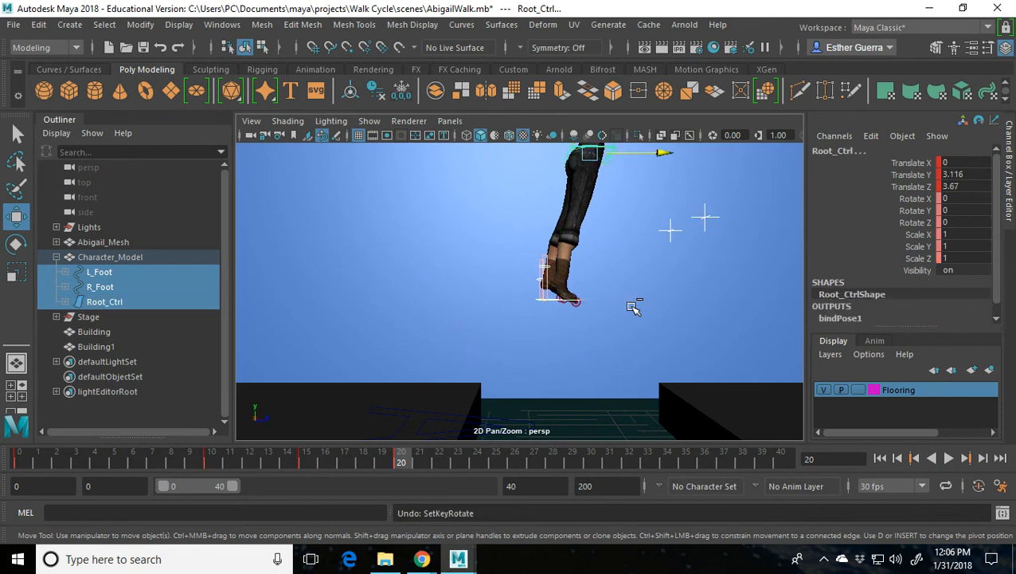
{"action": "key", "text": "ctrl+z"}
{"action": "key", "text": "ctrl+z"}
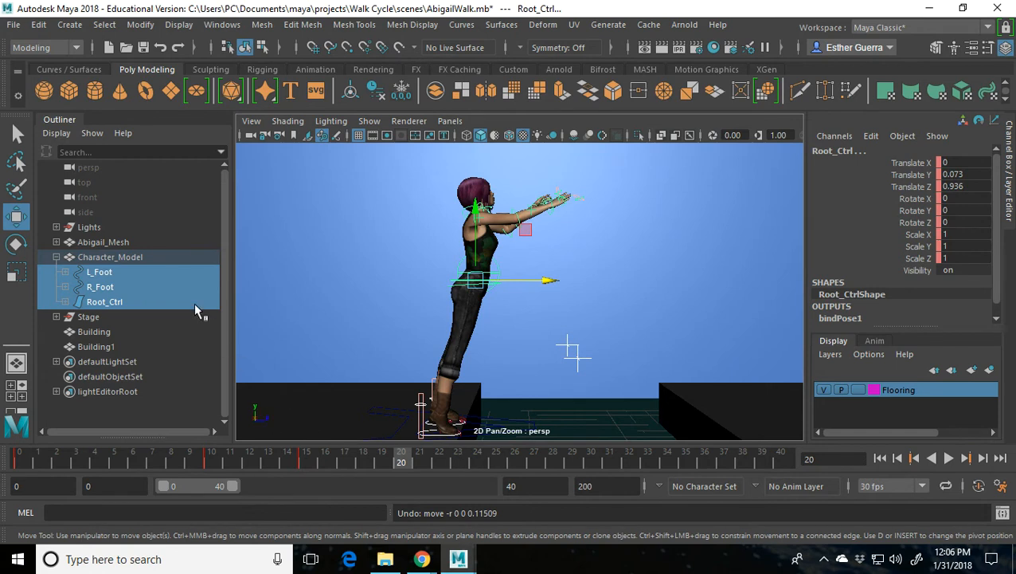
- At frame 20, move L_Foot, R_Foot and Root_Ctrl over the gap, with Root_Ctrl at about 1.69 in Y and 3.88 in Z, and key them
{"action": "left_click", "coordinate": [151, 272]}
{"action": "left_click", "coordinate": [151, 289], "text": "shift"}
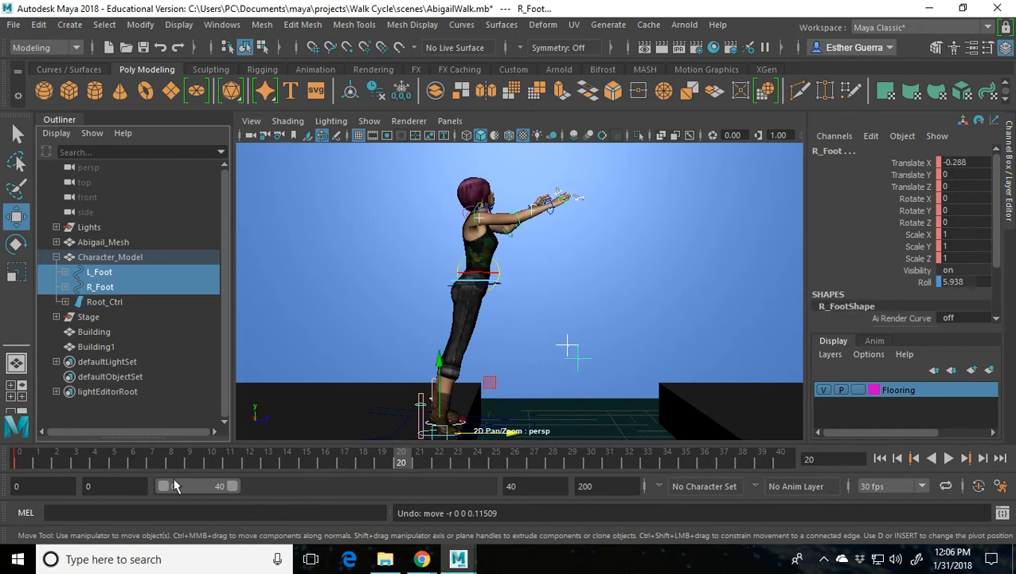
{"action": "left_click", "coordinate": [214, 464]}
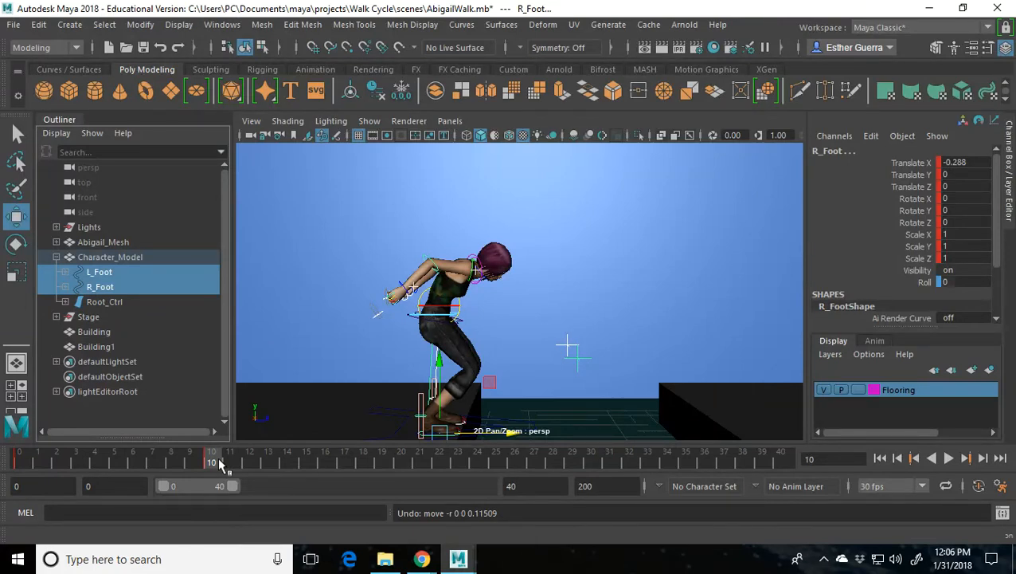
{"action": "left_click", "coordinate": [310, 465]}
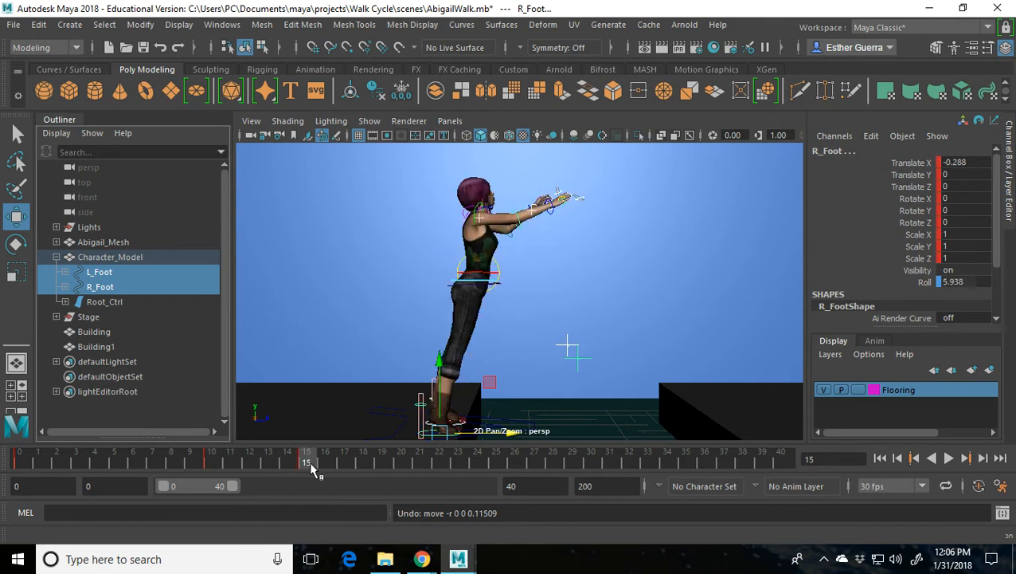
{"action": "left_click", "coordinate": [403, 464]}
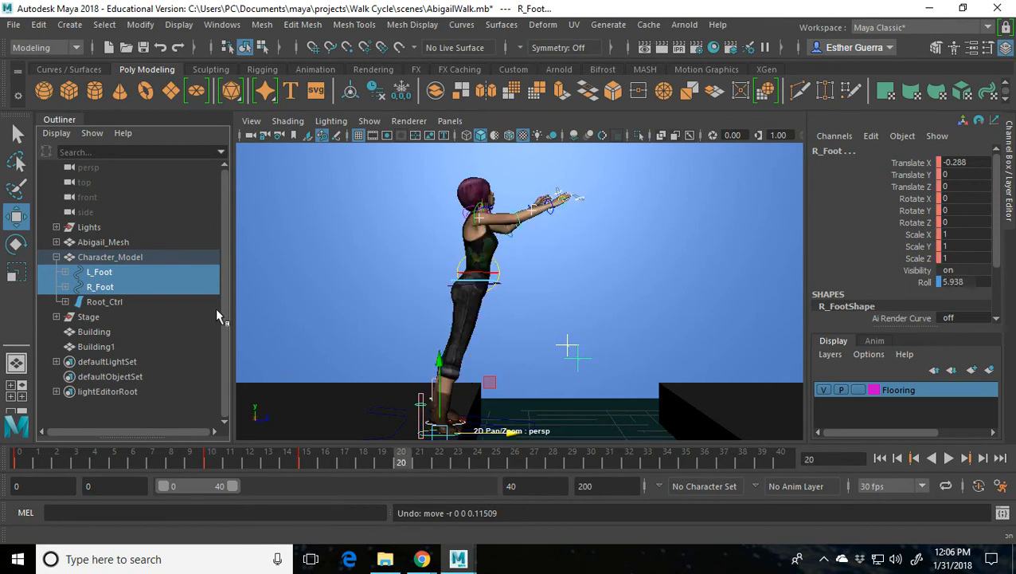
{"action": "left_click", "coordinate": [118, 301], "text": "shift"}
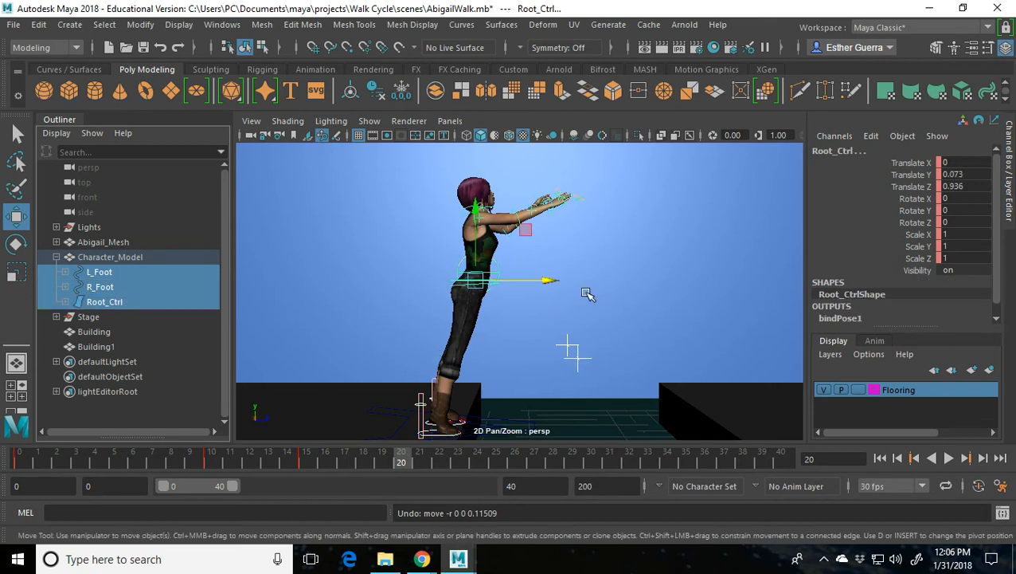
{"action": "left_click_drag", "start_coordinate": [554, 284], "coordinate": [678, 301]}
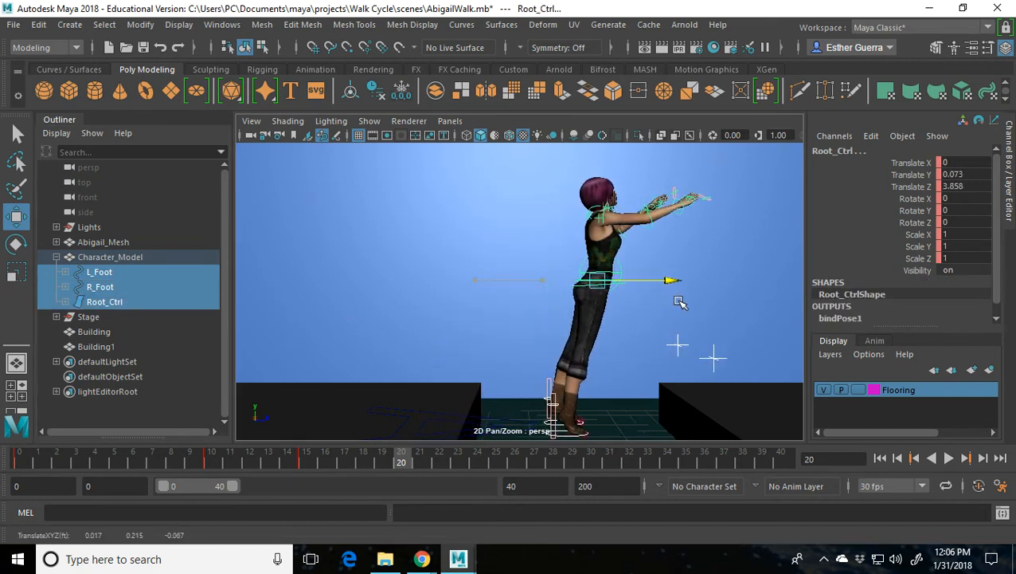
{"action": "left_click_drag", "start_coordinate": [602, 232], "coordinate": [605, 151]}
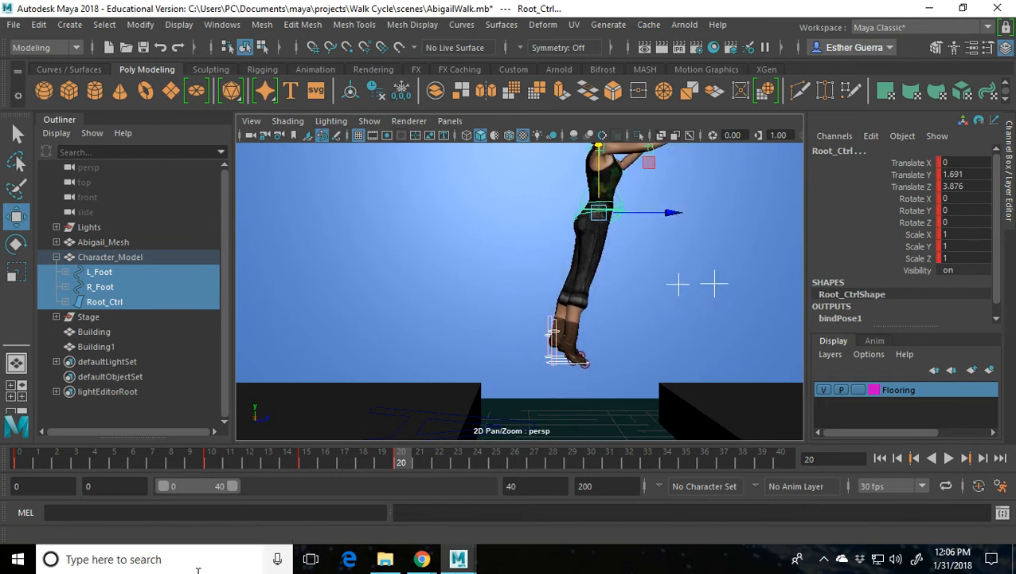
- At frame 20, swing L_Foot and R_Foot forward, with R_Foot at about 2.01 in Y, 5.17 in Z and -27.2 in Rotate X, and key them
{"action": "left_click", "coordinate": [147, 274]}
{"action": "left_click", "coordinate": [148, 288], "text": "ctrl"}
{"action": "left_click_drag", "start_coordinate": [650, 367], "coordinate": [722, 363]}
{"action": "left_click_drag", "start_coordinate": [647, 308], "coordinate": [647, 287]}
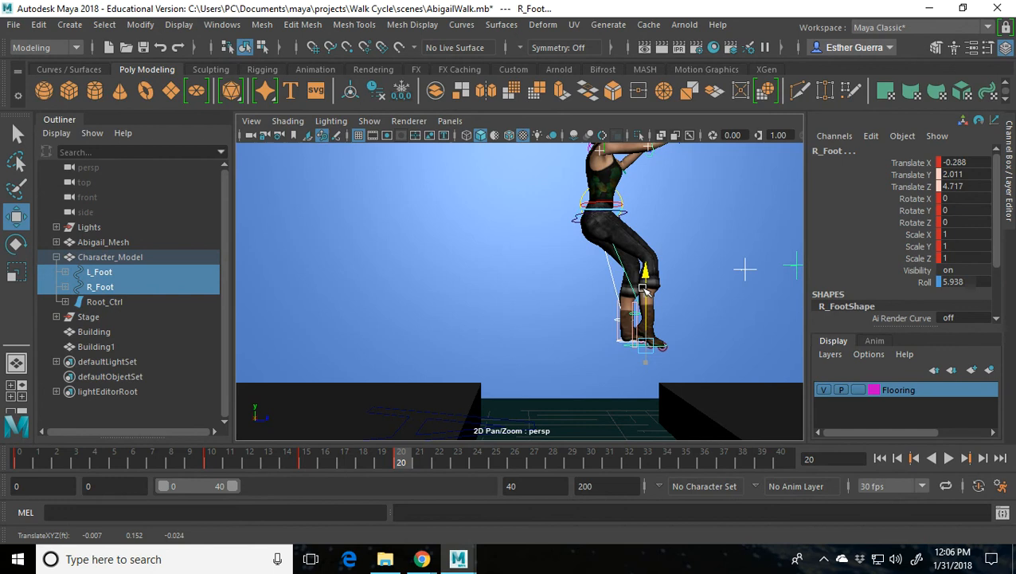
{"action": "left_click_drag", "start_coordinate": [690, 342], "coordinate": [711, 335]}
{"action": "key", "text": "e"}
{"action": "left_click_drag", "start_coordinate": [679, 285], "coordinate": [653, 284]}
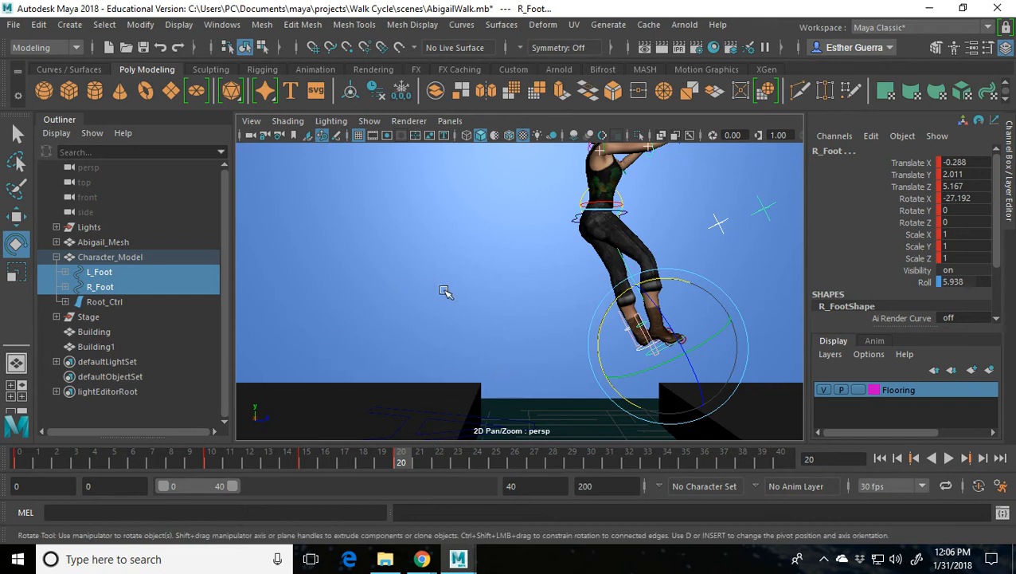
{"action": "left_click", "coordinate": [444, 292]}
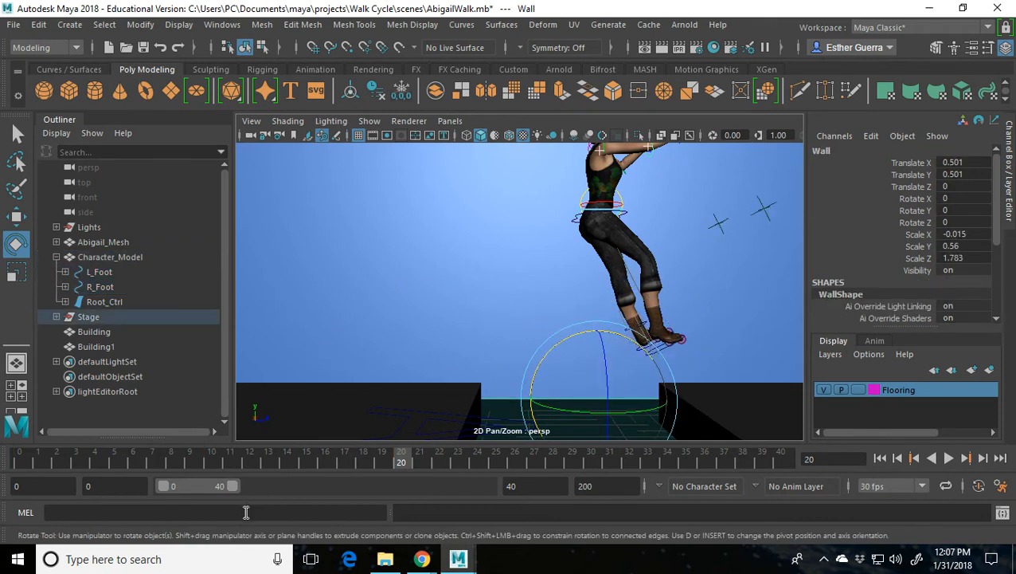
- Play the animation from frame 0 and review the leap across both buildings
{"action": "mouse_move", "coordinate": [419, 455]}
{"action": "left_mouse_down"}
{"action": "mouse_move", "coordinate": [209, 503]}
{"action": "mouse_move", "coordinate": [454, 482]}
{"action": "mouse_move", "coordinate": [345, 480]}
{"action": "mouse_move", "coordinate": [278, 506]}
{"action": "mouse_move", "coordinate": [481, 472]}
{"action": "mouse_move", "coordinate": [517, 483]}
{"action": "mouse_move", "coordinate": [407, 485]}
{"action": "mouse_move", "coordinate": [223, 534]}
{"action": "mouse_move", "coordinate": [18, 510]}
{"action": "left_mouse_up"}
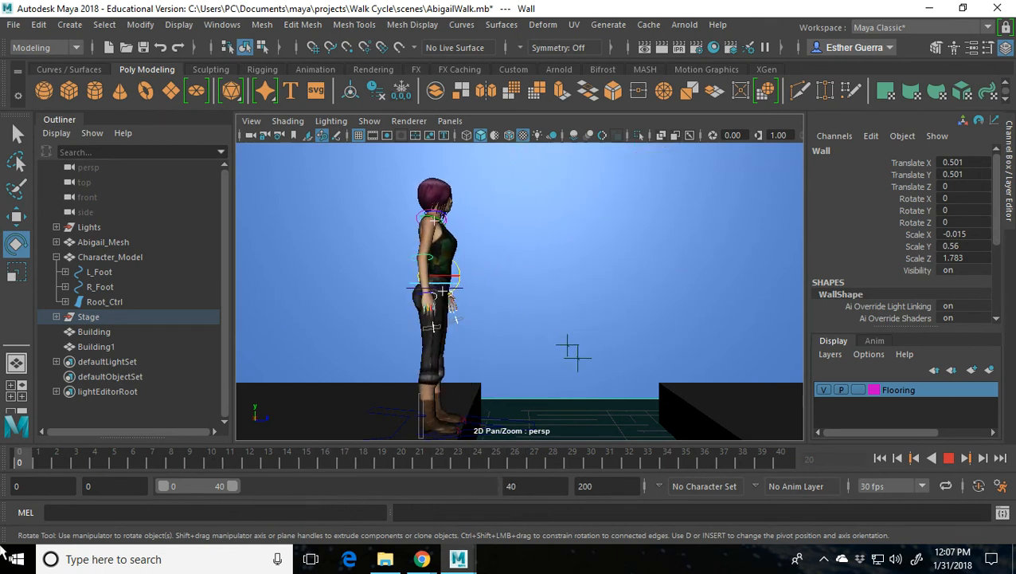
{"action": "left_click", "coordinate": [952, 460]}
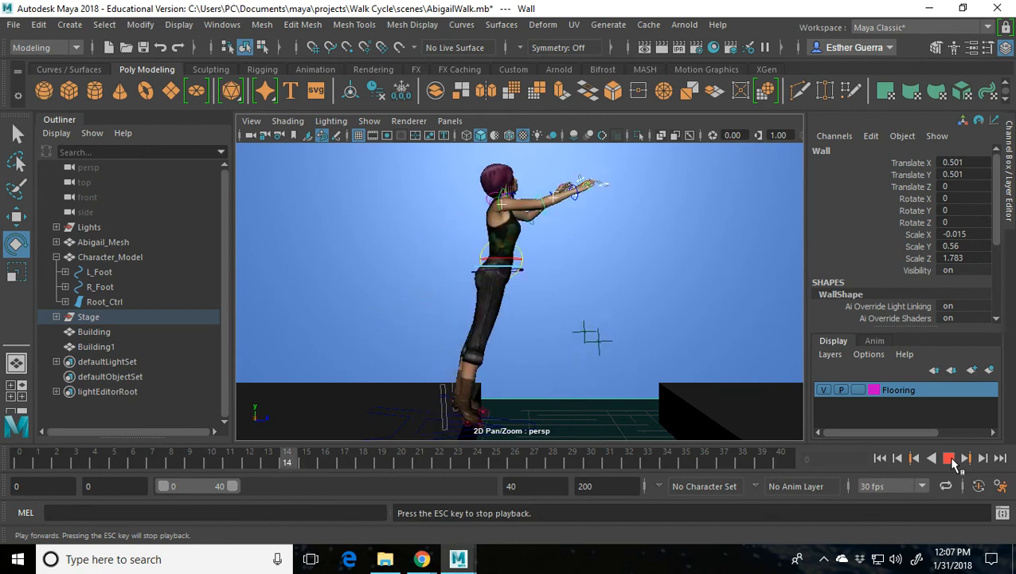
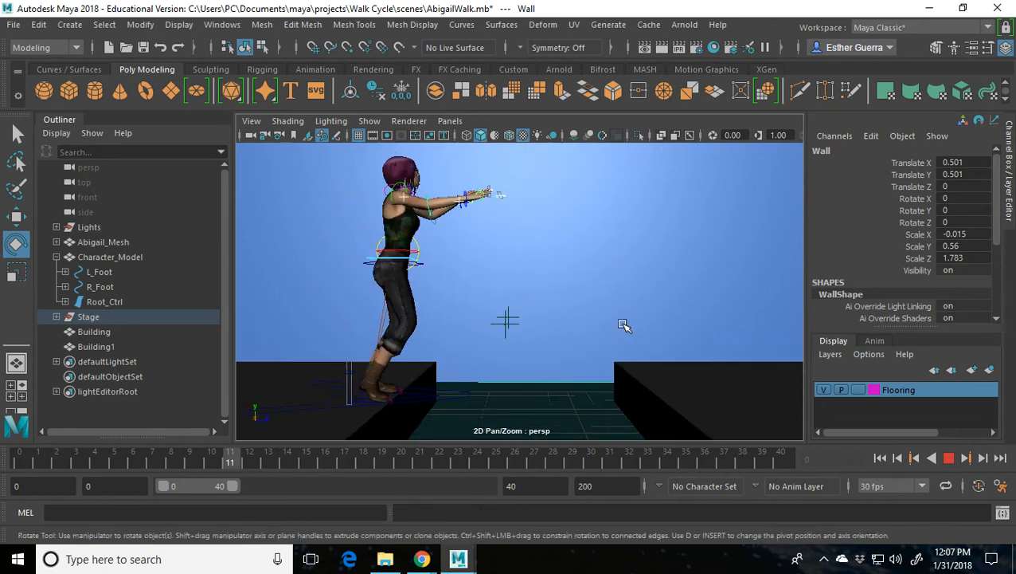
{"action": "scroll", "coordinate": [620, 323], "scroll_direction": "up", "scroll_amount": 3}
{"action": "right_click_drag", "start_coordinate": [619, 324], "coordinate": [620, 260], "text": "alt"}
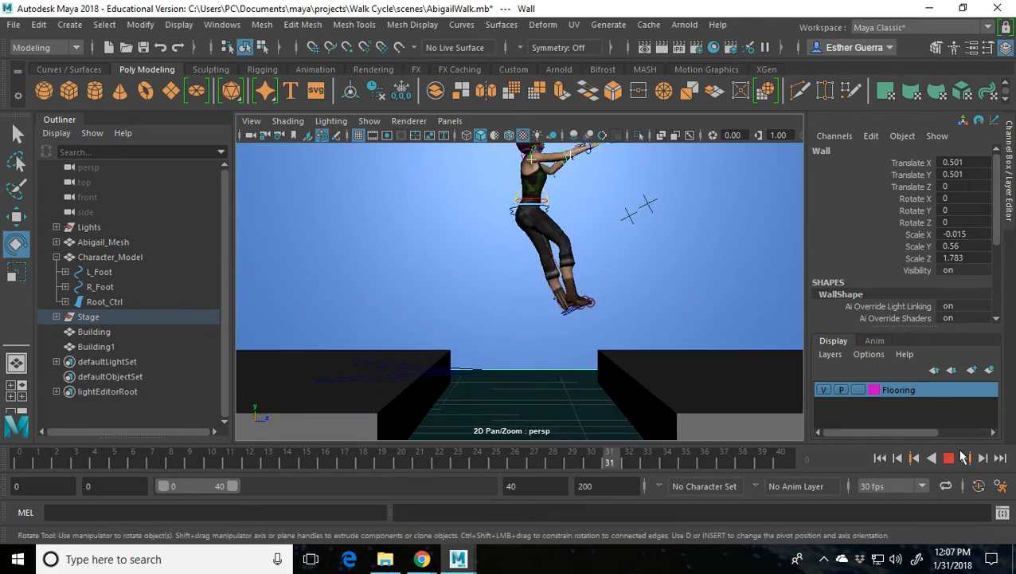
{"action": "left_click", "coordinate": [947, 458]}
- At frame 20, rotate Back_Ctrl to about -3.1 in X and key its rotation
{"action": "left_click_drag", "start_coordinate": [460, 462], "coordinate": [402, 465]}
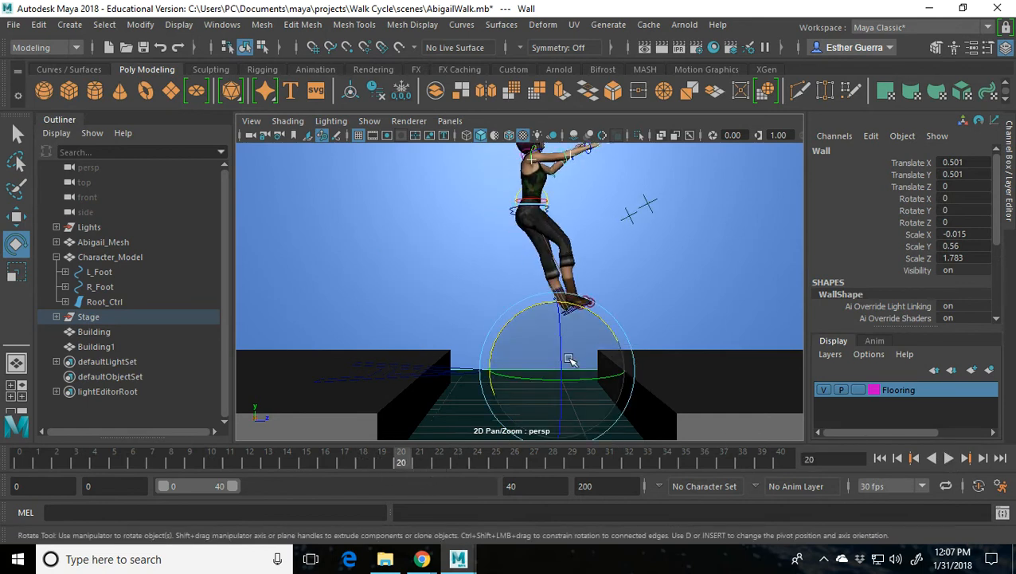
{"action": "left_click_drag", "start_coordinate": [439, 224], "coordinate": [452, 256], "text": "alt"}
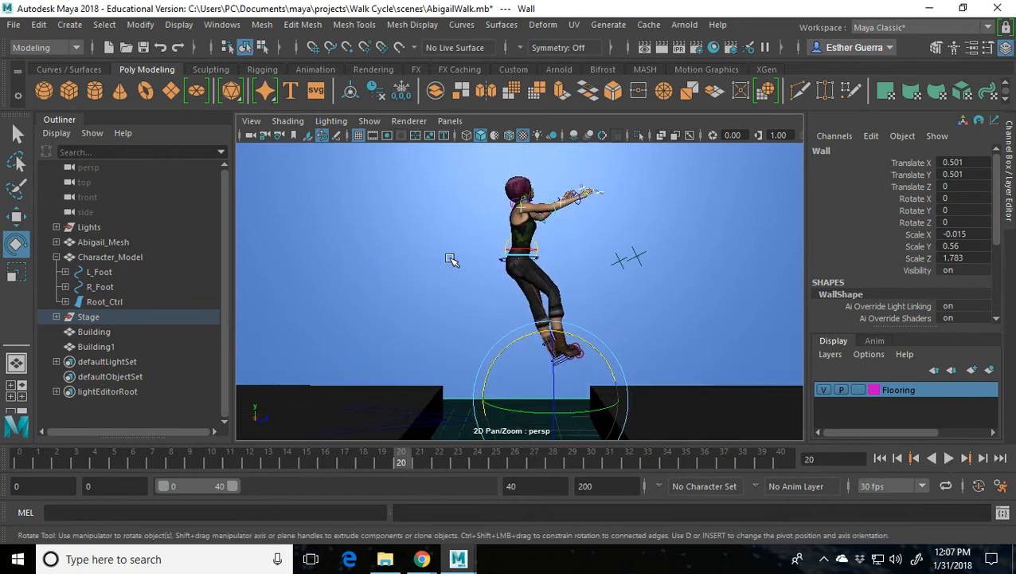
{"action": "left_click", "coordinate": [507, 248]}
{"action": "left_click_drag", "start_coordinate": [480, 302], "coordinate": [489, 305]}
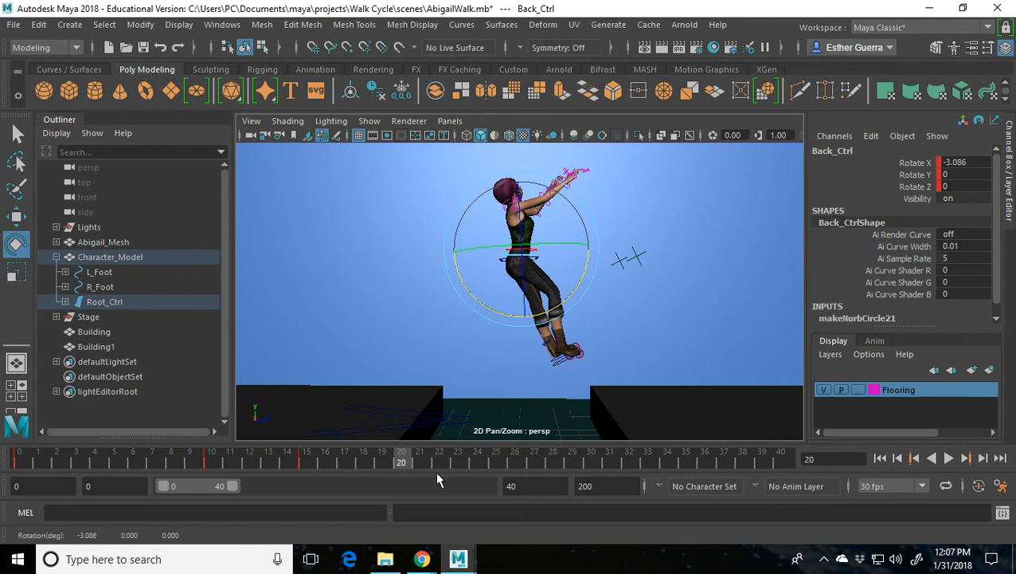
{"action": "left_click", "coordinate": [399, 265]}
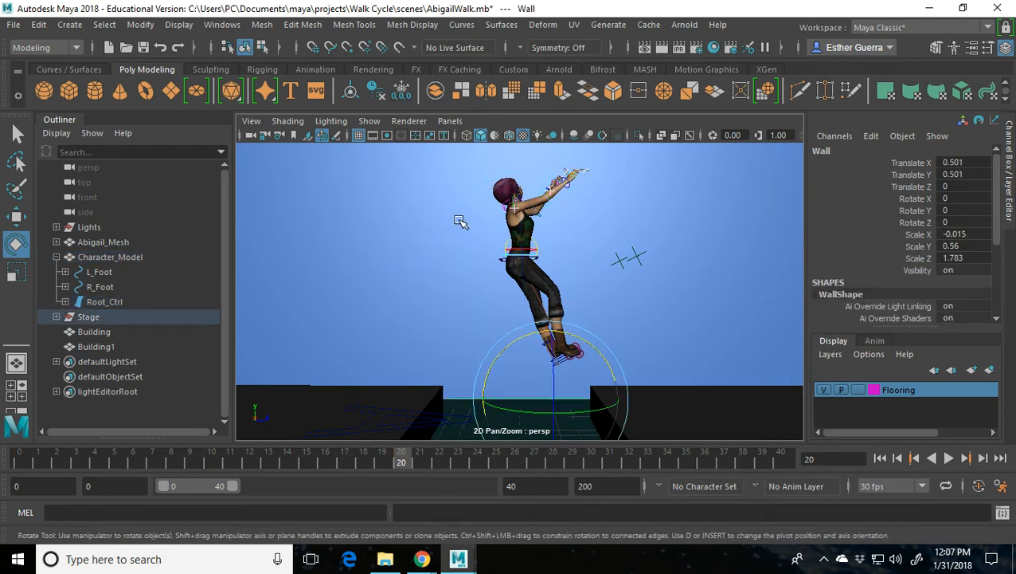
- Try to tilt the head forward at frame 20 by rotating the Neck joint directly
{"action": "scroll", "coordinate": [471, 261], "scroll_direction": "up", "scroll_amount": 4}
{"action": "middle_click_drag", "start_coordinate": [483, 261], "coordinate": [490, 318], "text": "alt"}
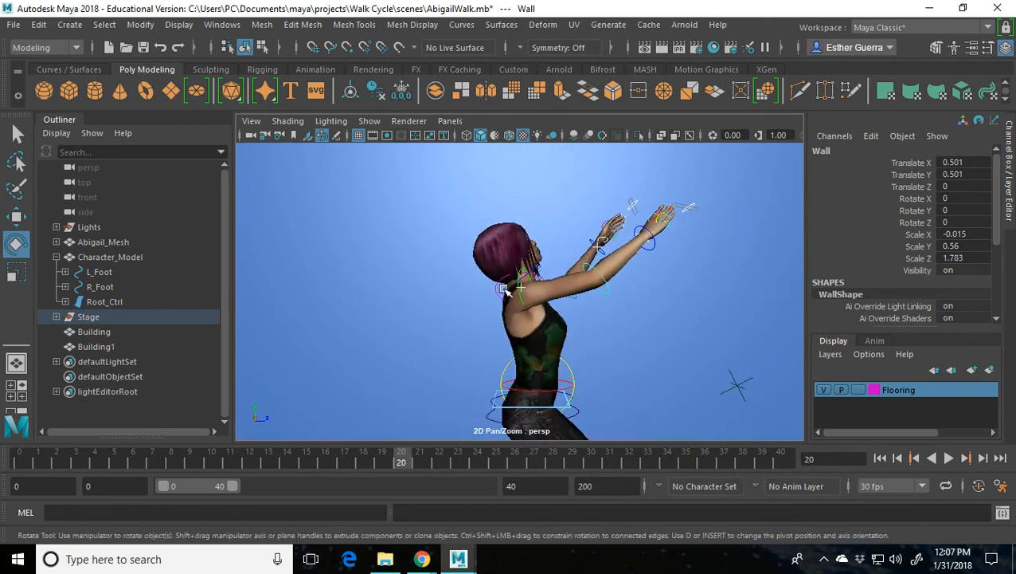
{"action": "left_click", "coordinate": [508, 291]}
{"action": "scroll", "coordinate": [487, 299], "scroll_direction": "up", "scroll_amount": 5}
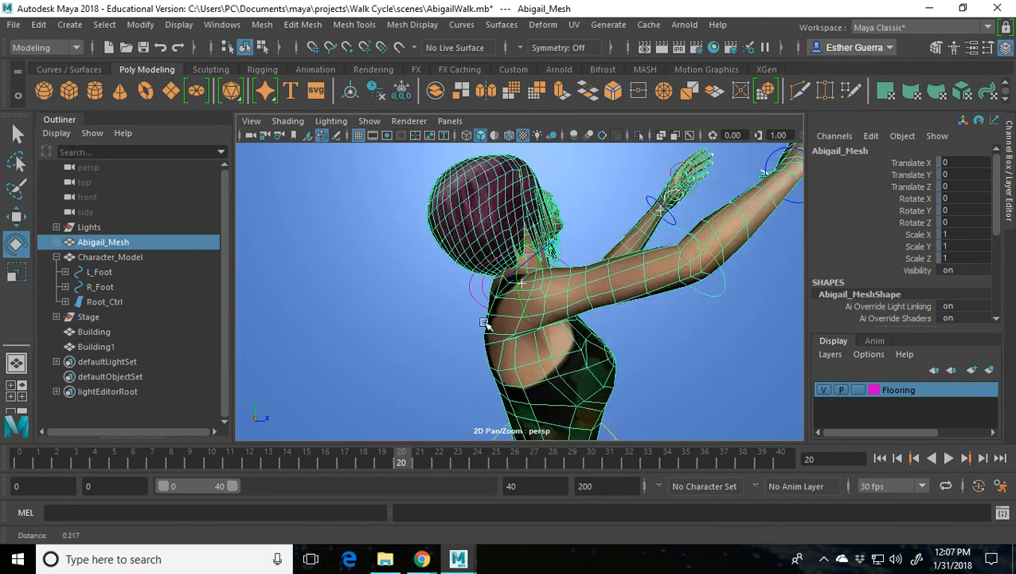
{"action": "left_click", "coordinate": [532, 249]}
{"action": "left_click_drag", "start_coordinate": [536, 248], "coordinate": [472, 244]}
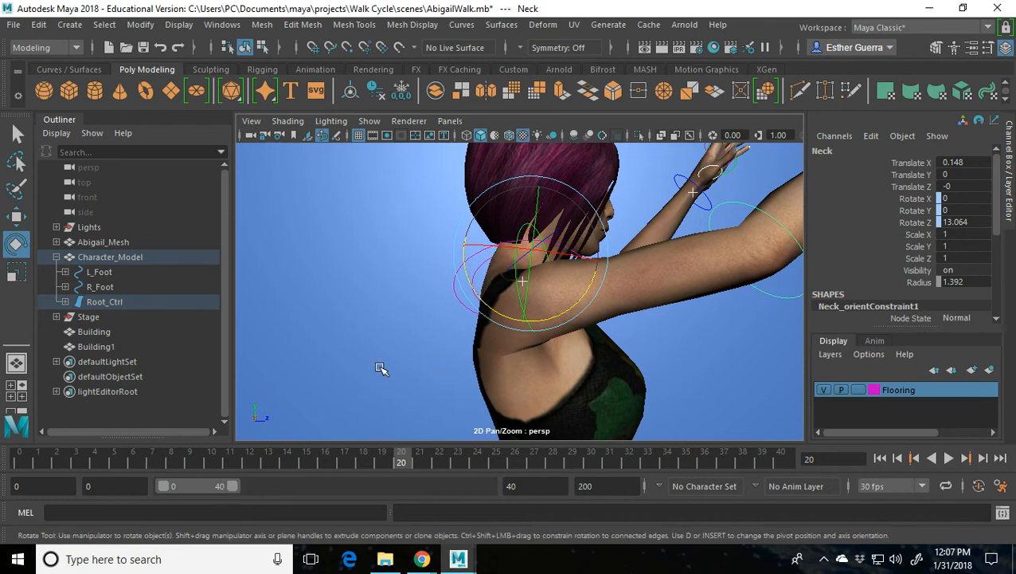
{"action": "left_click", "coordinate": [465, 300]}
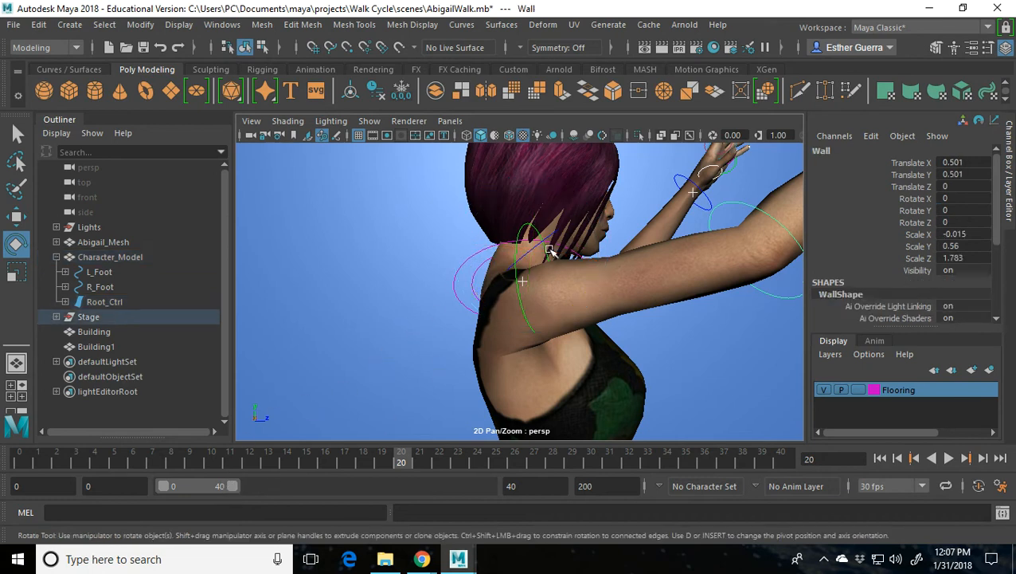
- Key Neck_Ctrl at frame 15, and at frame 20 rotate it to about 18 in Z and key it
{"action": "left_click", "coordinate": [540, 241]}
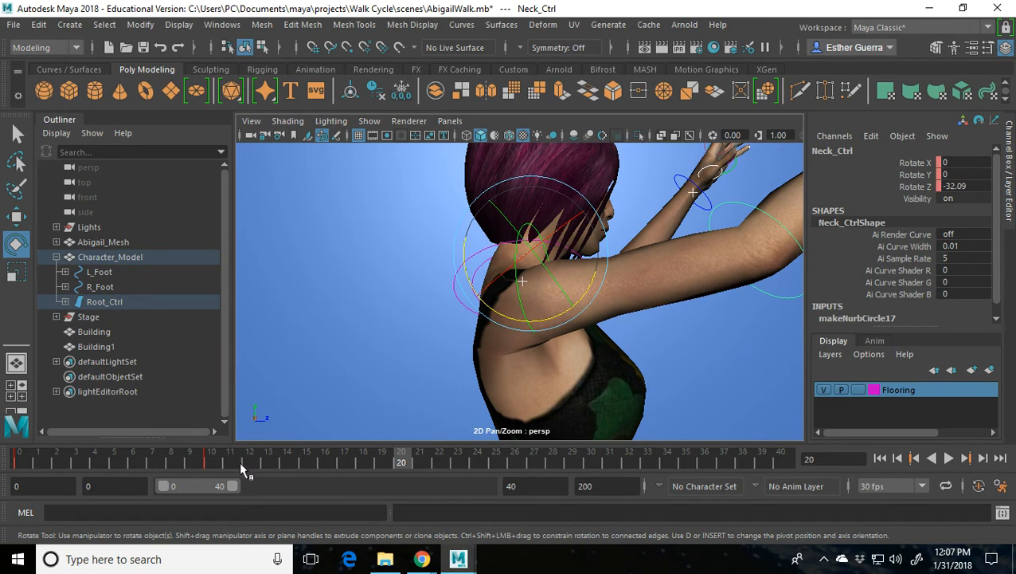
{"action": "key", "text": "alt+v"}
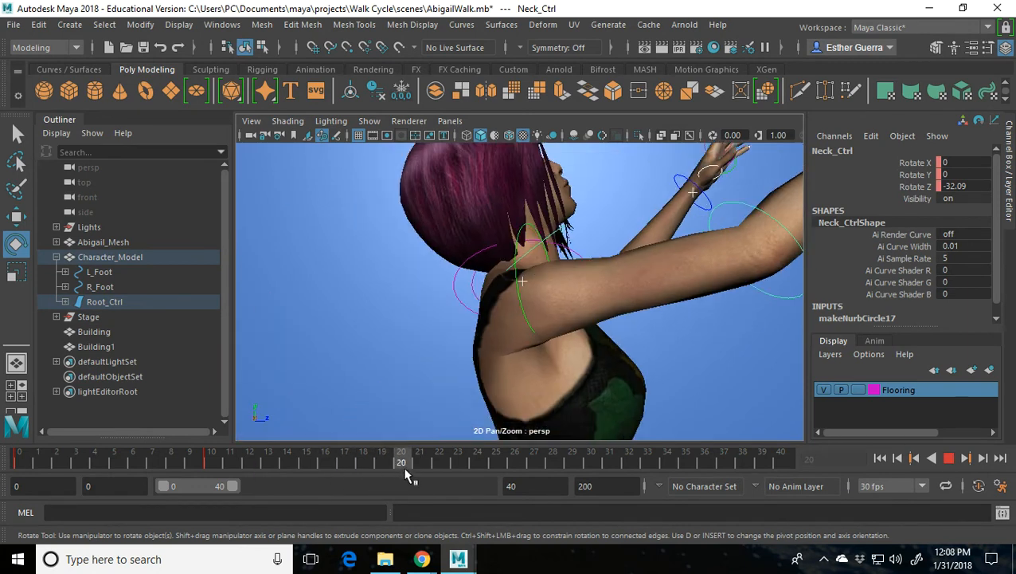
{"action": "mouse_move", "coordinate": [405, 470]}
{"action": "left_mouse_down"}
{"action": "mouse_move", "coordinate": [381, 472]}
{"action": "mouse_move", "coordinate": [396, 468]}
{"action": "left_mouse_up"}
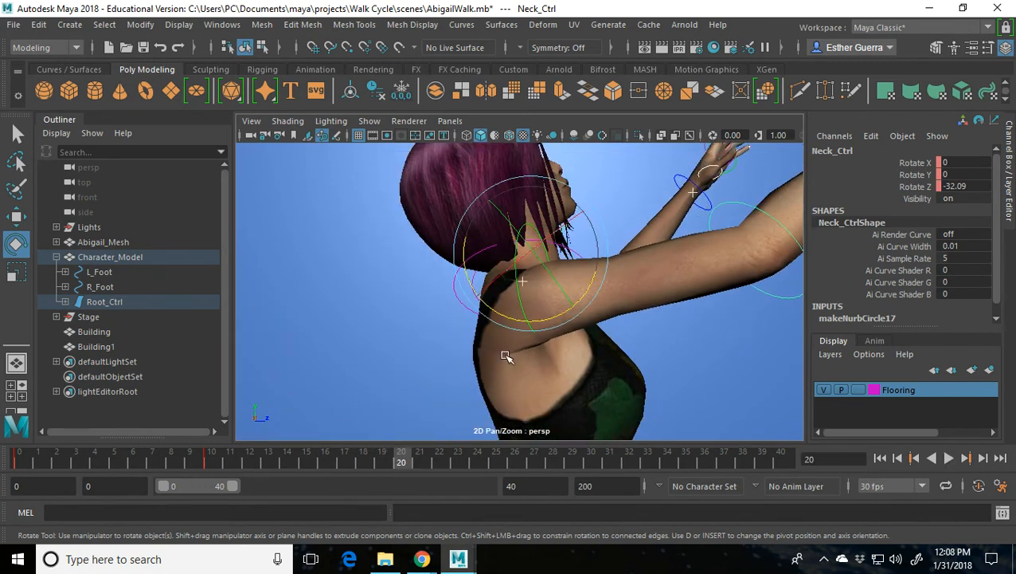
{"action": "left_click", "coordinate": [308, 462]}
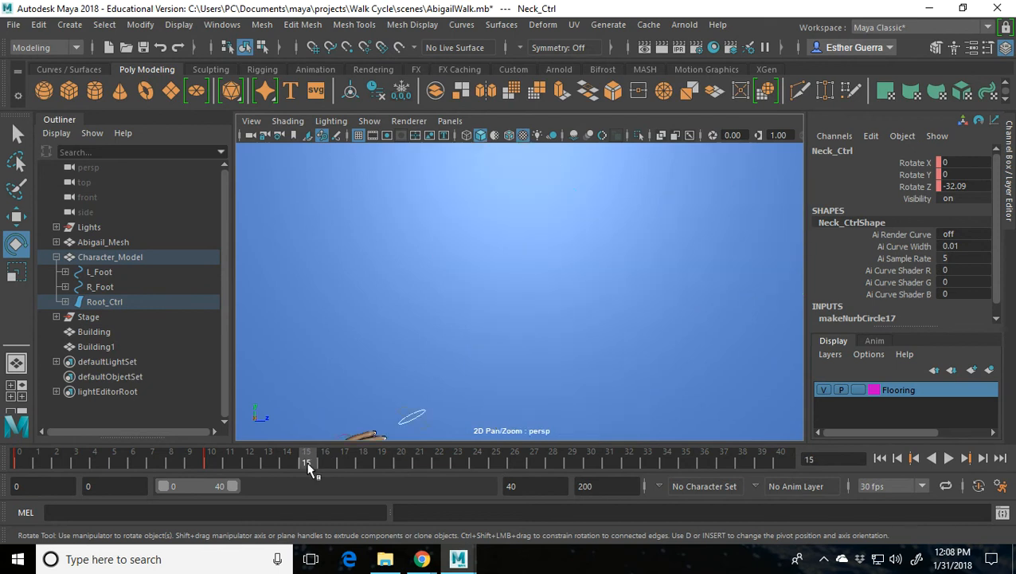
{"action": "left_click", "coordinate": [395, 466]}
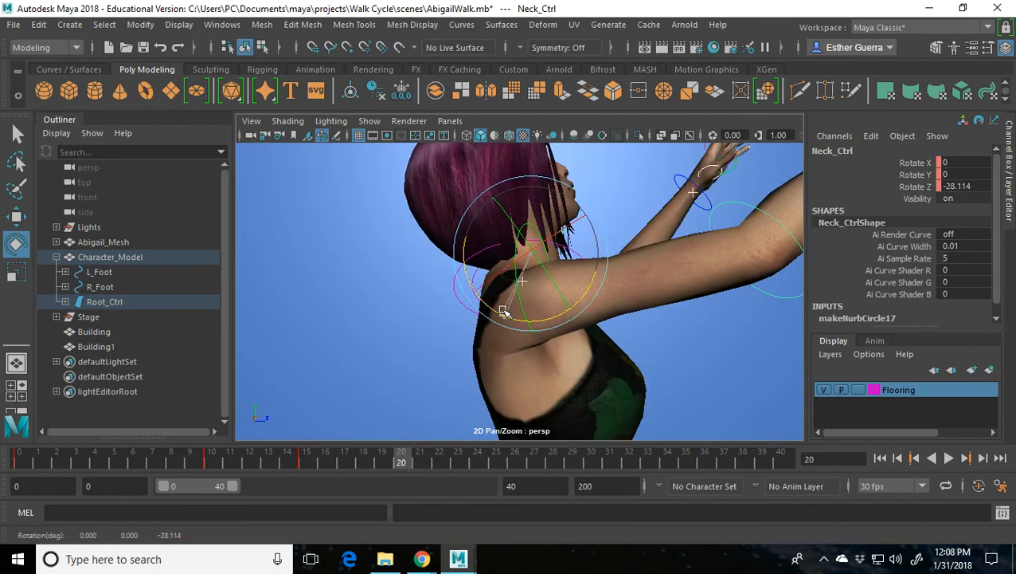
{"action": "left_click_drag", "start_coordinate": [503, 310], "coordinate": [471, 272]}
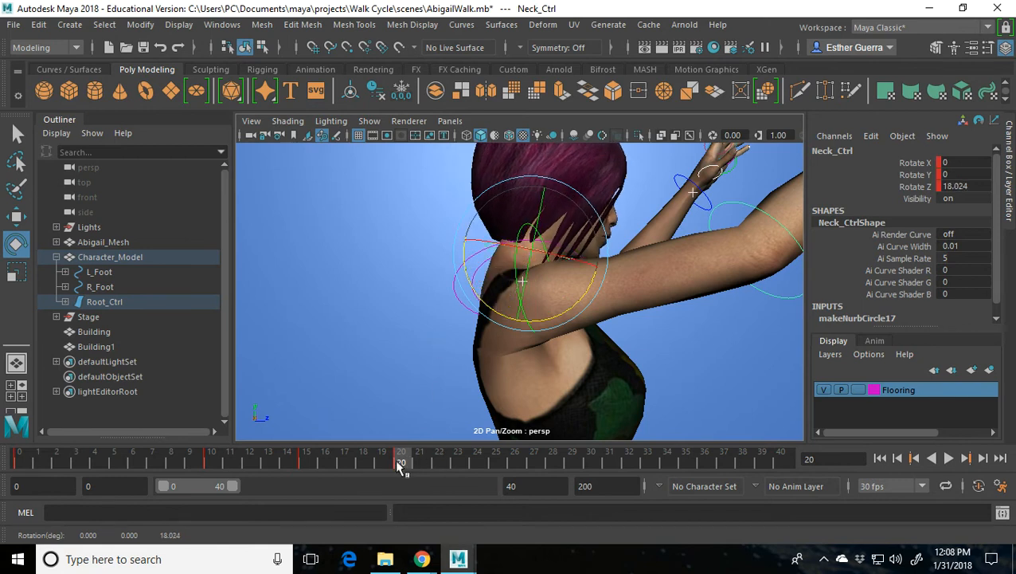
{"action": "key", "text": "alt+v"}
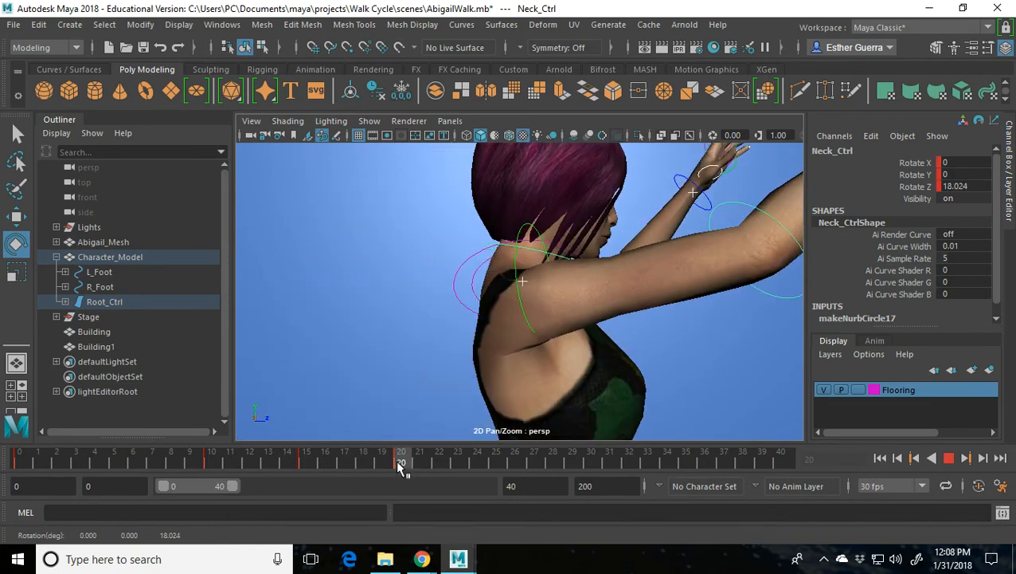
{"action": "mouse_move", "coordinate": [406, 462]}
{"action": "left_mouse_down"}
{"action": "mouse_move", "coordinate": [329, 462]}
{"action": "mouse_move", "coordinate": [399, 462]}
{"action": "left_mouse_up"}
- At frame 20, move R_Foot_Roll_Ctrlr down to about -0.336 in Y and key it
{"action": "right_click_drag", "start_coordinate": [538, 404], "coordinate": [533, 365], "text": "alt"}
{"action": "middle_click_drag", "start_coordinate": [533, 364], "coordinate": [513, 302], "text": "alt"}
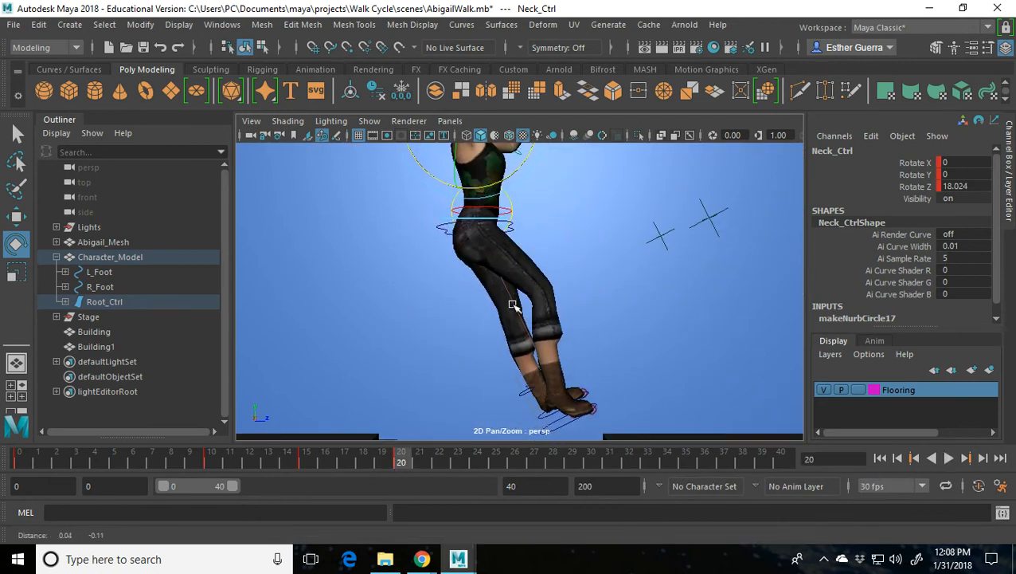
{"action": "left_click", "coordinate": [519, 392]}
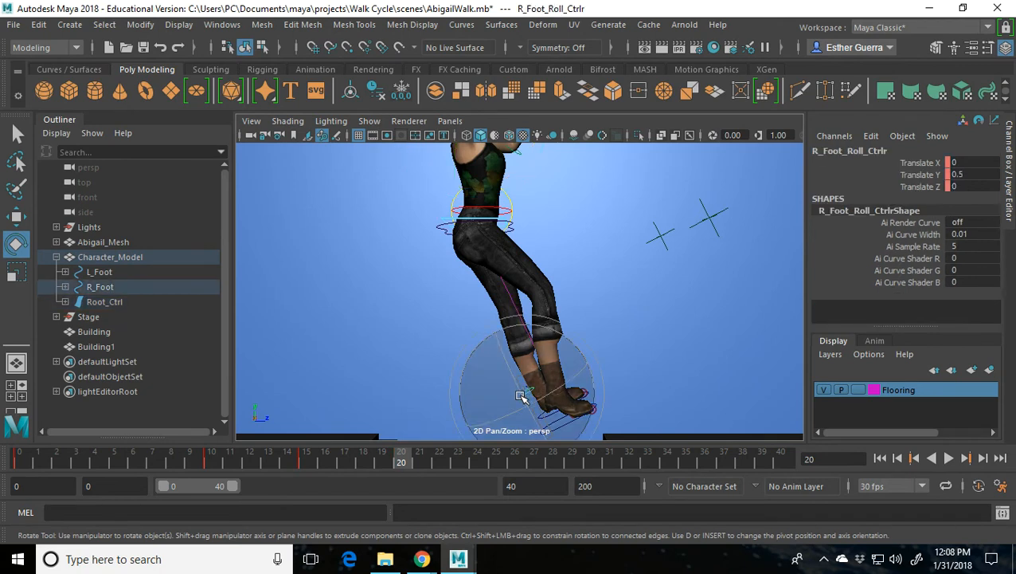
{"action": "key", "text": "w"}
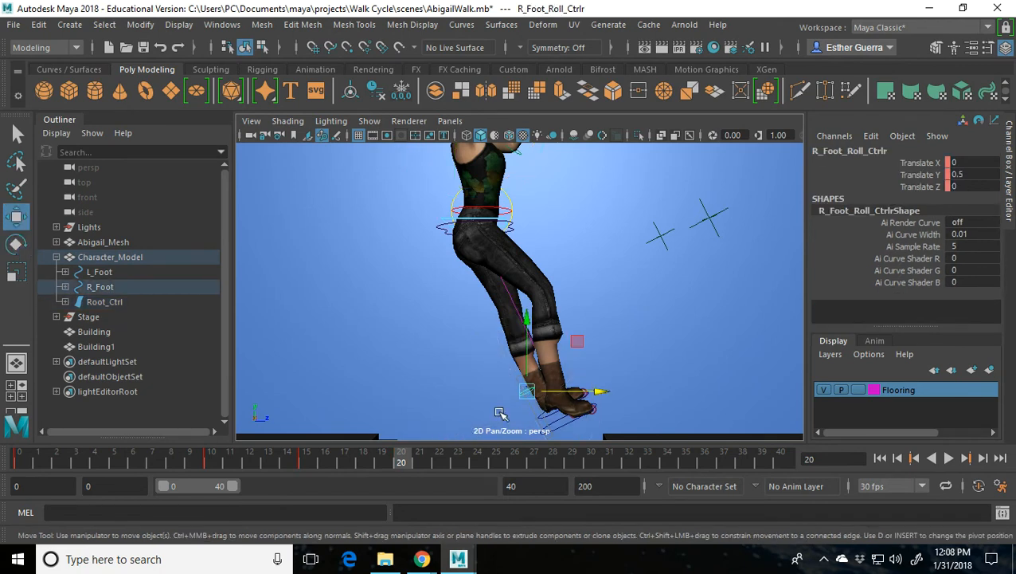
{"action": "double_click", "coordinate": [998, 173]}
{"action": "left_click_drag", "start_coordinate": [531, 320], "coordinate": [515, 353]}
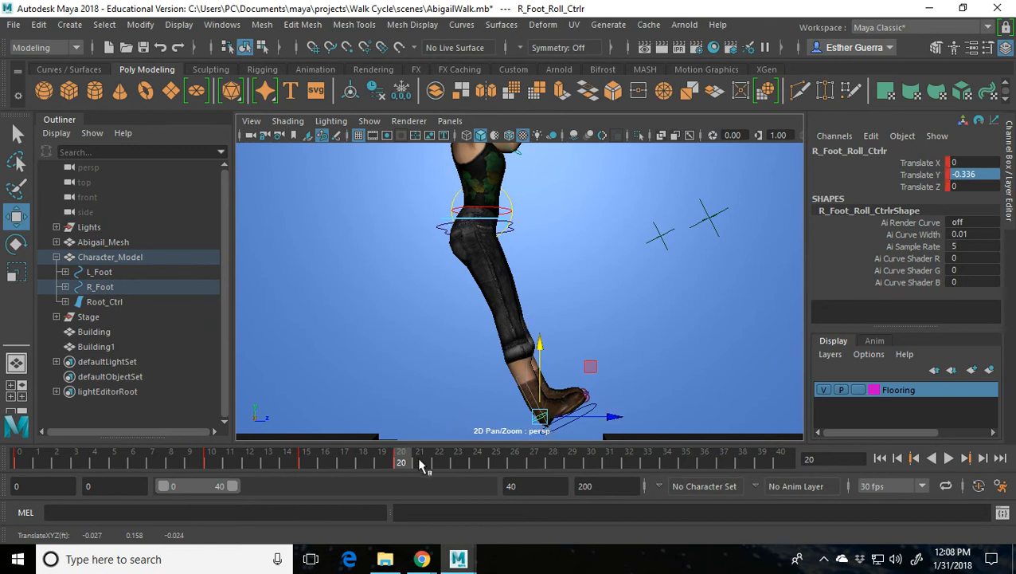
- Select L_Foot_Roll_Ctrlr and key its translation at frame 10 in the crouch pose
{"action": "left_click_drag", "start_coordinate": [465, 390], "coordinate": [533, 381], "text": "alt"}
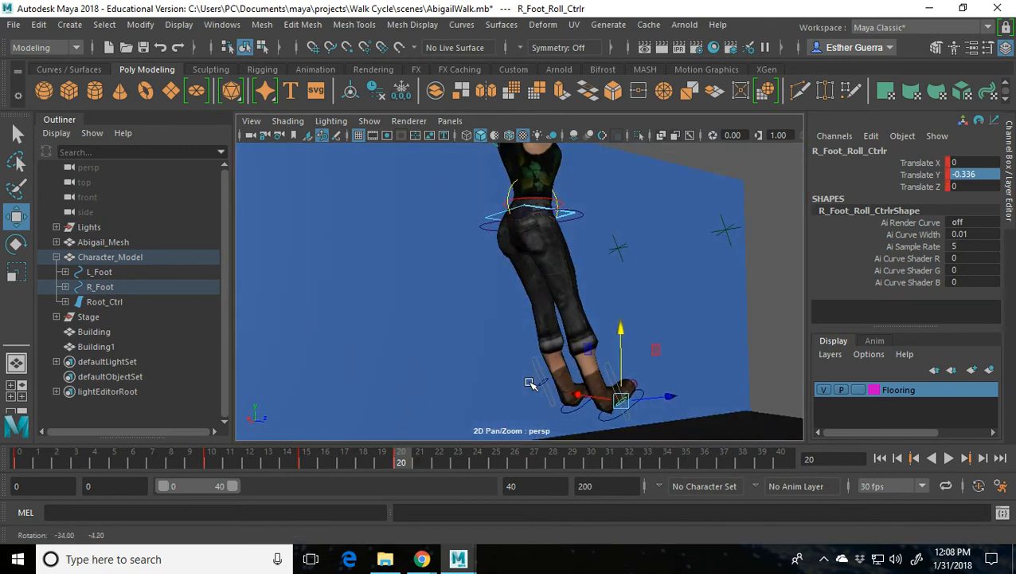
{"action": "left_click", "coordinate": [549, 383]}
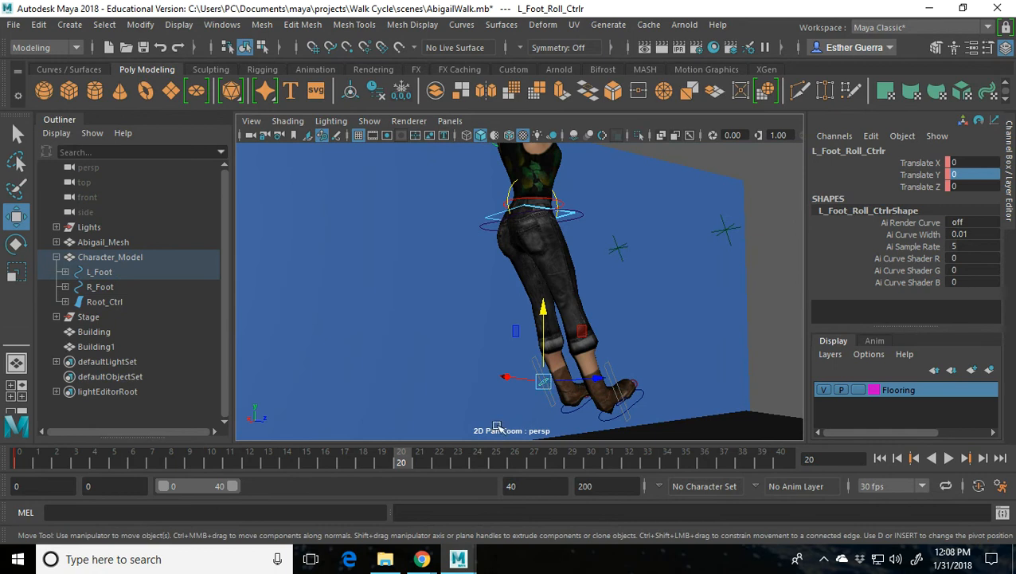
{"action": "left_click", "coordinate": [308, 463]}
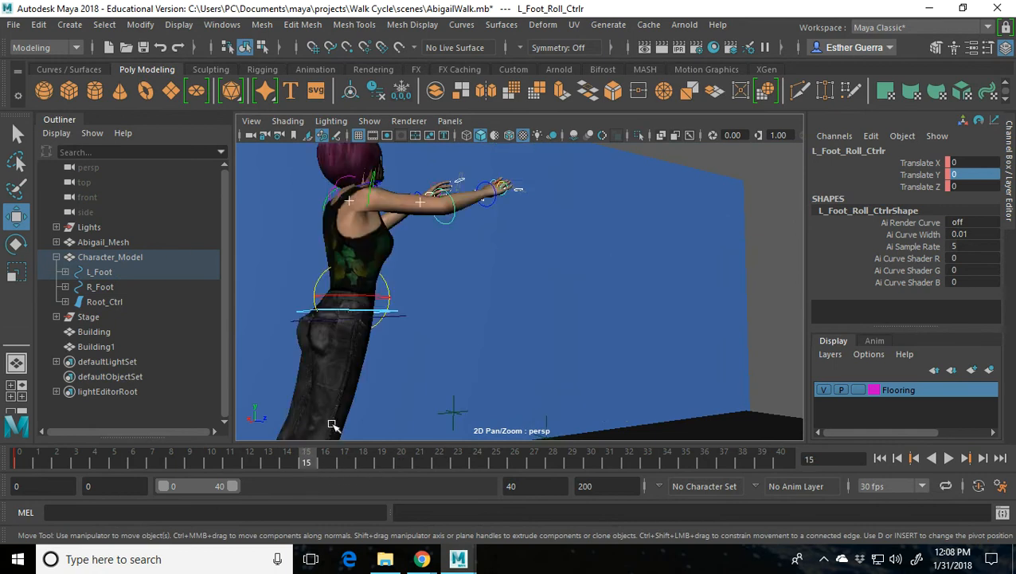
{"action": "middle_click_drag", "start_coordinate": [382, 402], "coordinate": [414, 338], "text": "alt"}
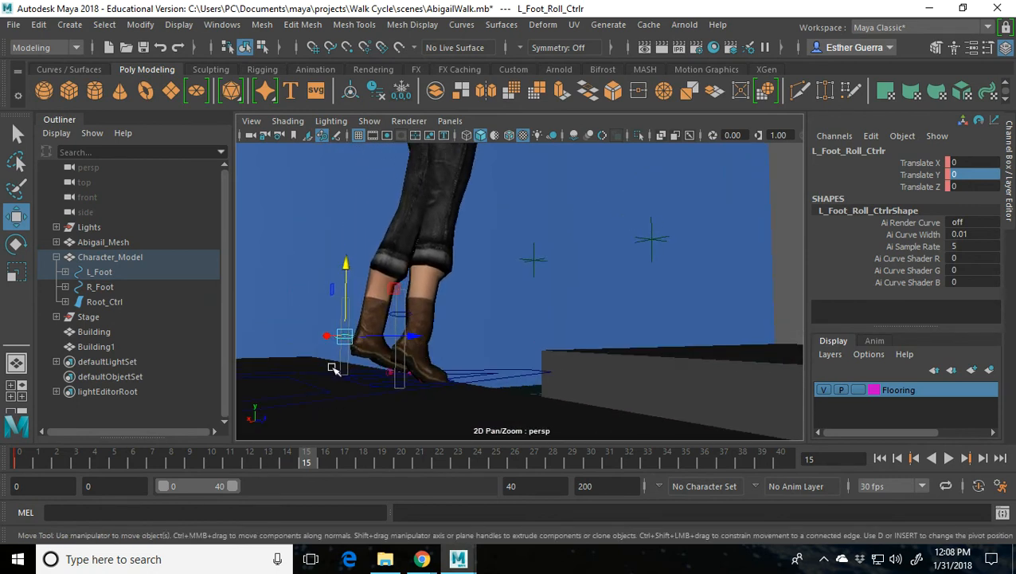
{"action": "key", "text": "alt+v"}
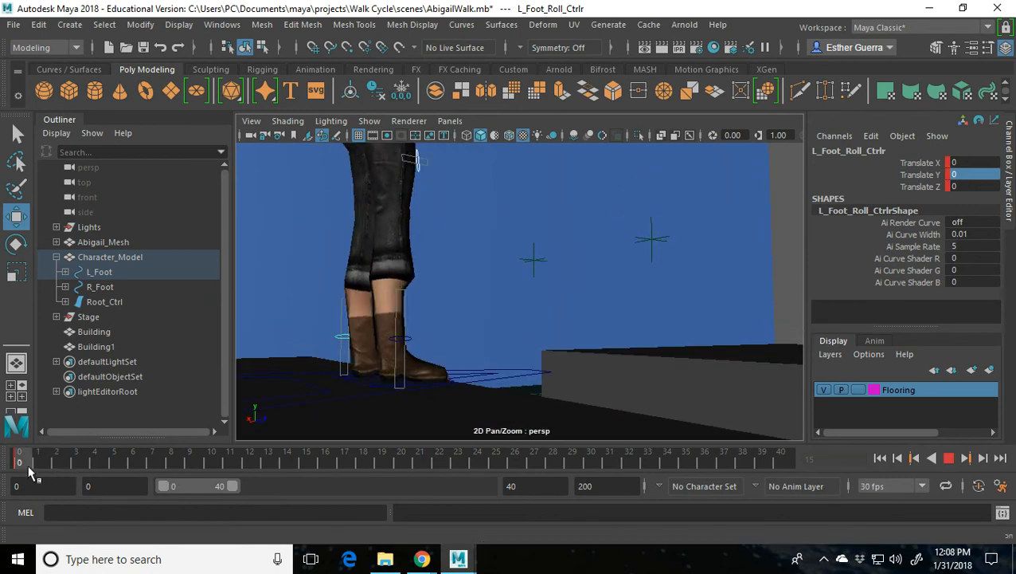
{"action": "left_click_drag", "start_coordinate": [122, 465], "coordinate": [205, 467]}
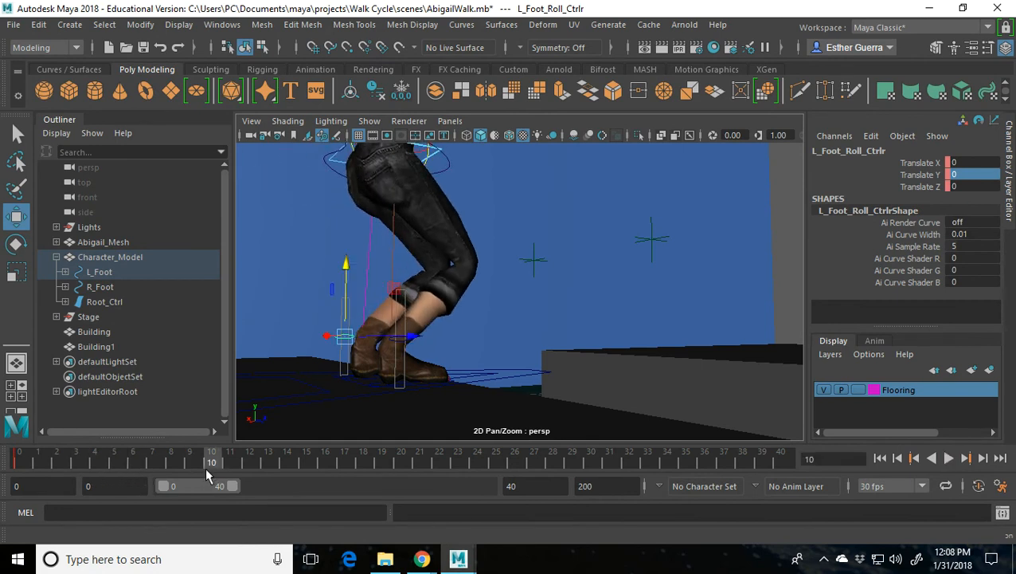
- Move L_Foot_Roll_Ctrlr in Y to about 0.544 at frame 15 and about -0.541 at frame 20, keying it at both frames
{"action": "left_click", "coordinate": [306, 460]}
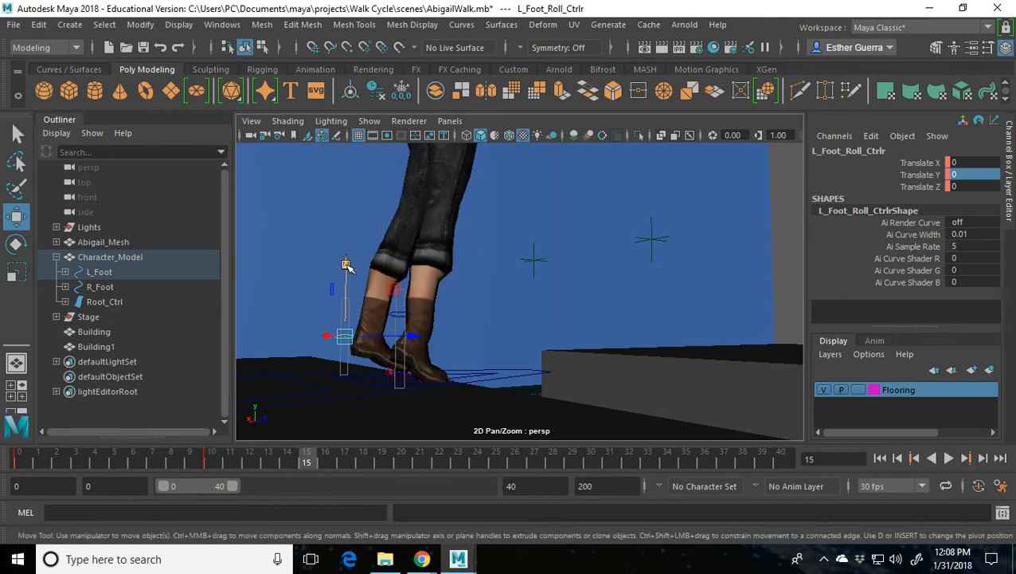
{"action": "left_click_drag", "start_coordinate": [348, 265], "coordinate": [348, 245]}
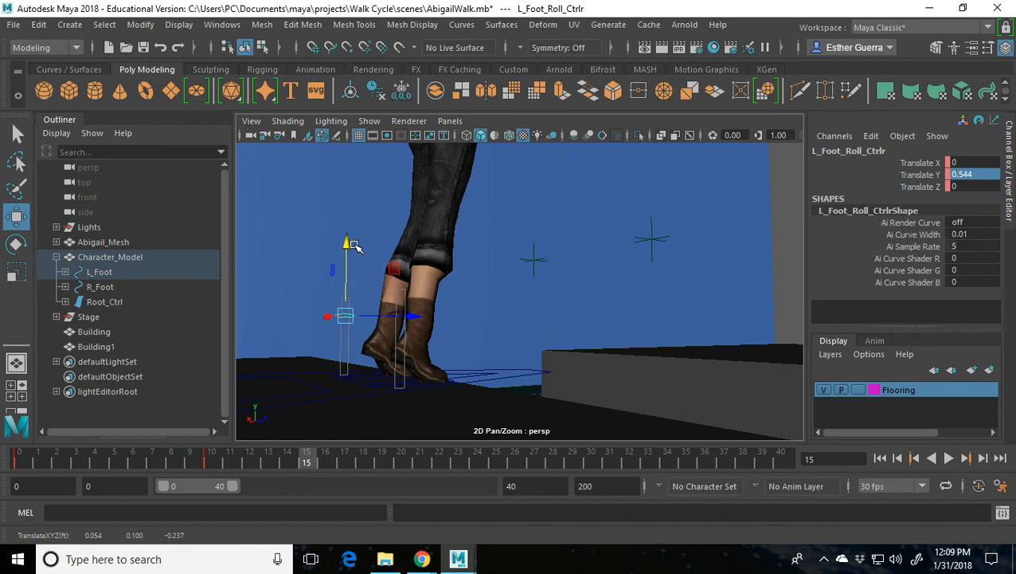
{"action": "key", "text": "alt+v"}
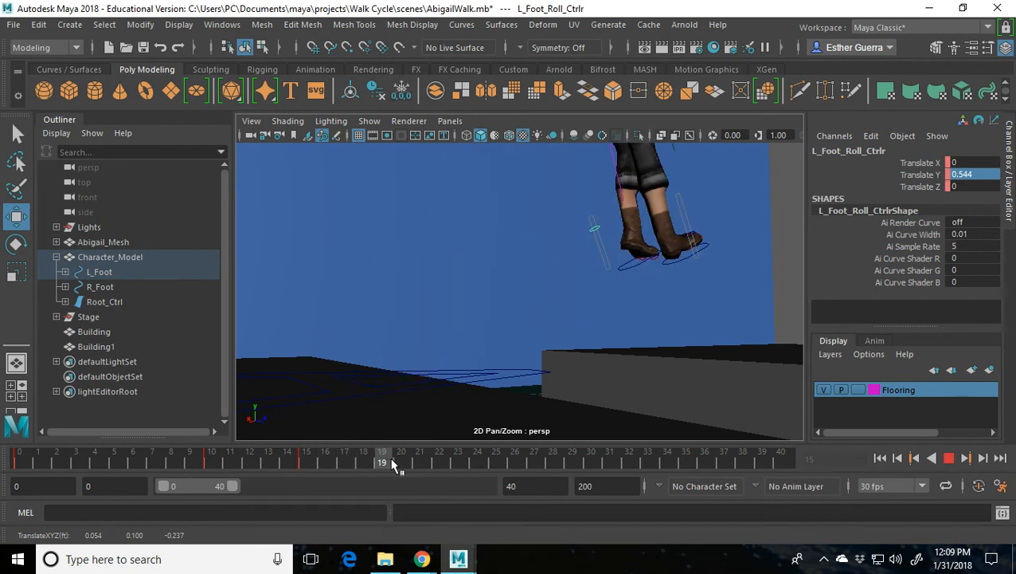
{"action": "left_click", "coordinate": [398, 464]}
{"action": "mouse_move", "coordinate": [613, 216]}
{"action": "left_mouse_down"}
{"action": "mouse_move", "coordinate": [615, 198]}
{"action": "mouse_move", "coordinate": [615, 213]}
{"action": "left_mouse_up"}
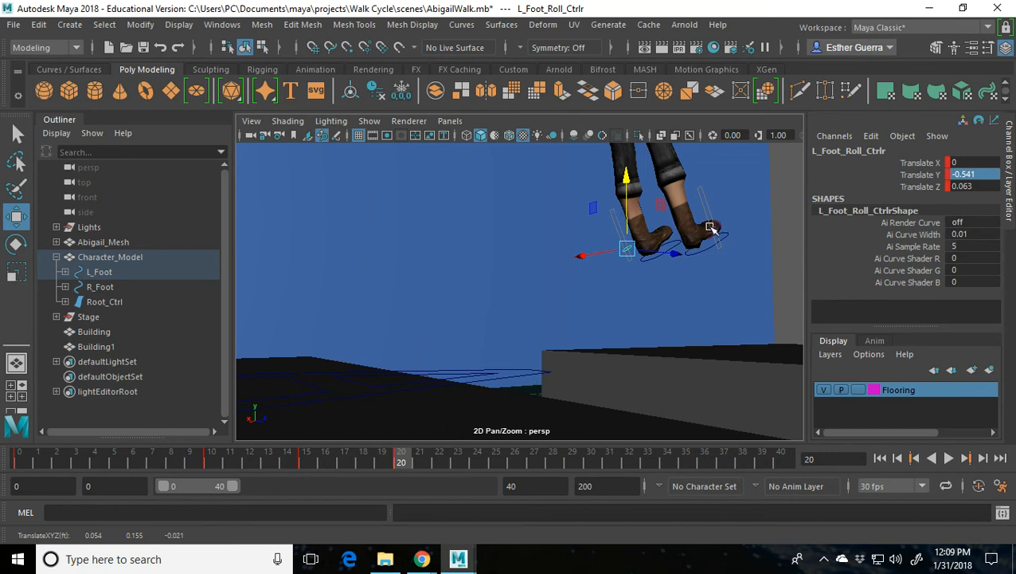
- Select L_Foot and R_Foot, try shifting them together in X at frame 20, and undo the shift
{"action": "left_click", "coordinate": [112, 272]}
{"action": "left_click", "coordinate": [122, 287], "text": "shift"}
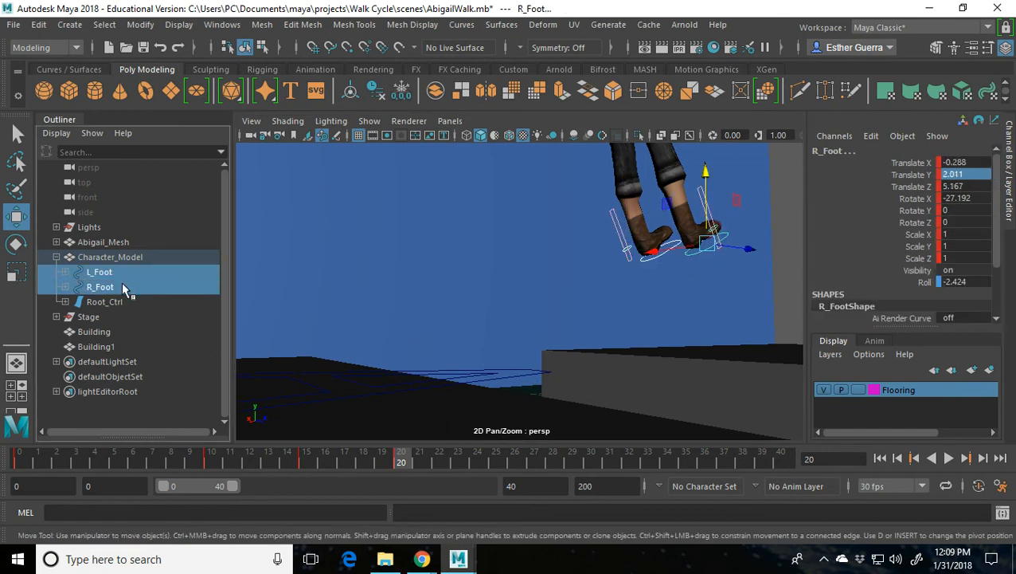
{"action": "left_click_drag", "start_coordinate": [662, 251], "coordinate": [675, 249]}
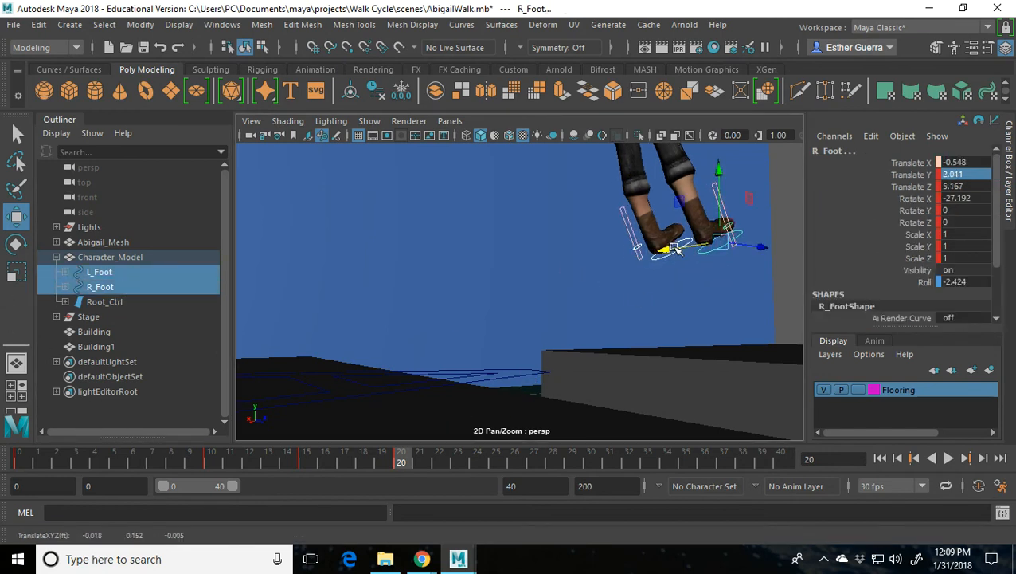
{"action": "key", "text": "ctrl+z"}
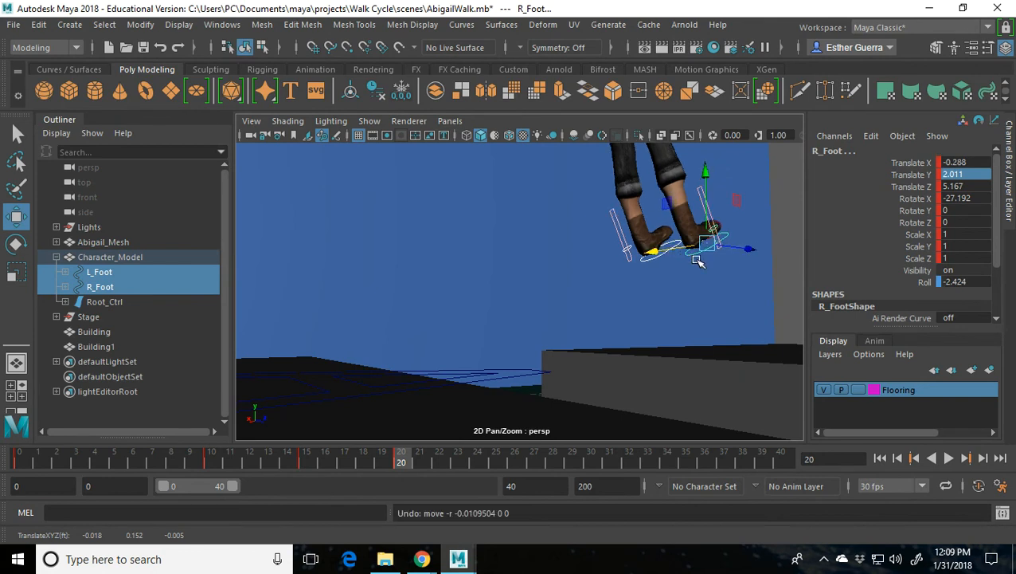
{"action": "key", "text": "ctrl+z"}
- Try moving both feet at frame 20 up to about 2.3 in Y and forward to about 5.495 in Z
{"action": "left_click_drag", "start_coordinate": [717, 258], "coordinate": [700, 205]}
{"action": "left_click_drag", "start_coordinate": [713, 253], "coordinate": [694, 271]}
{"action": "scroll", "coordinate": [694, 271], "scroll_direction": "down", "scroll_amount": 5}
{"action": "scroll", "coordinate": [670, 271], "scroll_direction": "up", "scroll_amount": 5}
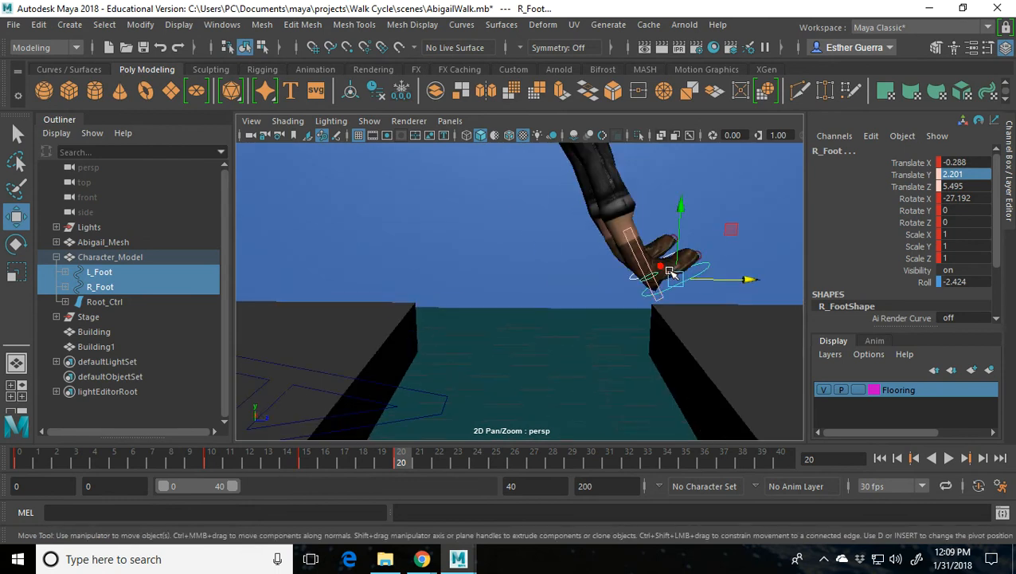
{"action": "middle_click_drag", "start_coordinate": [671, 171], "coordinate": [667, 180], "text": "alt"}
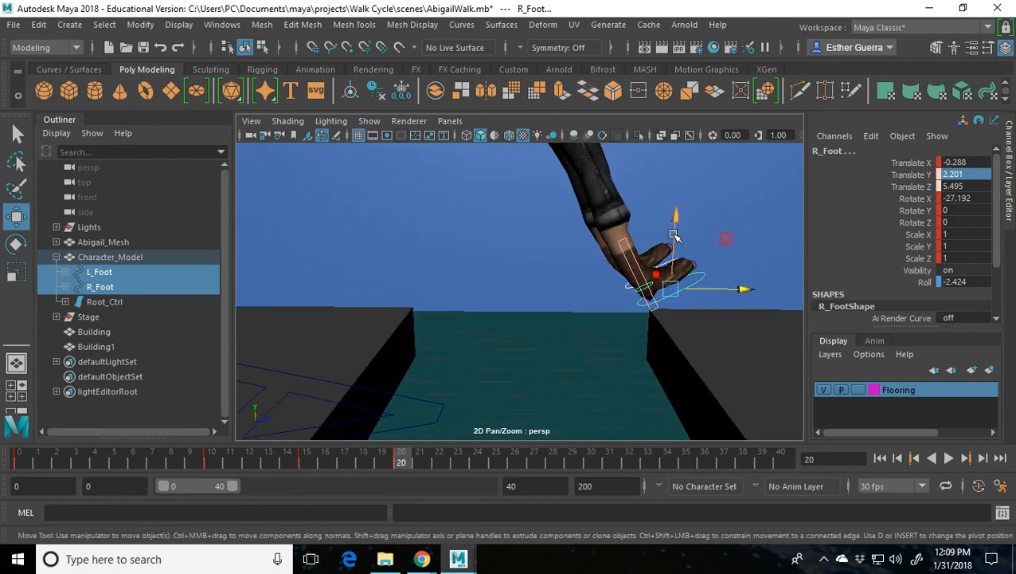
{"action": "left_click_drag", "start_coordinate": [674, 235], "coordinate": [674, 220]}
{"action": "scroll", "coordinate": [675, 227], "scroll_direction": "down", "scroll_amount": 4}
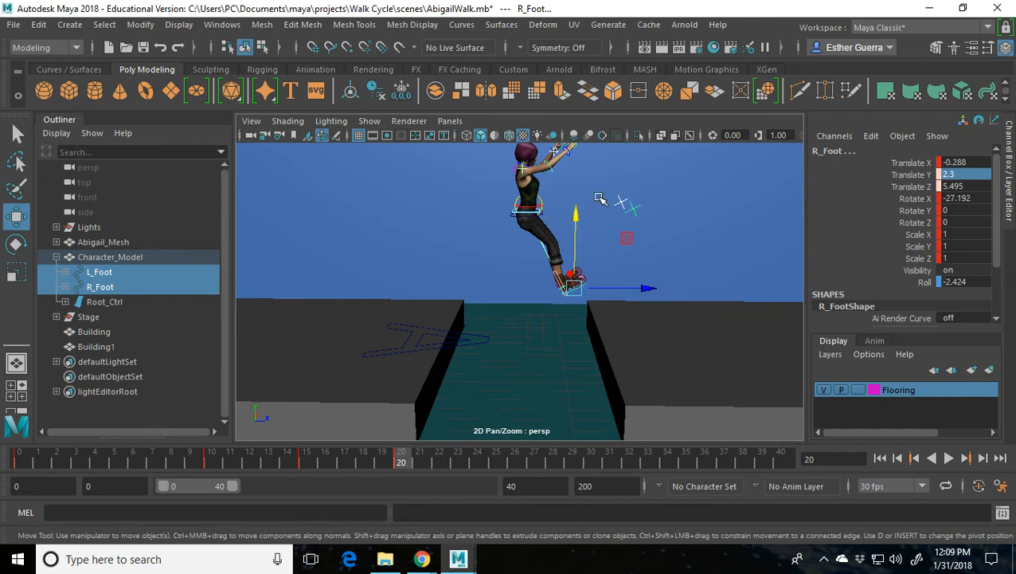
{"action": "scroll", "coordinate": [599, 199], "scroll_direction": "up", "scroll_amount": 1}
{"action": "scroll", "coordinate": [551, 227], "scroll_direction": "up", "scroll_amount": 5}
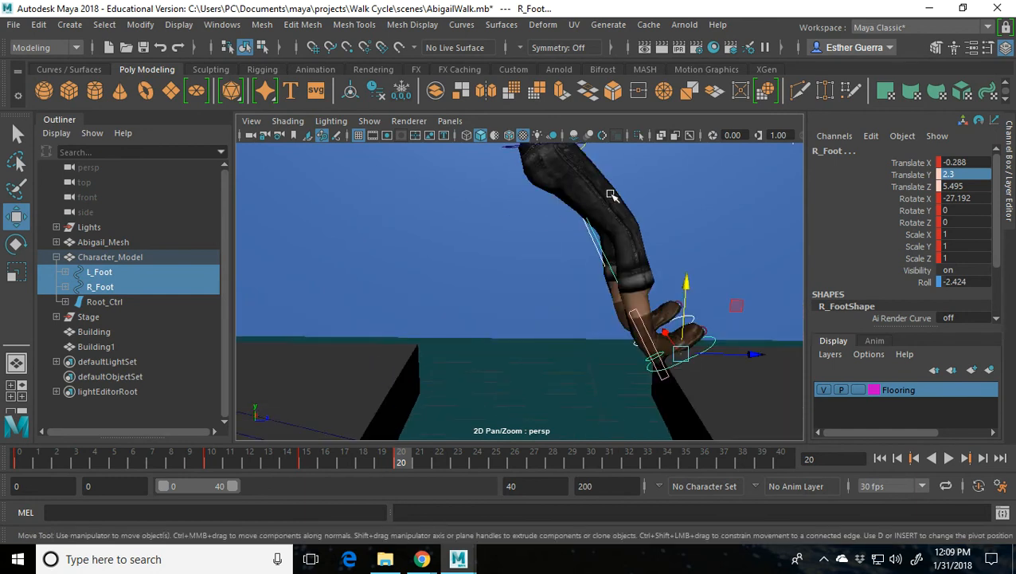
- At frame 20, rotate Back_Ctrl to about 4.06 in X and key it, checking the motion around that frame
{"action": "middle_click_drag", "start_coordinate": [611, 195], "coordinate": [594, 274], "text": "alt"}
{"action": "left_click", "coordinate": [608, 249]}
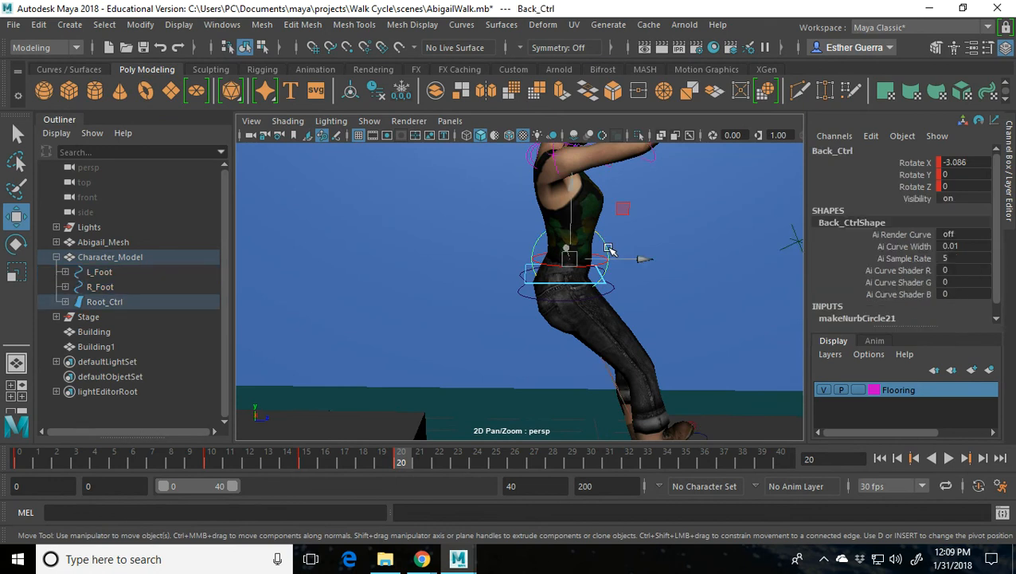
{"action": "key", "text": "e"}
{"action": "left_click_drag", "start_coordinate": [613, 227], "coordinate": [629, 224]}
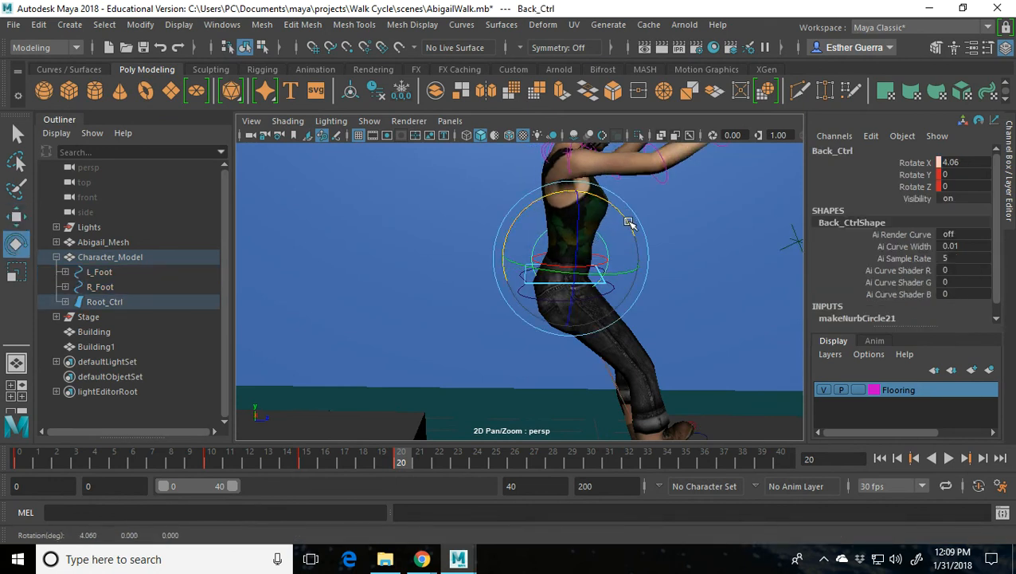
{"action": "scroll", "coordinate": [629, 224], "scroll_direction": "down", "scroll_amount": 4}
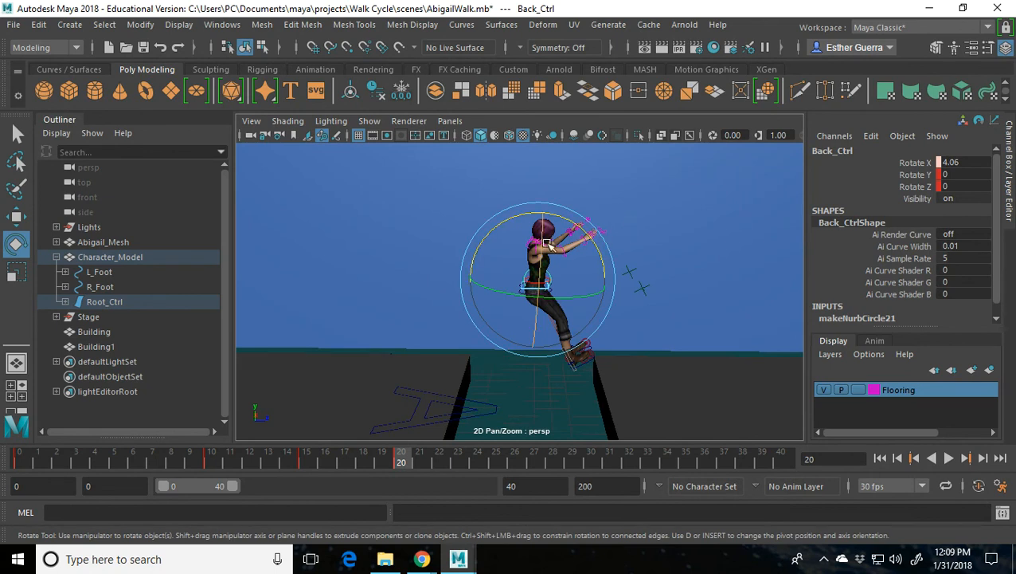
{"action": "left_click_drag", "start_coordinate": [399, 461], "coordinate": [470, 486]}
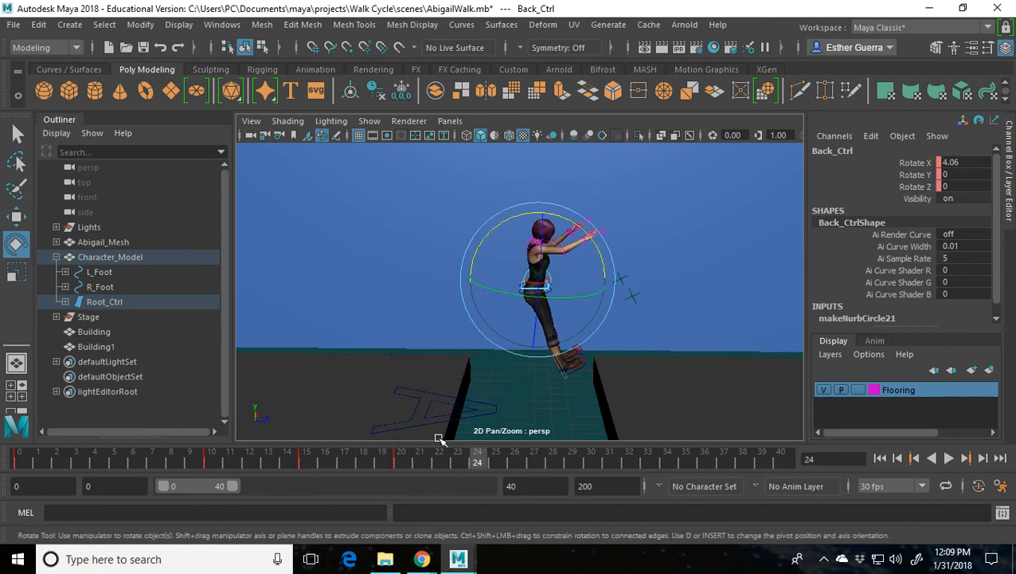
{"action": "left_click_drag", "start_coordinate": [406, 470], "coordinate": [304, 487]}
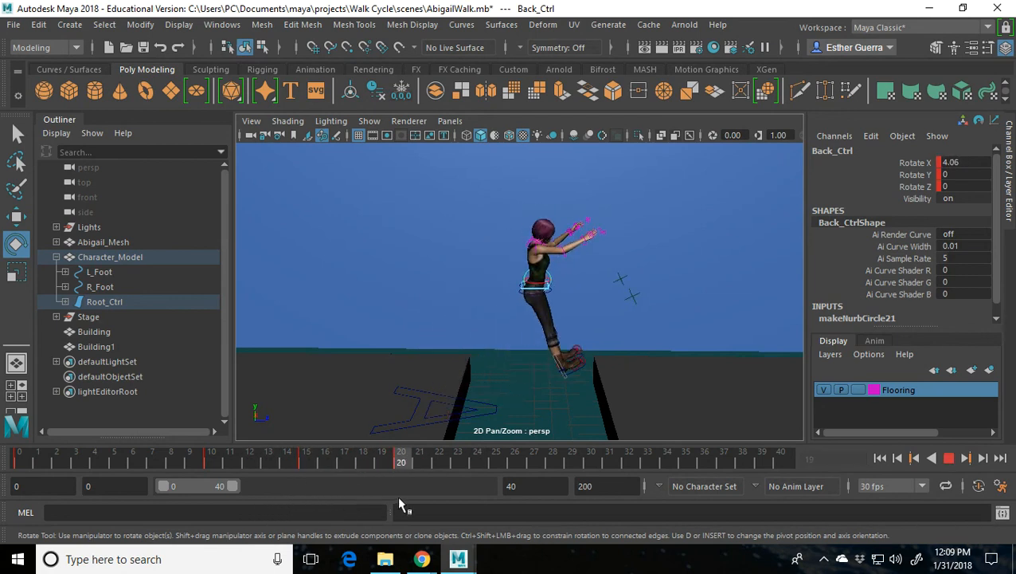
{"action": "key", "text": "Escape"}
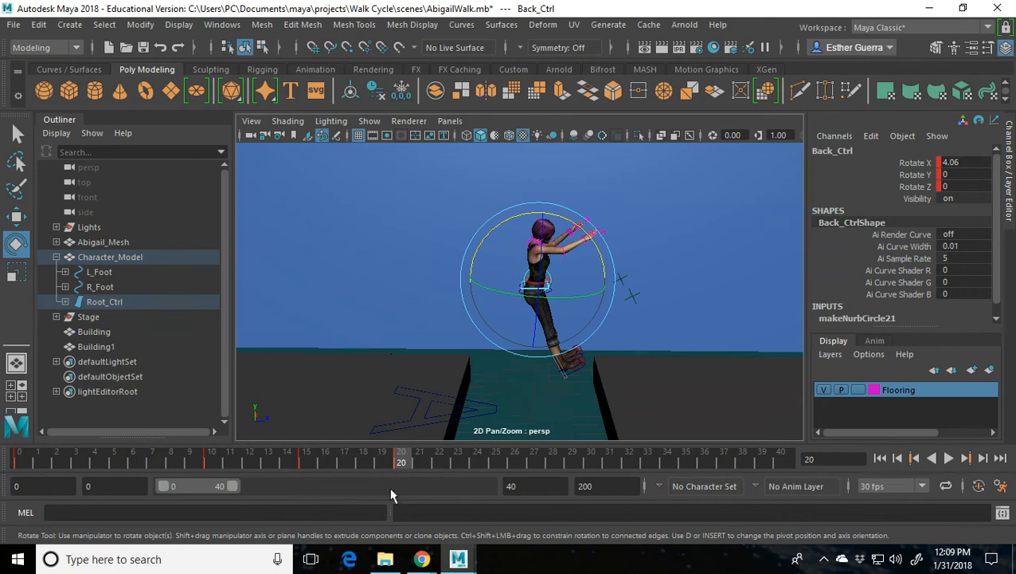
- At frame 20, lower L_Foot, R_Foot and Root_Ctrl together, bringing Root_Ctrl to about 0.957 in Y, and key them
{"action": "left_click_drag", "start_coordinate": [134, 274], "coordinate": [135, 302]}
{"action": "key", "text": "w"}
{"action": "left_click", "coordinate": [534, 219]}
{"action": "left_click_drag", "start_coordinate": [533, 219], "coordinate": [545, 338]}
{"action": "key", "text": "space"}
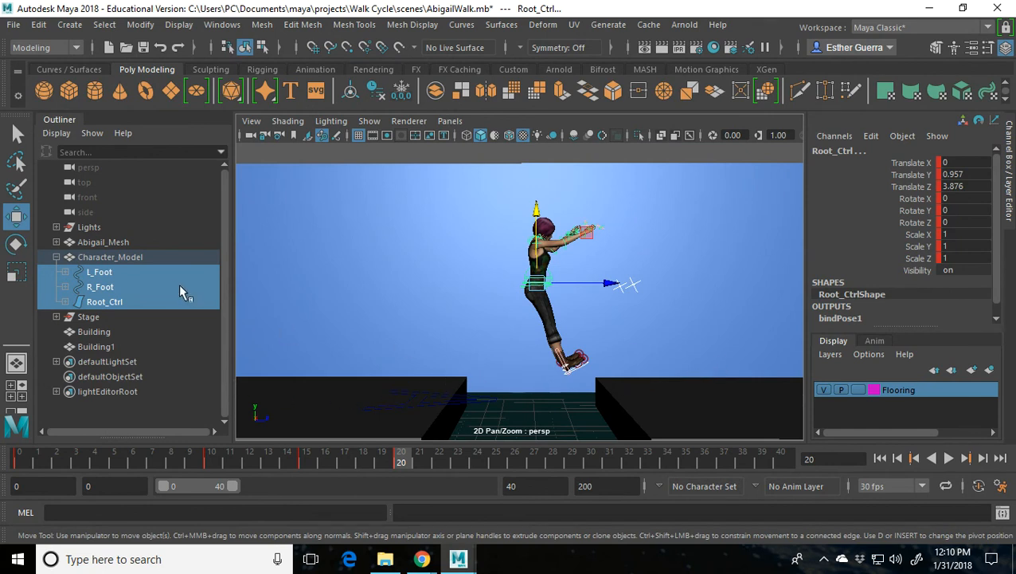
- Move both feet up and forward at frame 20, bringing R_Foot to about 1.93 in Y and 6.12 in Z, and key them
{"action": "left_click_drag", "start_coordinate": [137, 271], "coordinate": [140, 289]}
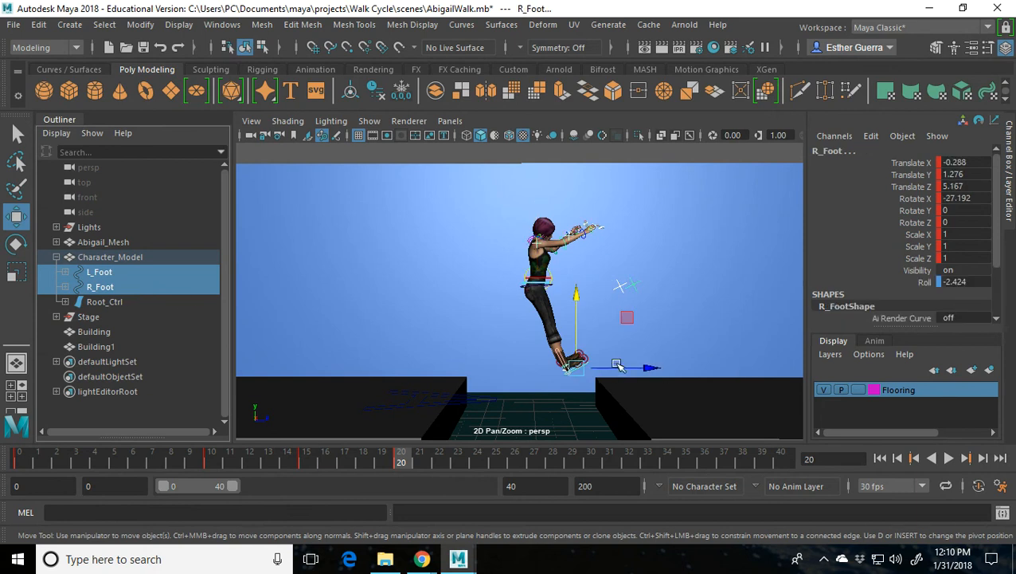
{"action": "left_click_drag", "start_coordinate": [618, 365], "coordinate": [636, 365]}
{"action": "left_click_drag", "start_coordinate": [599, 305], "coordinate": [600, 289]}
{"action": "left_click_drag", "start_coordinate": [650, 348], "coordinate": [657, 350]}
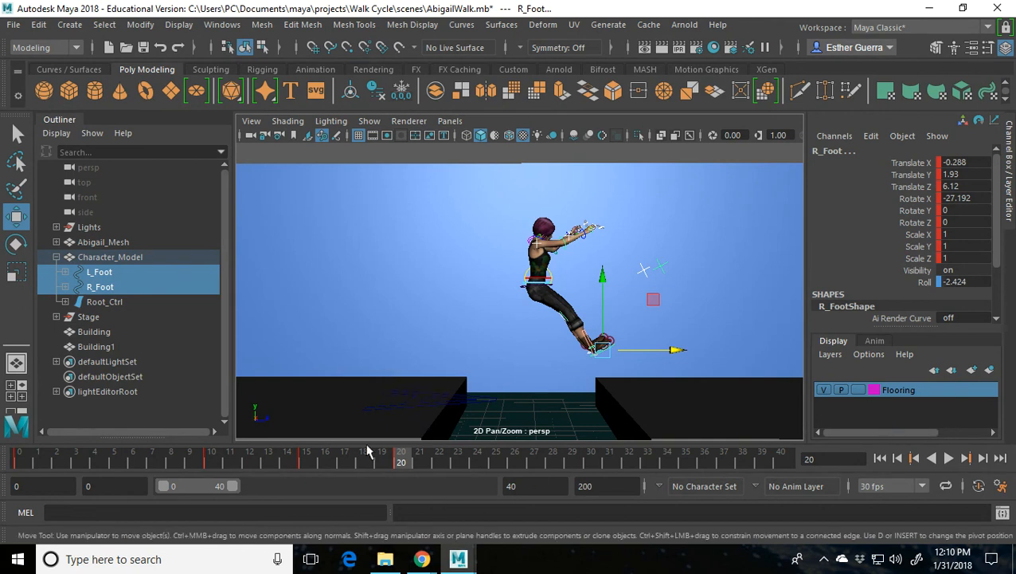
- Play back the jump animation to review the motion and return to frame 20
{"action": "scroll", "coordinate": [682, 360], "scroll_direction": "up", "scroll_amount": 1}
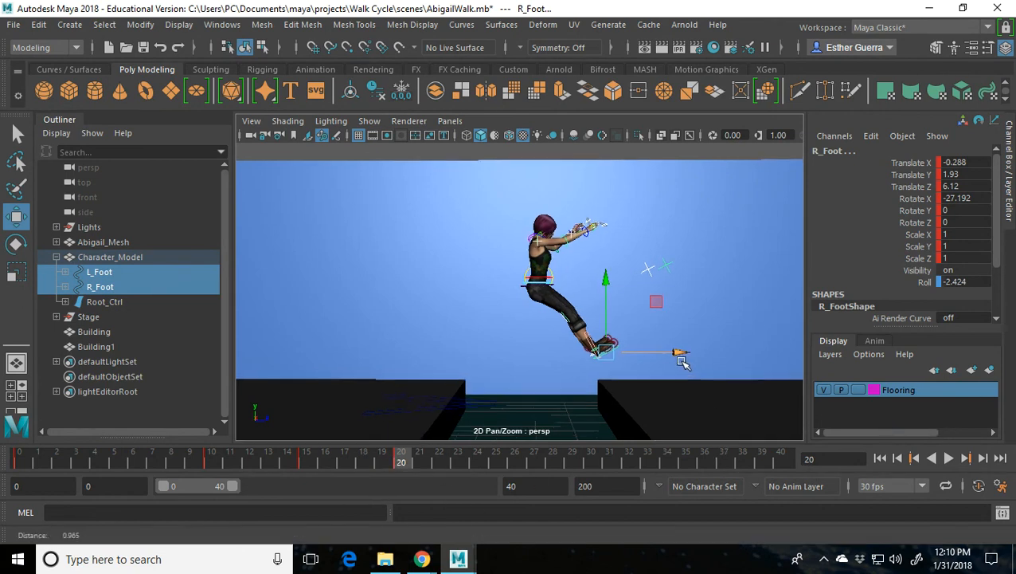
{"action": "scroll", "coordinate": [682, 360], "scroll_direction": "up", "scroll_amount": 3}
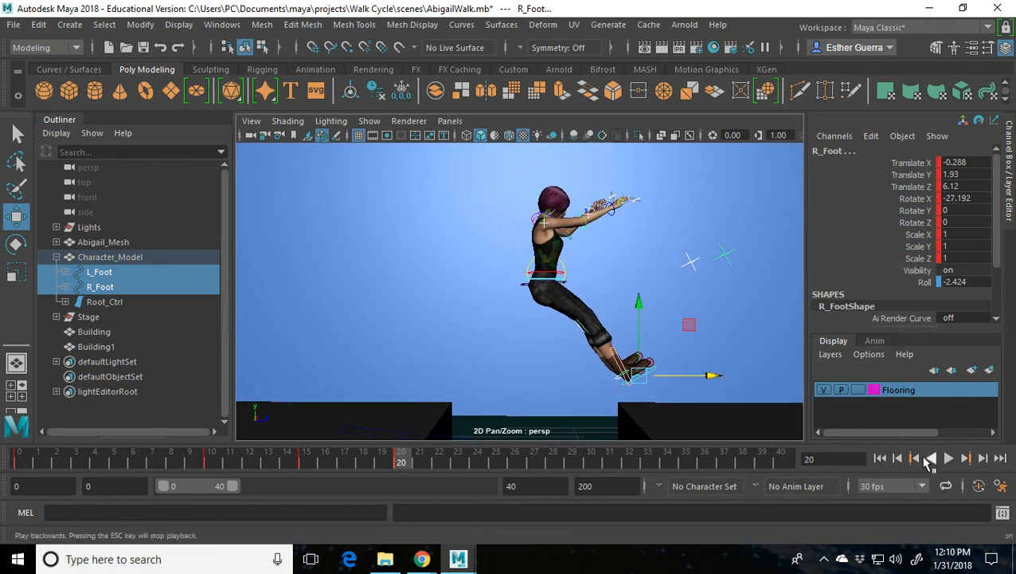
{"action": "left_click", "coordinate": [929, 460]}
{"action": "left_click", "coordinate": [948, 461]}
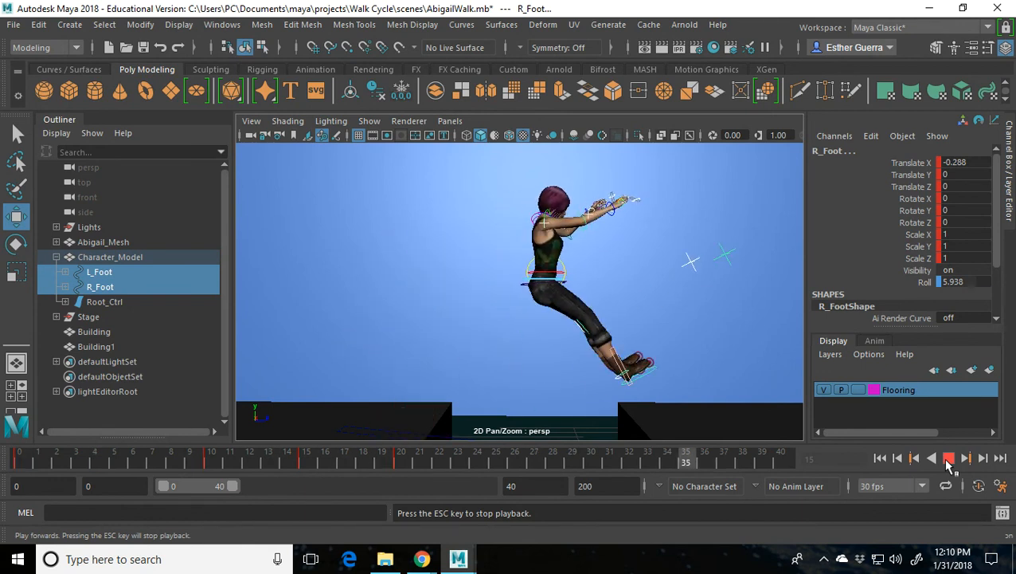
{"action": "left_click", "coordinate": [948, 461]}
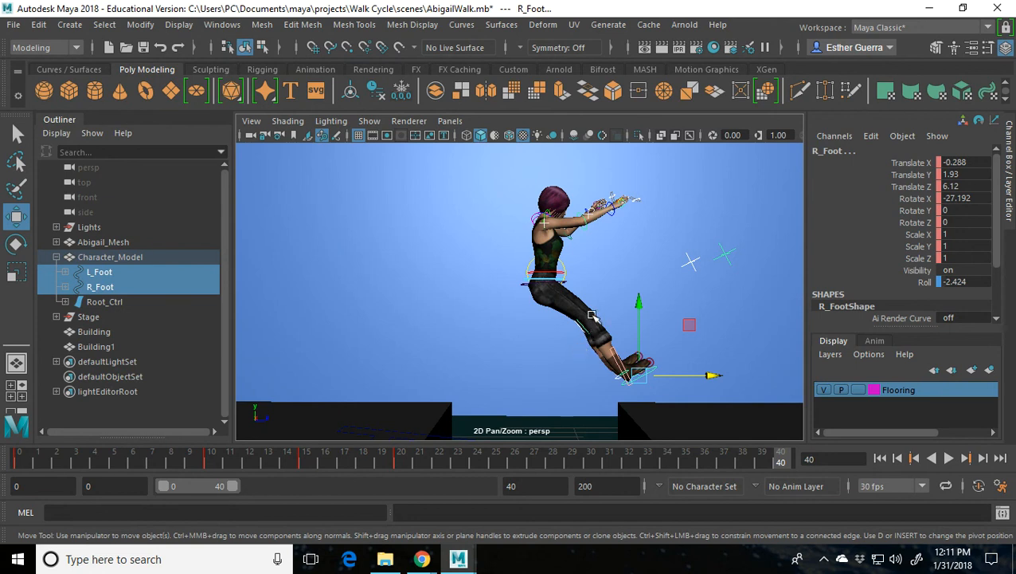
{"action": "left_click_drag", "start_coordinate": [409, 470], "coordinate": [411, 495]}
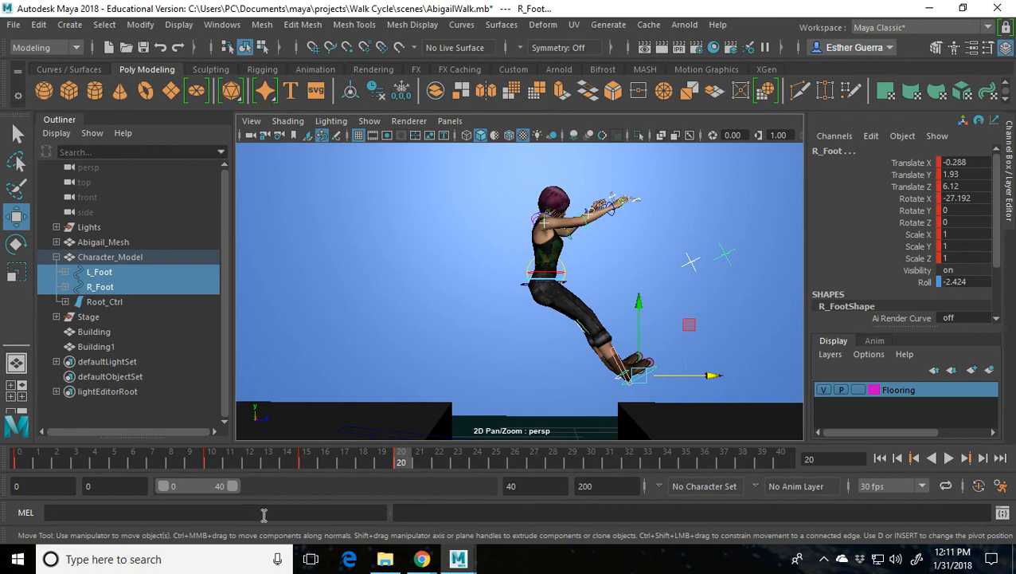
{"action": "mouse_move", "coordinate": [412, 562]}
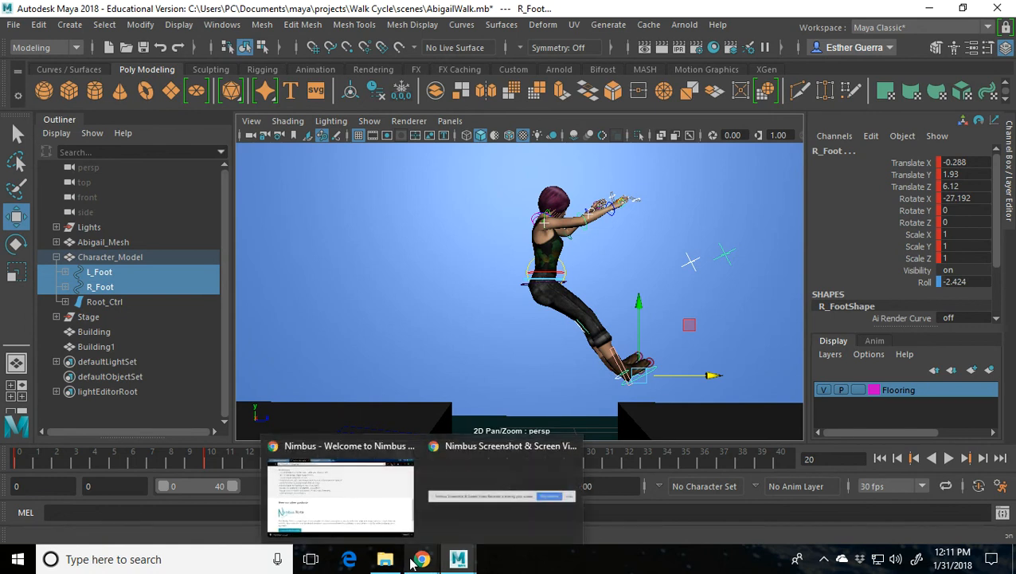